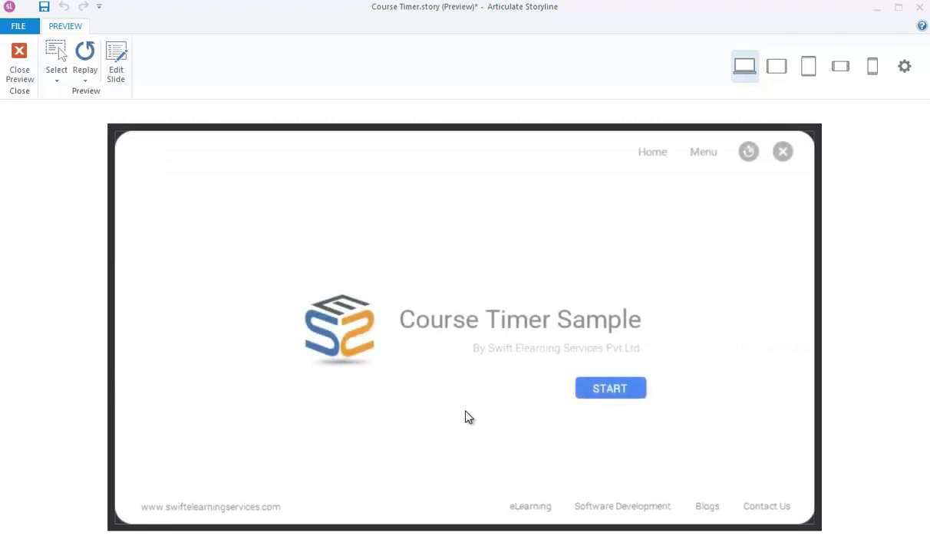
- Show the course timer in the slide preview
click(750, 154)
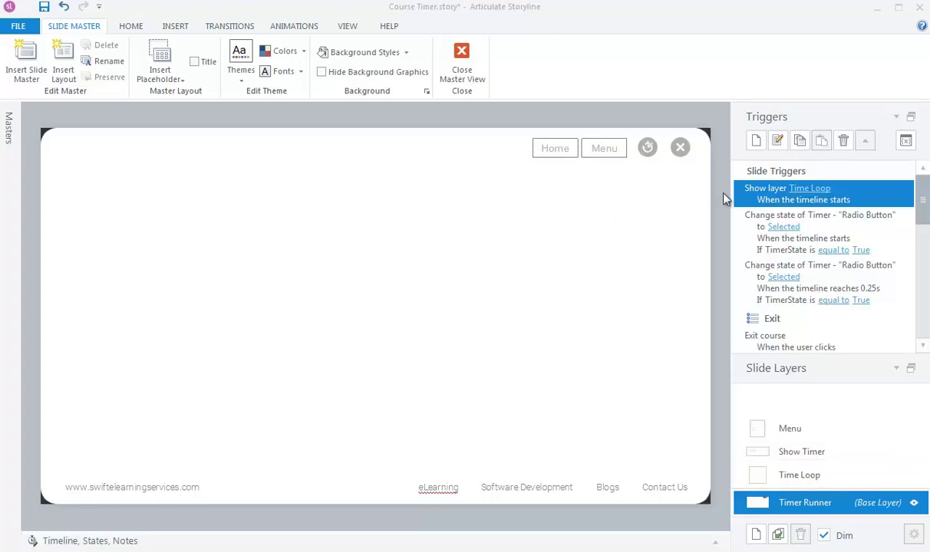
- Create a project variable named ss of type Number with a default value of 0
click(905, 142)
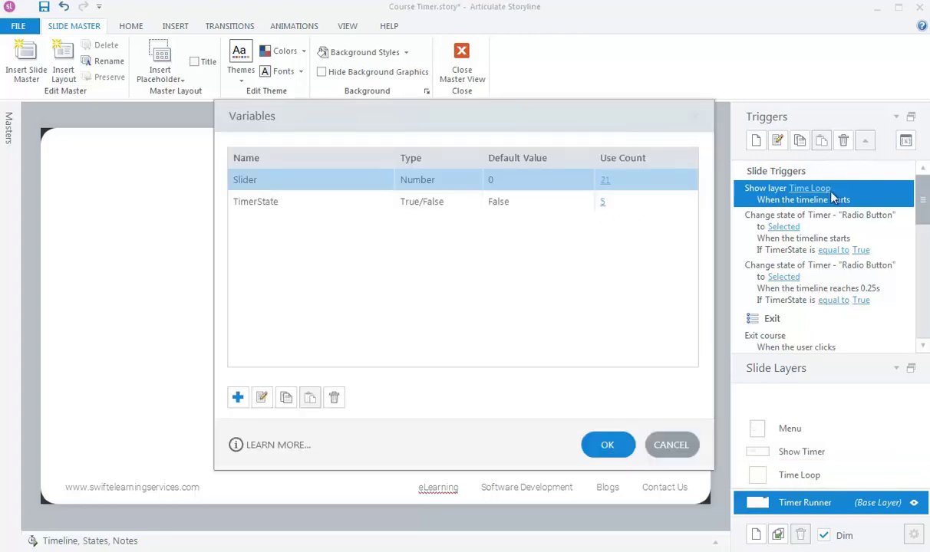
click(238, 398)
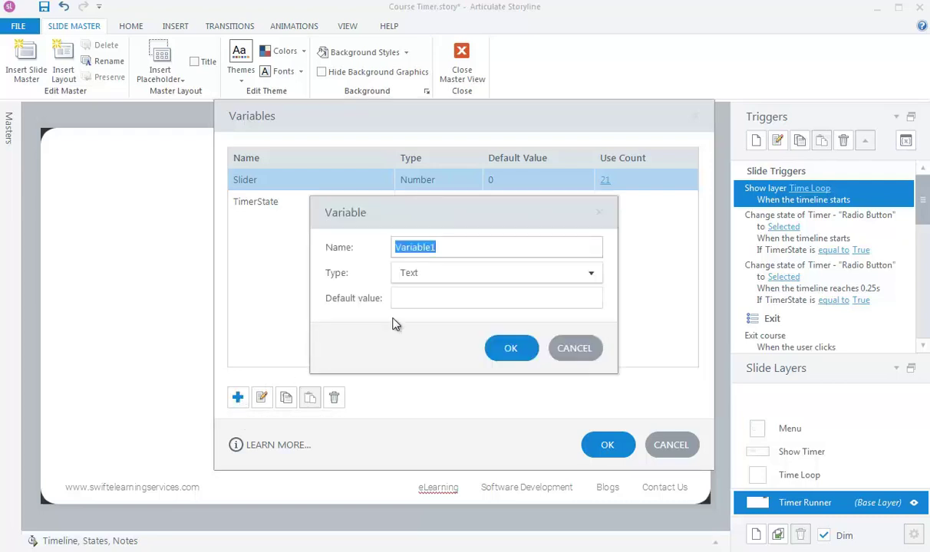
text(ss)
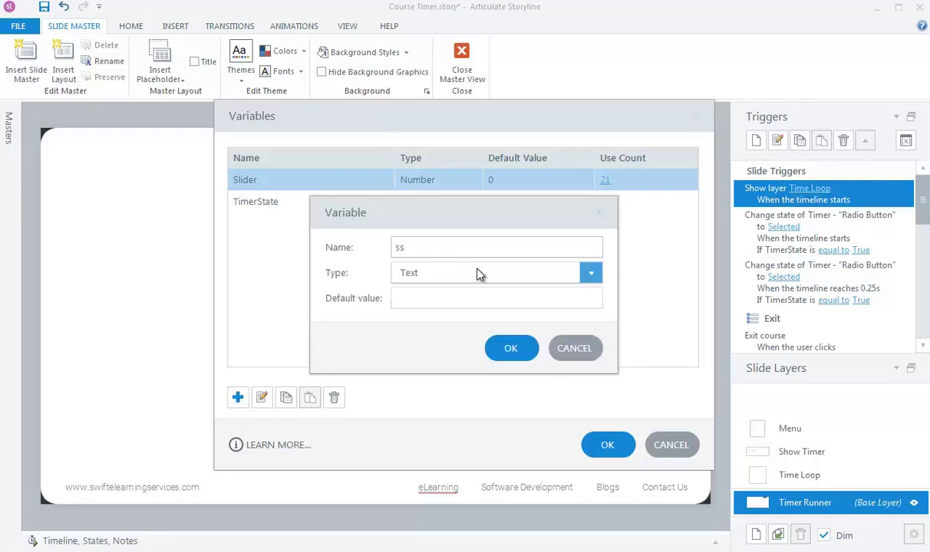
click(477, 273)
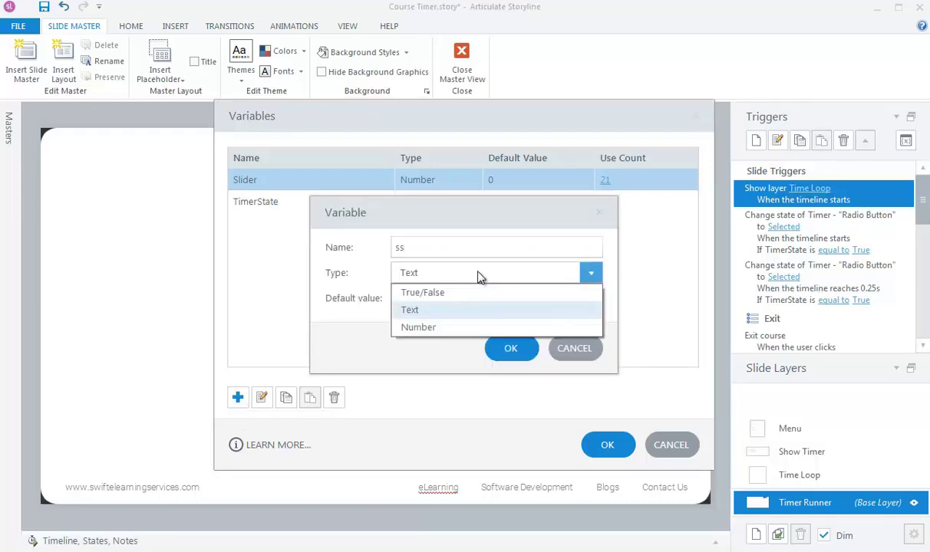
click(442, 329)
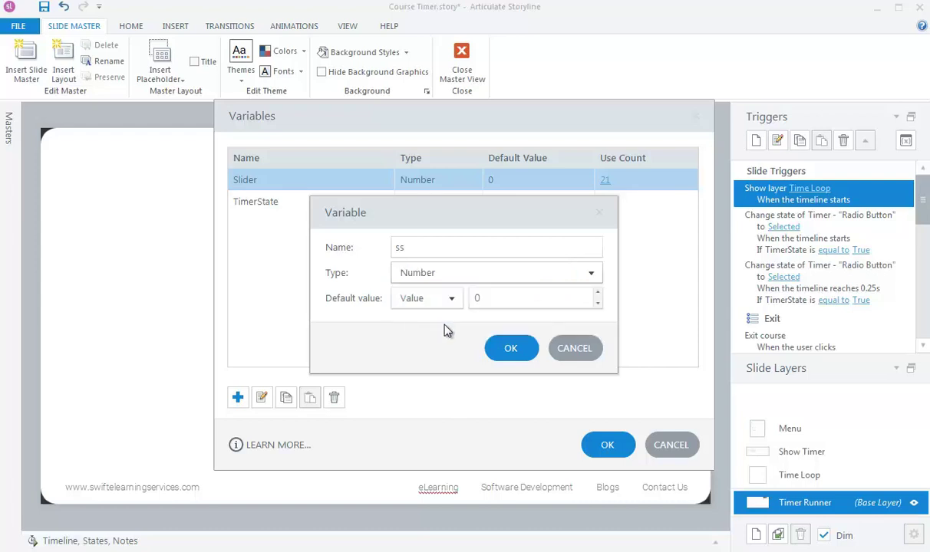
click(511, 348)
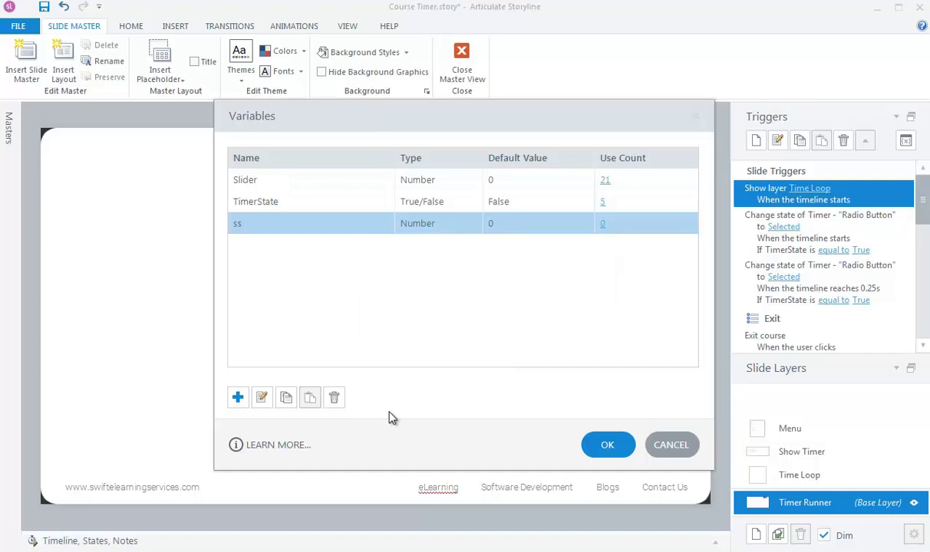
- Add a Number variable named mm with a default value of 0
click(238, 397)
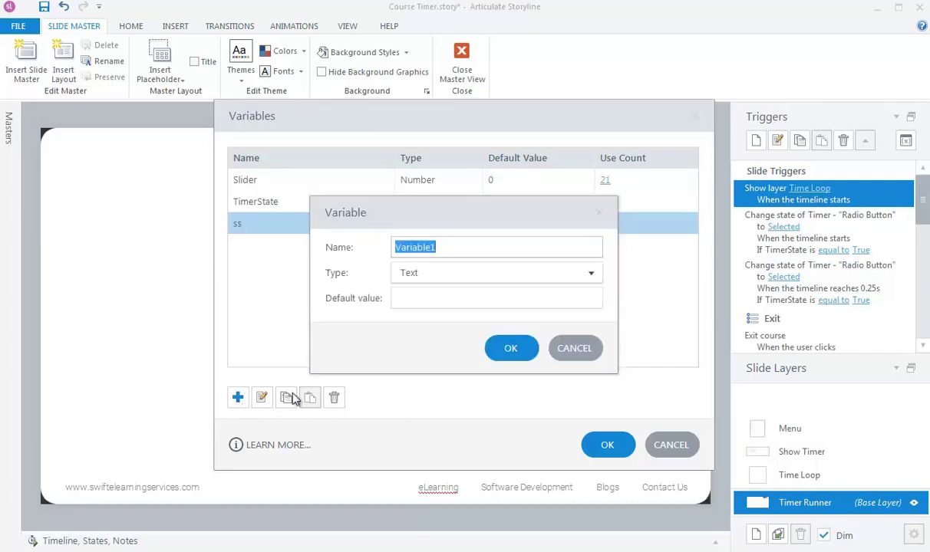
text(mm)
click(442, 277)
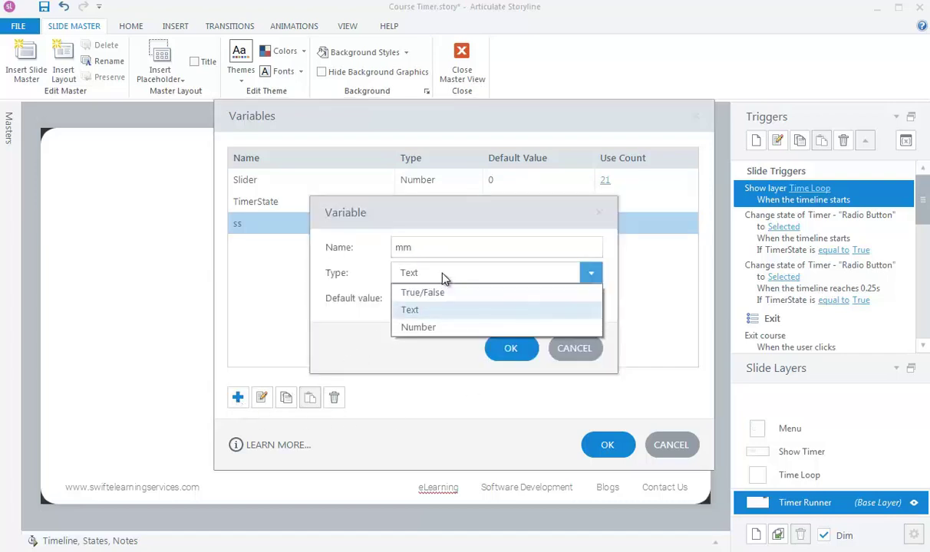
click(432, 327)
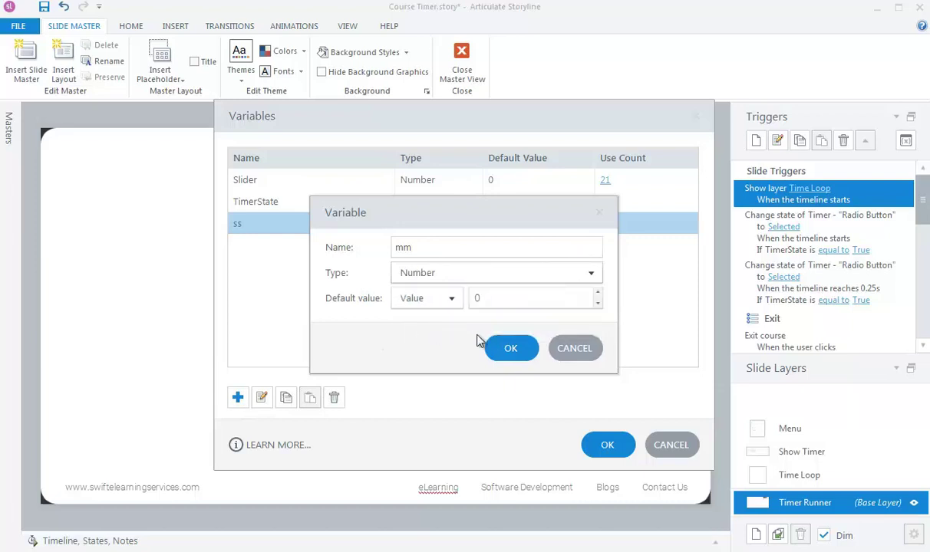
click(512, 351)
- Add a Number variable named hh with a default value of 0
click(239, 396)
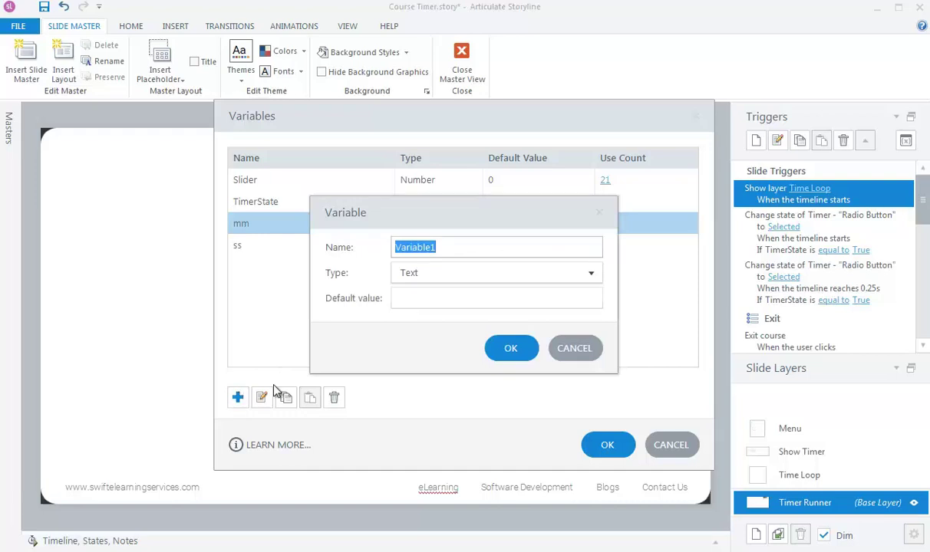
text(hh)
click(448, 273)
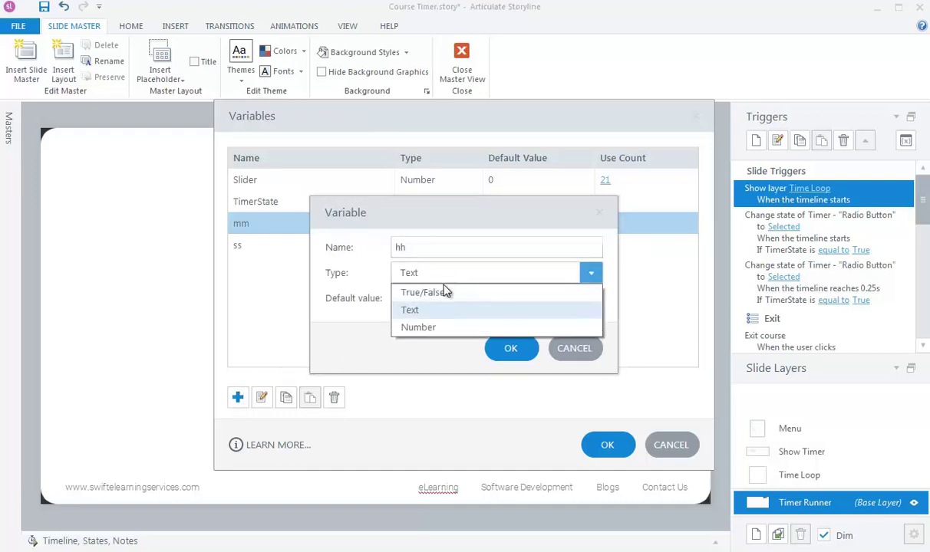
click(441, 328)
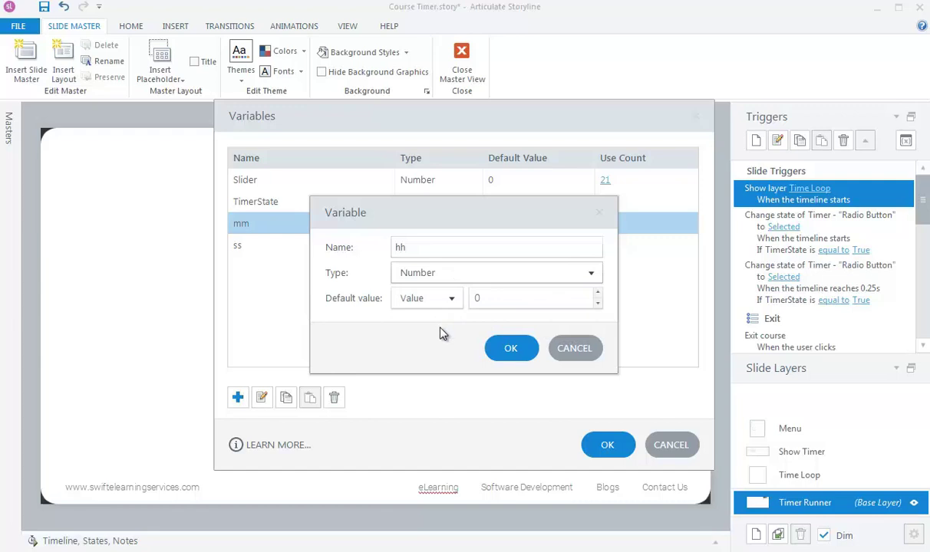
click(511, 349)
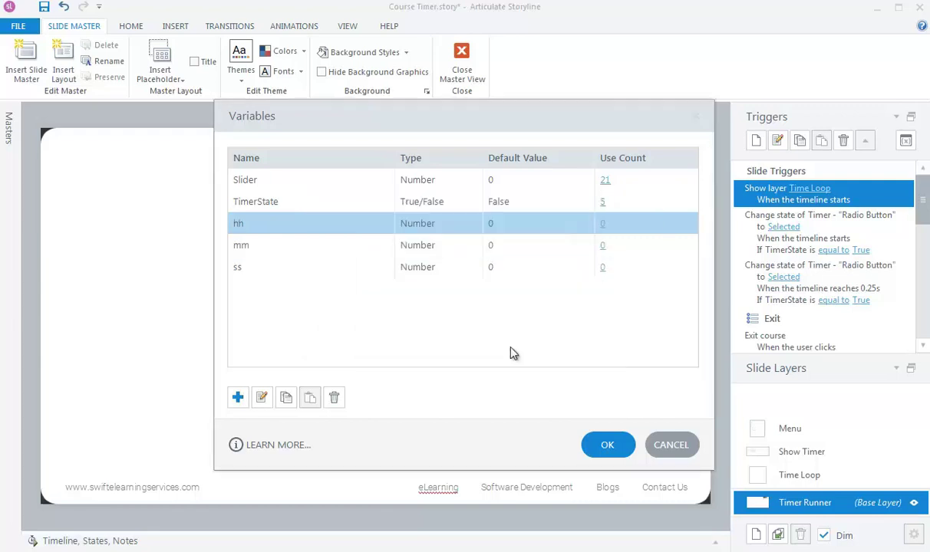
- Add a Text variable named s_0 with a default value of 0
click(237, 399)
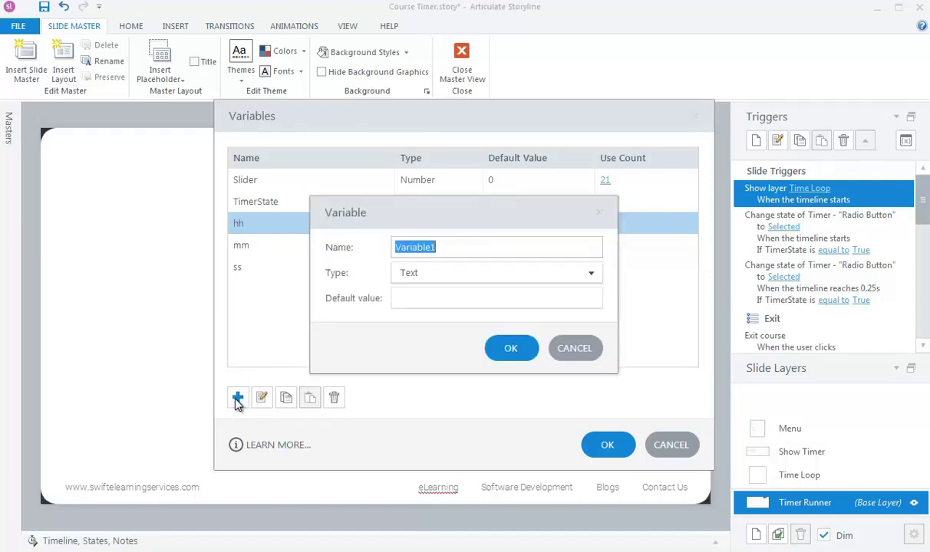
text(s_0)
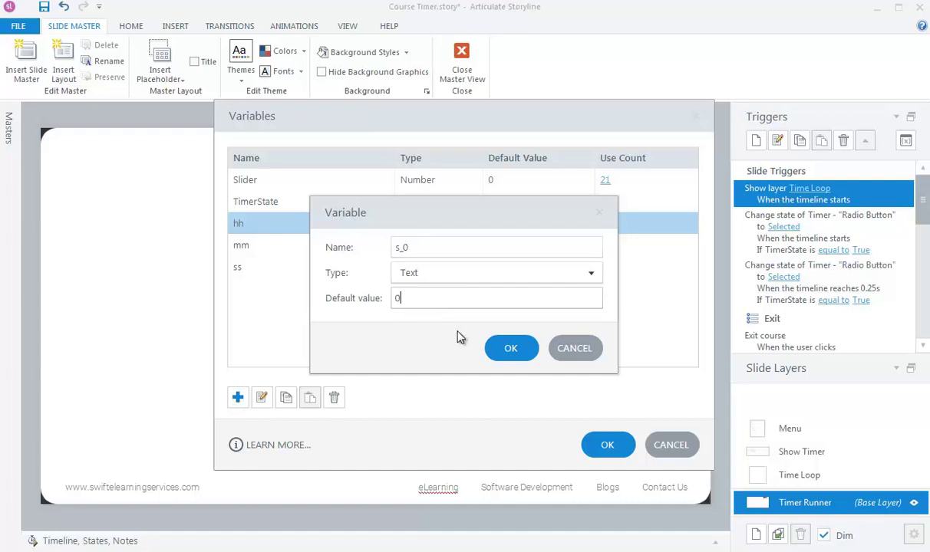
click(509, 350)
- Add a Text variable named m_0 with a default value of 0
click(237, 397)
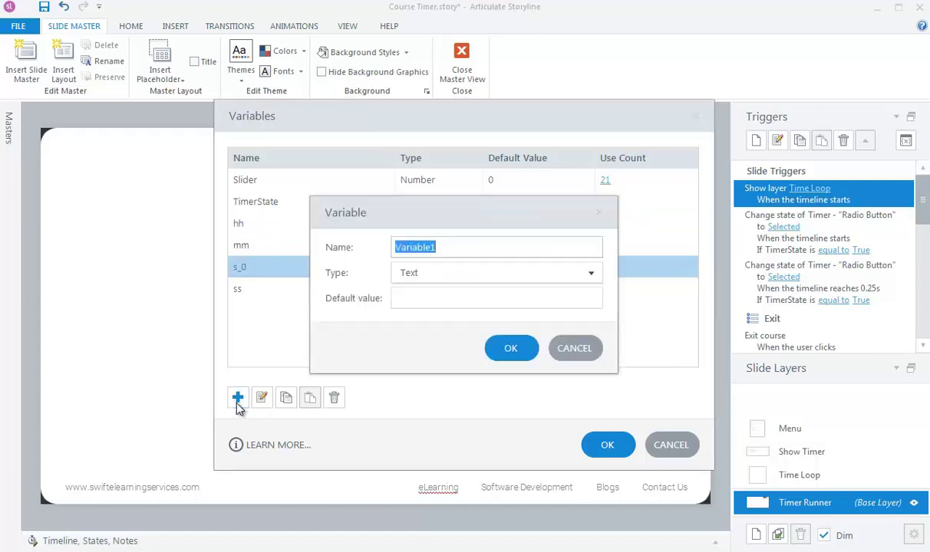
text(m_0)
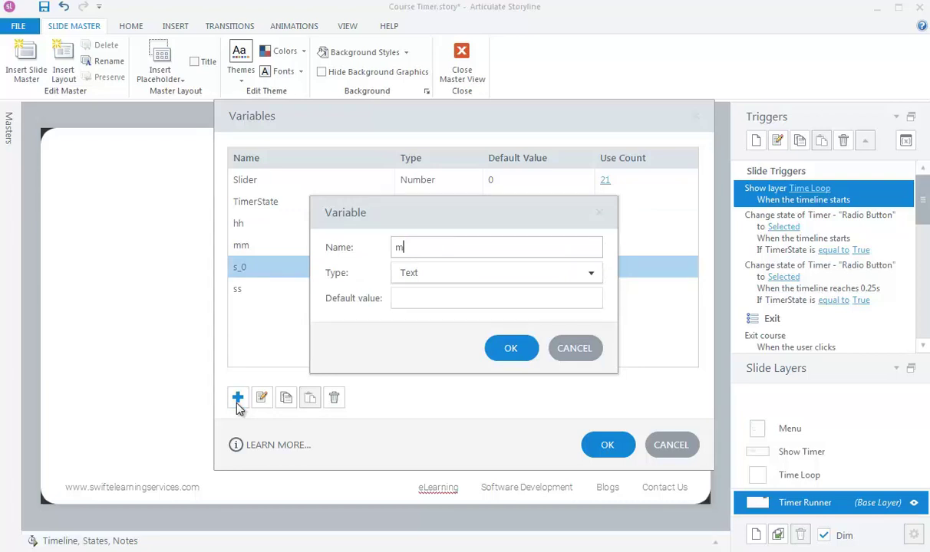
click(477, 299)
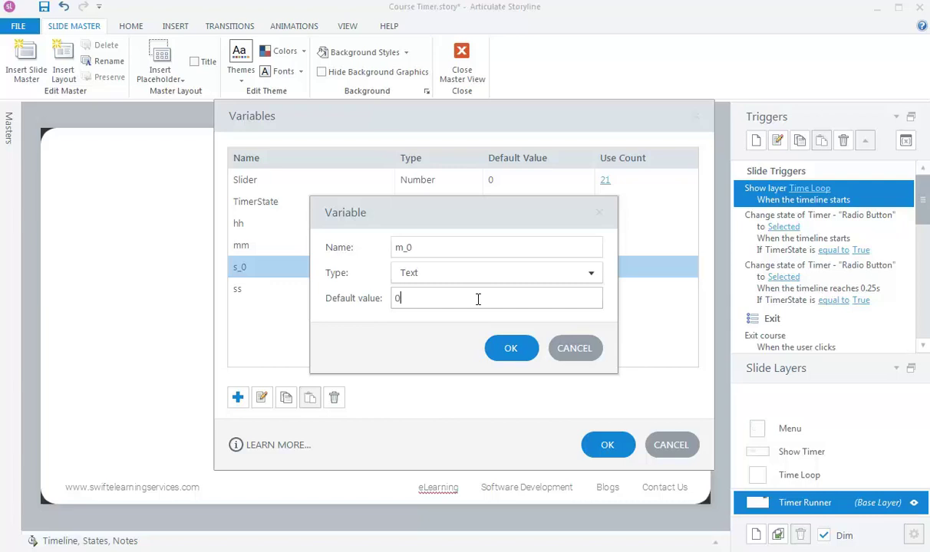
click(511, 348)
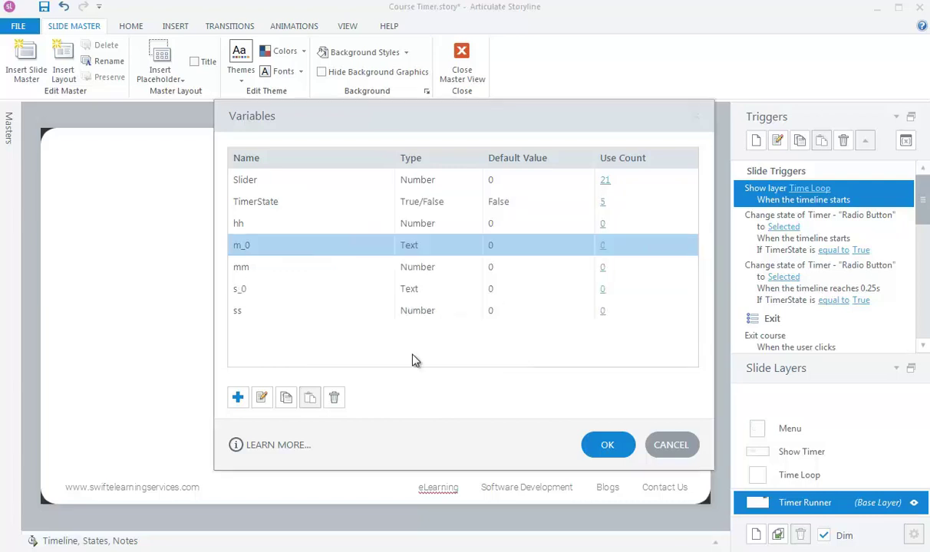
- Add a Text variable named h_0 with a default value of 0 and save the variable list
click(238, 397)
text(h_0)
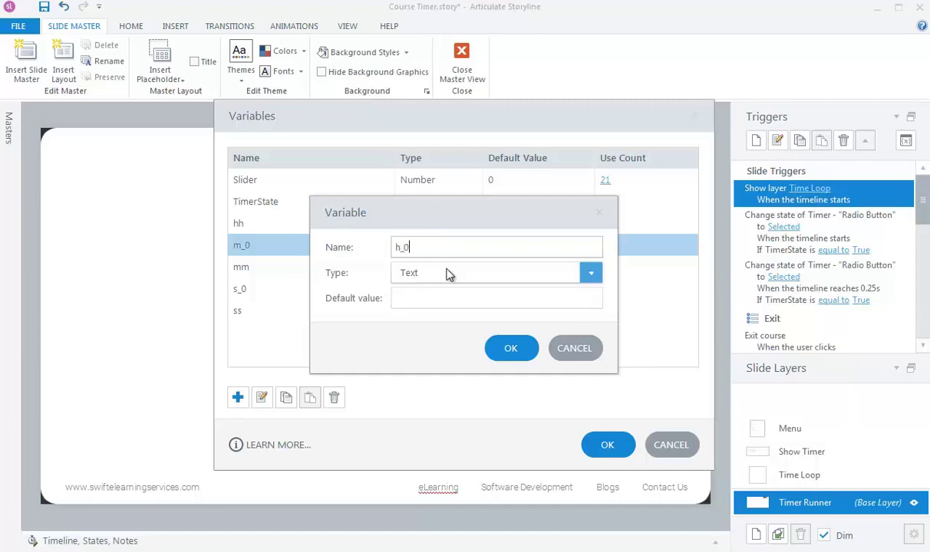
click(444, 299)
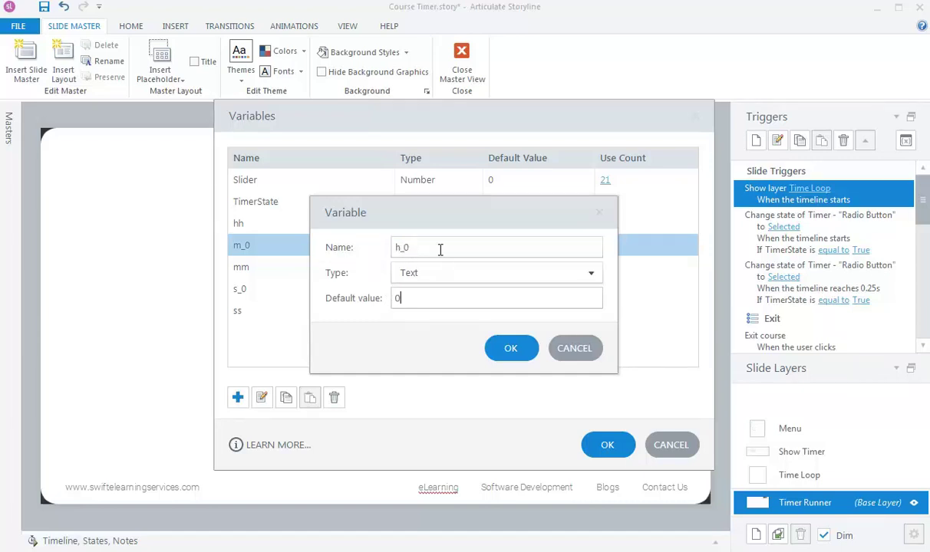
click(510, 349)
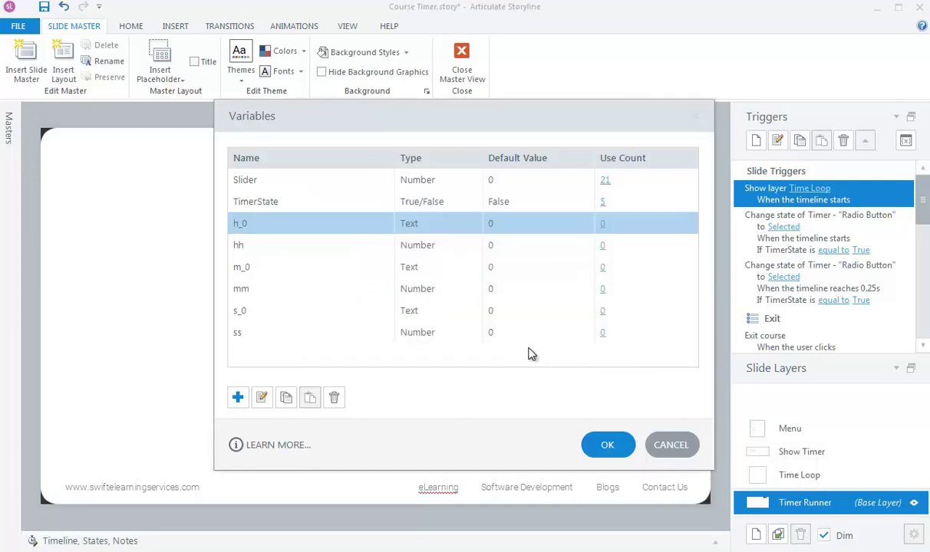
click(607, 446)
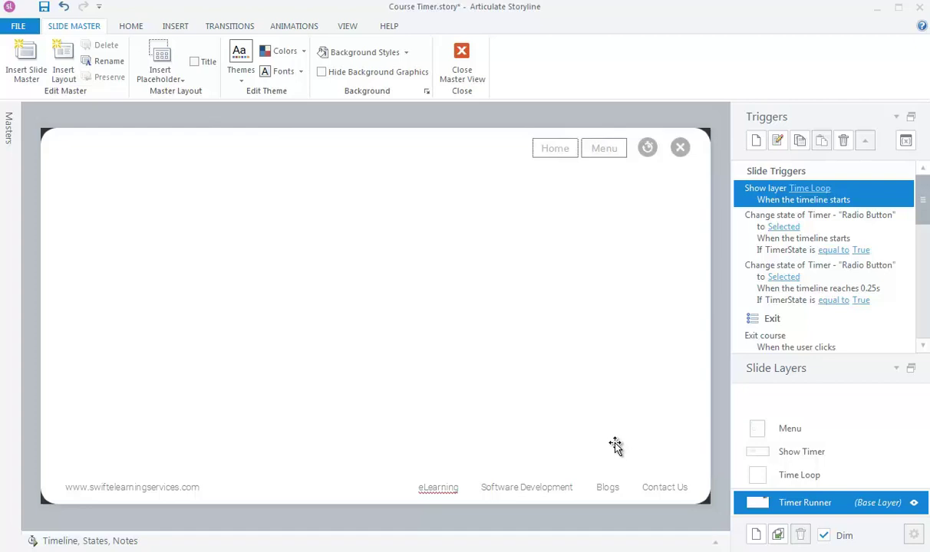
- On the Time Loop layer, show the timeline and create a trigger that adds 1 to variable ss when the layer's timeline ends
click(808, 479)
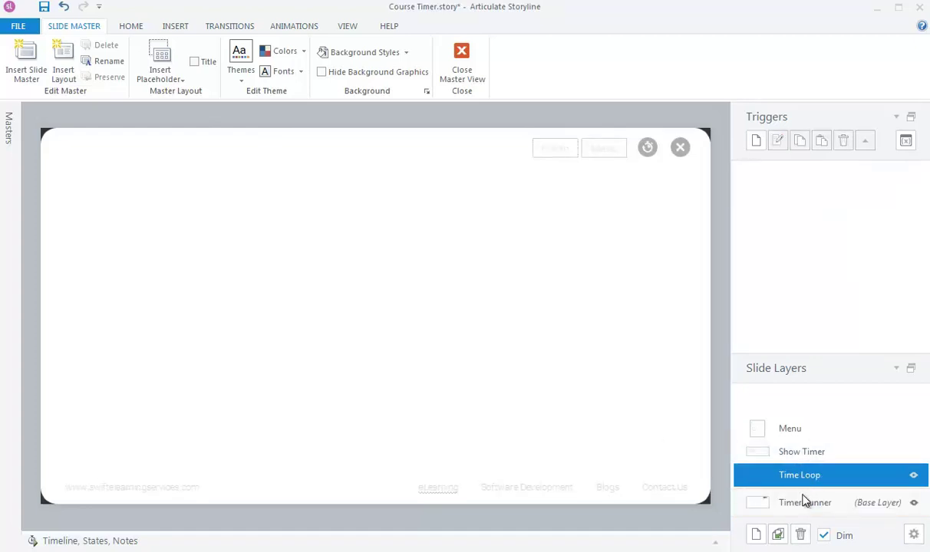
drag(707, 532, 712, 475)
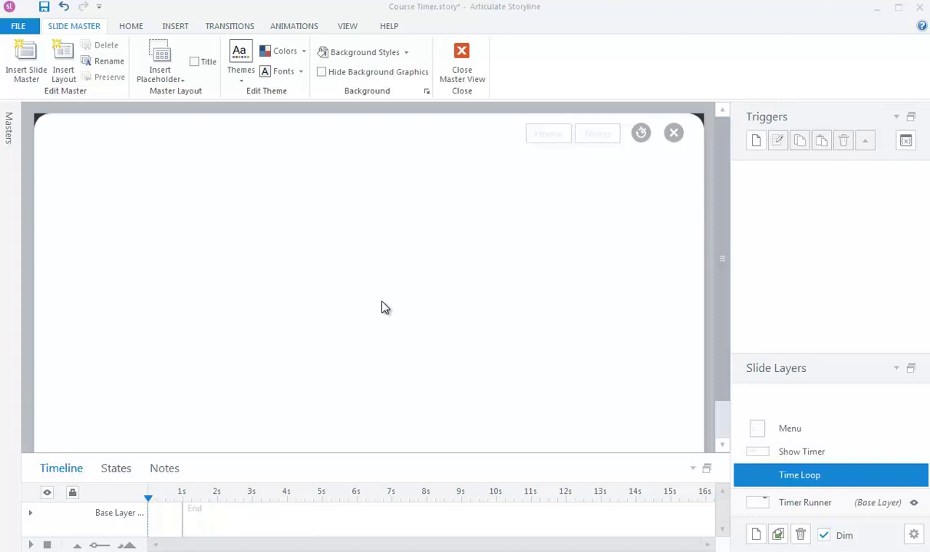
click(756, 141)
click(473, 232)
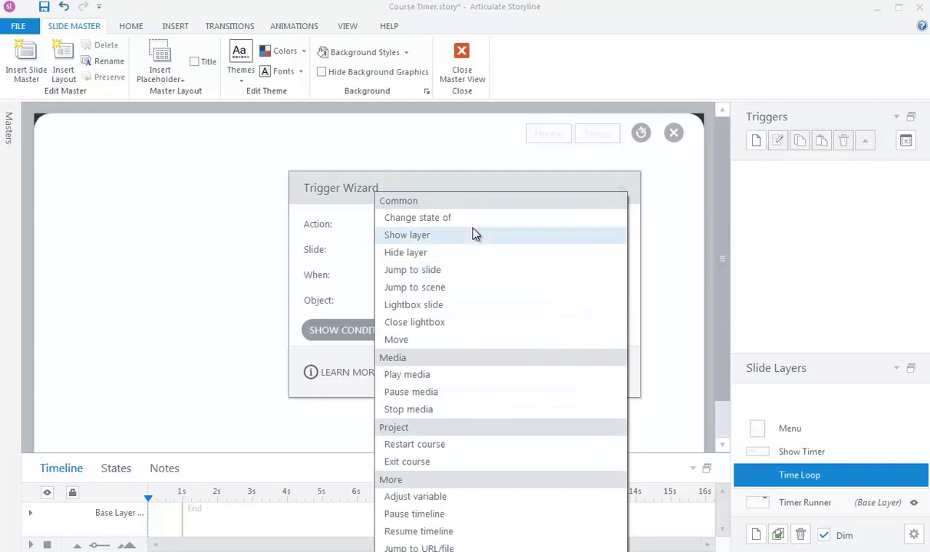
click(420, 499)
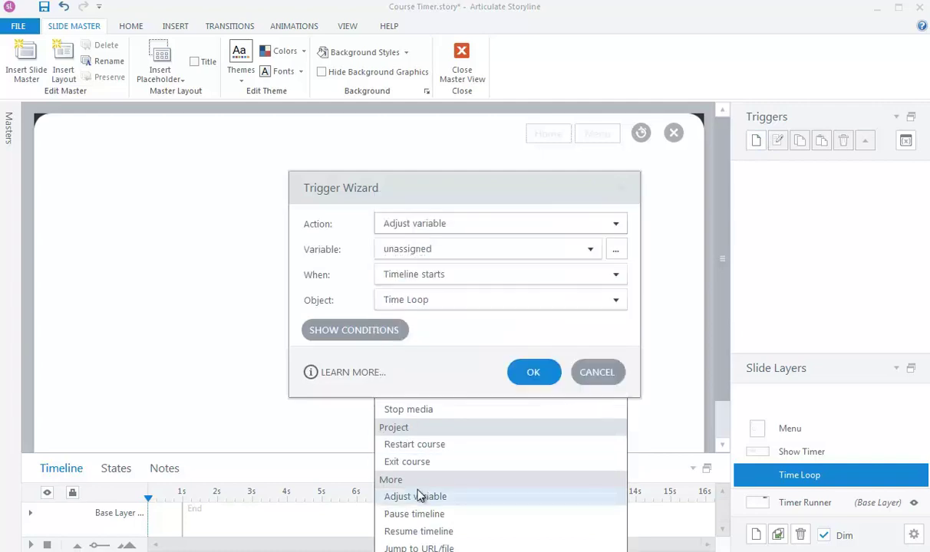
click(438, 253)
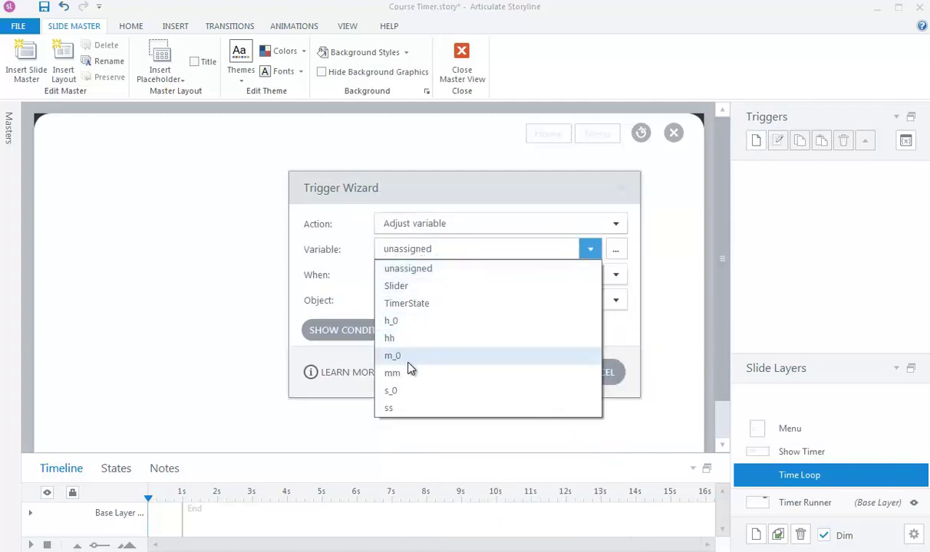
click(405, 409)
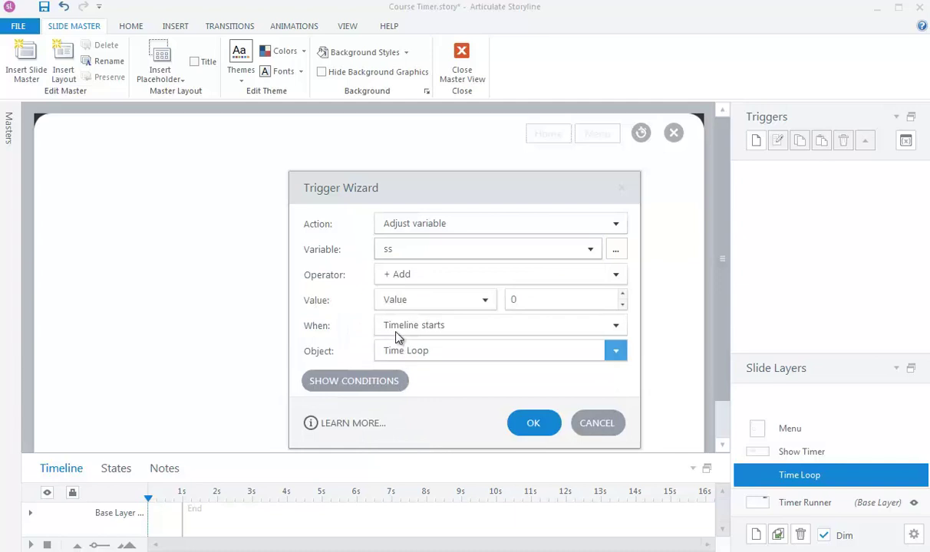
double_click(525, 300)
text(1)
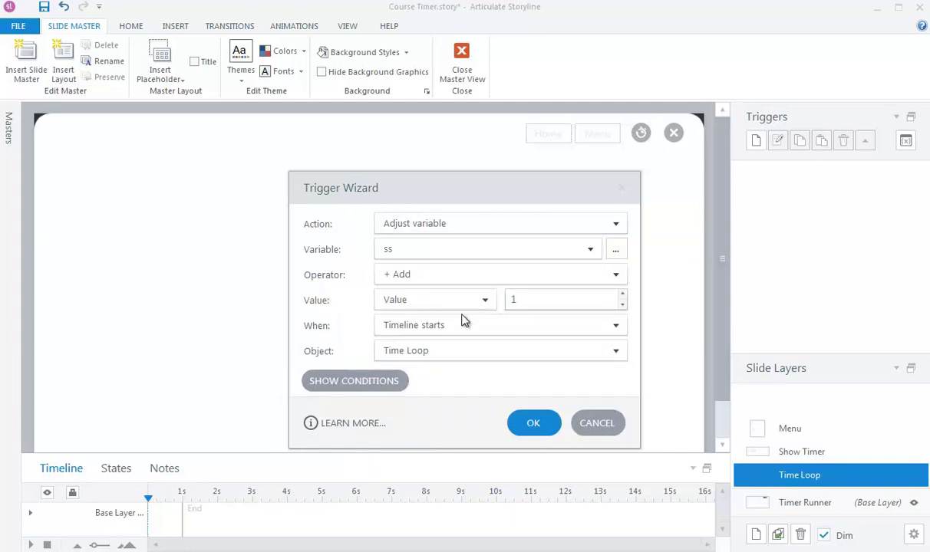
click(457, 325)
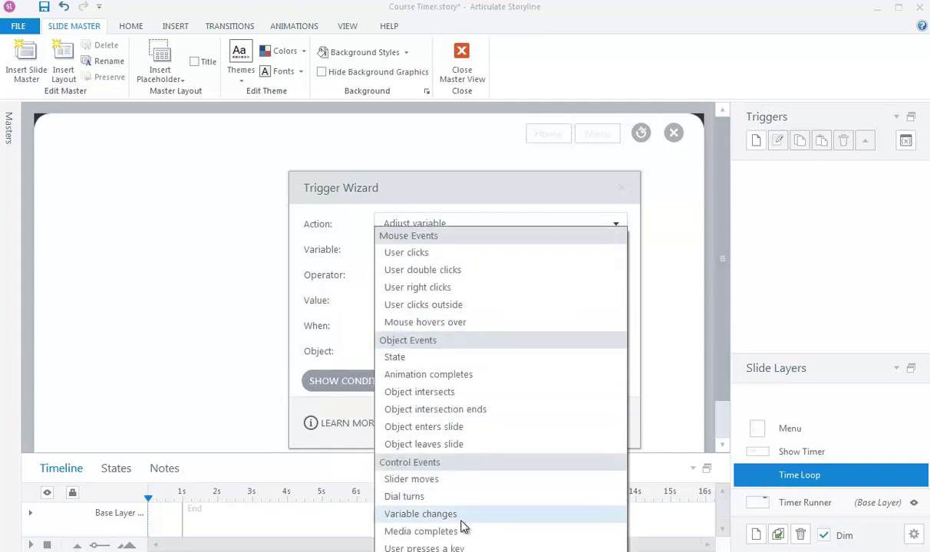
click(418, 551)
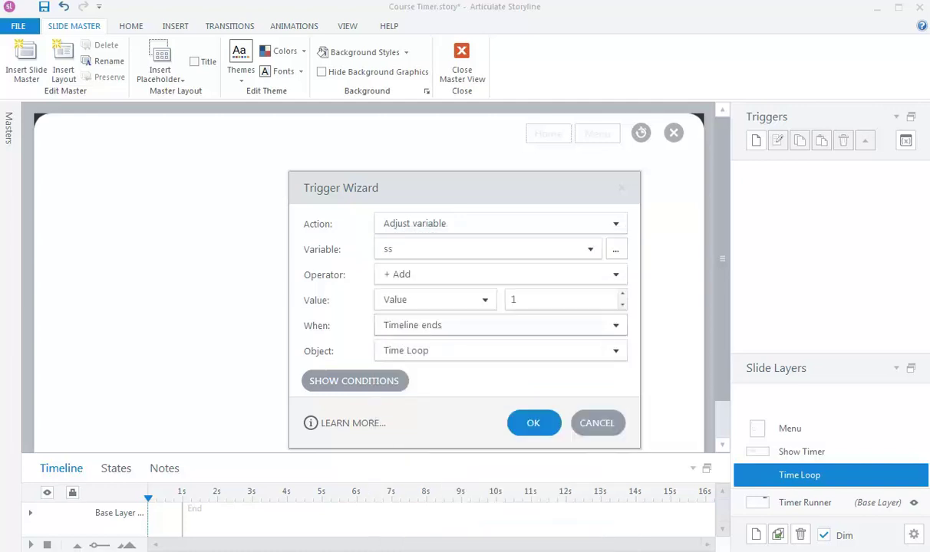
click(533, 424)
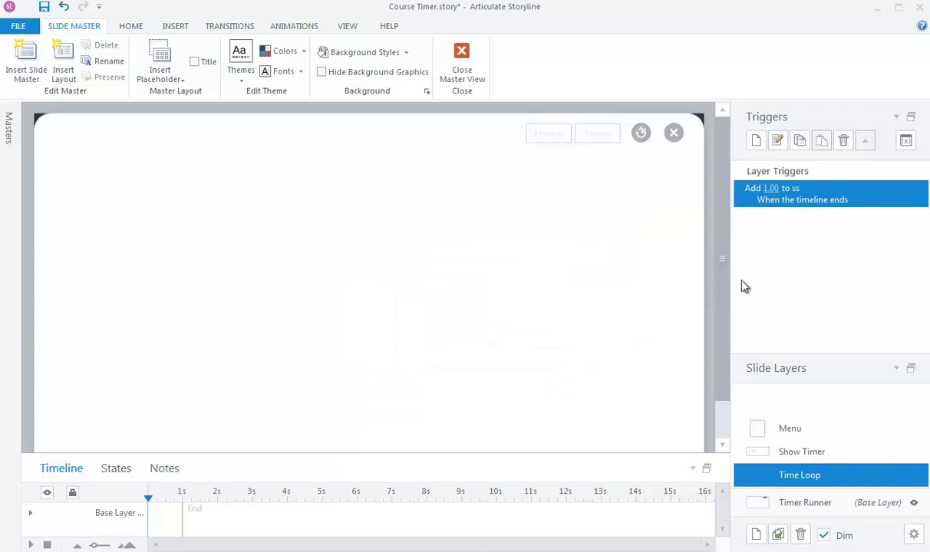
- Set up a new Time Loop layer trigger that adds 1 to variable mm when variable ss changes
click(756, 142)
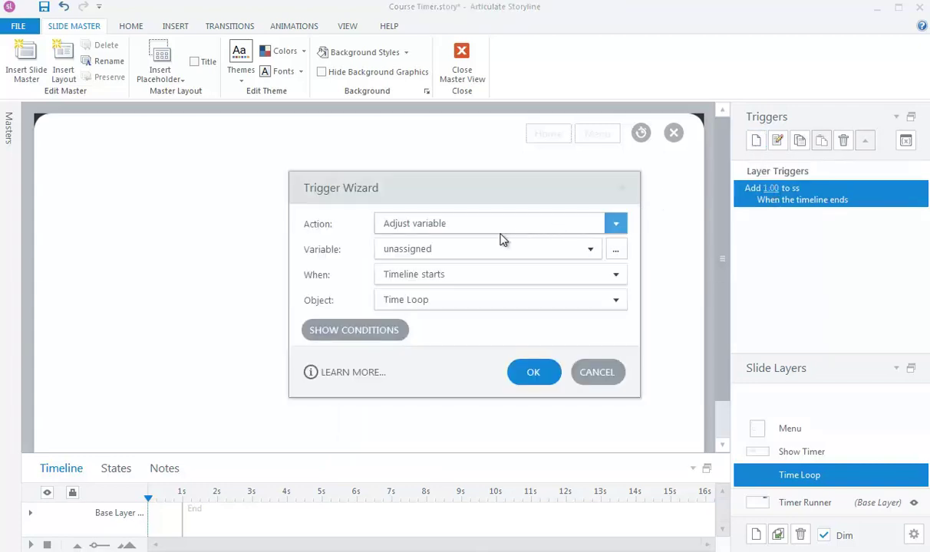
click(483, 249)
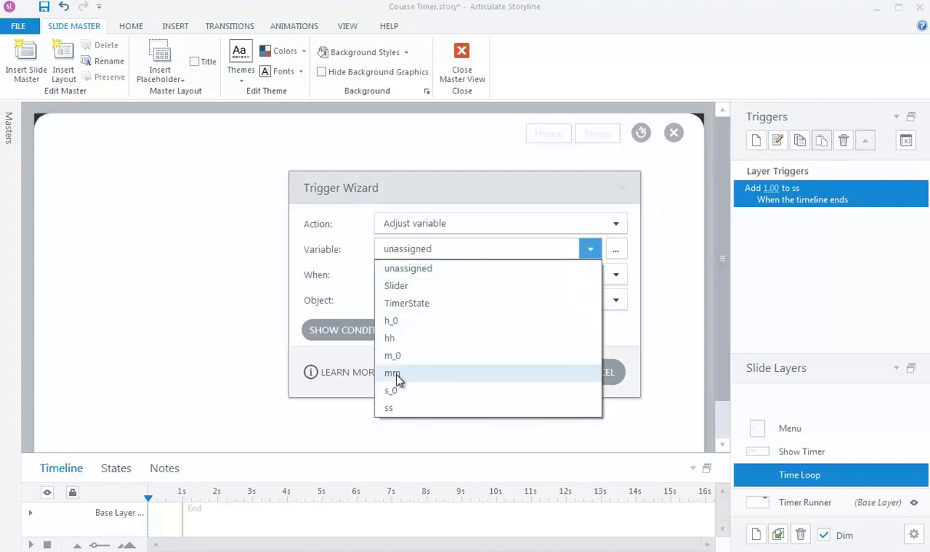
click(393, 375)
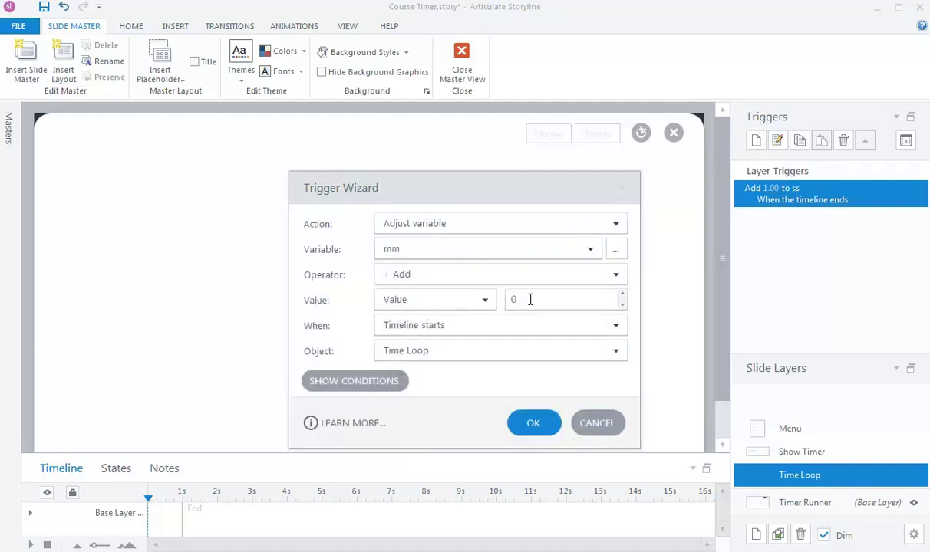
drag(530, 299, 502, 305)
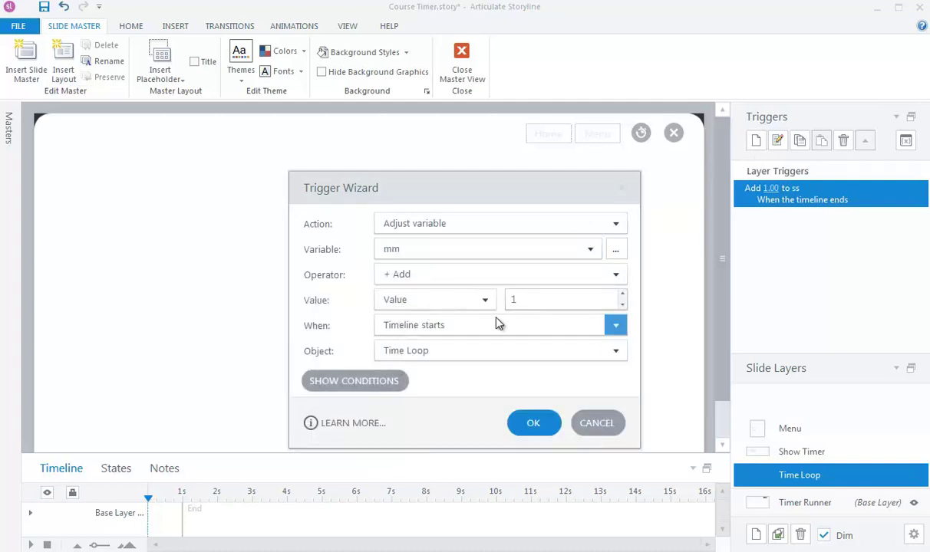
click(495, 330)
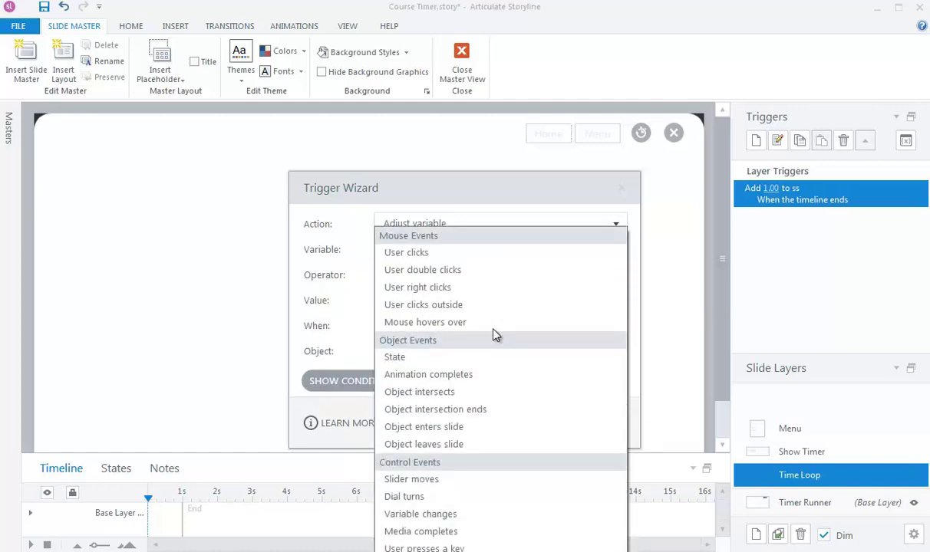
click(449, 516)
click(452, 351)
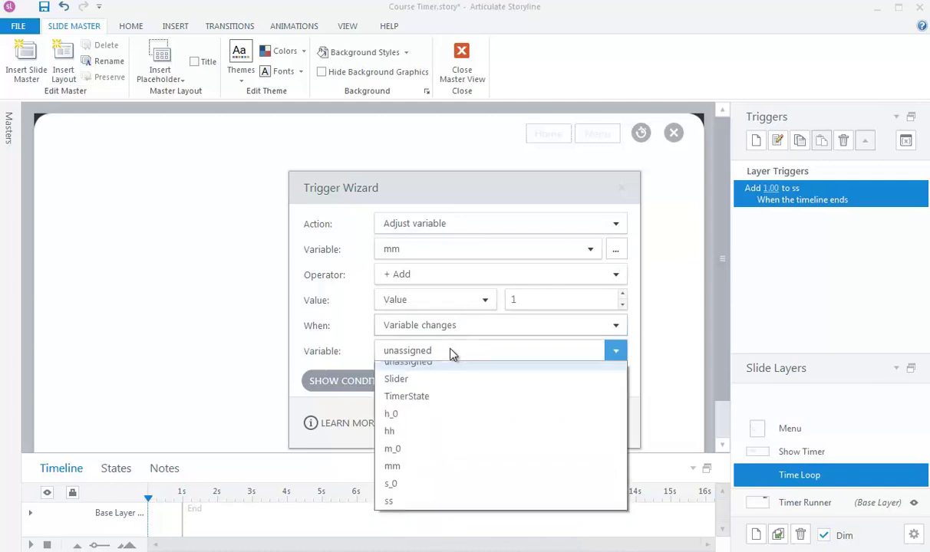
click(407, 514)
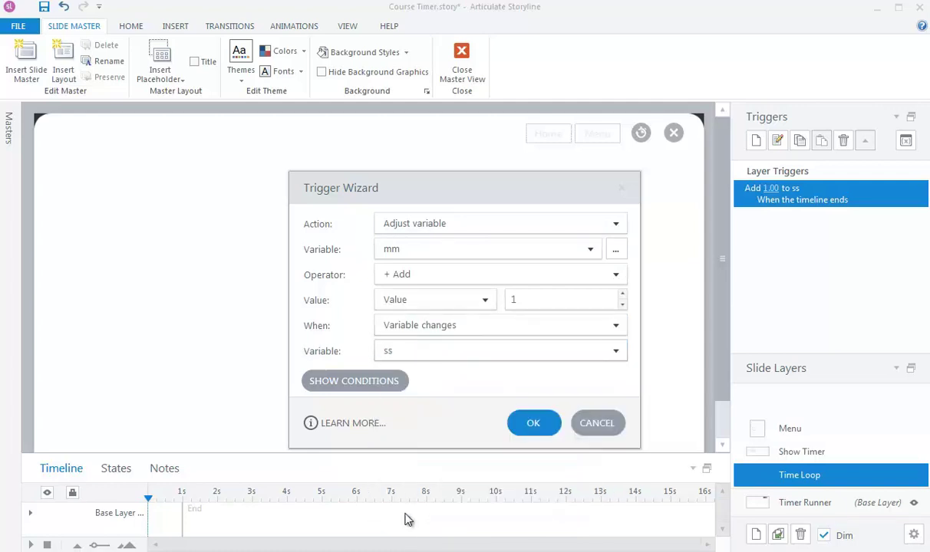
- Add the condition that ss is equal to 60 to the mm trigger and save the trigger
click(376, 381)
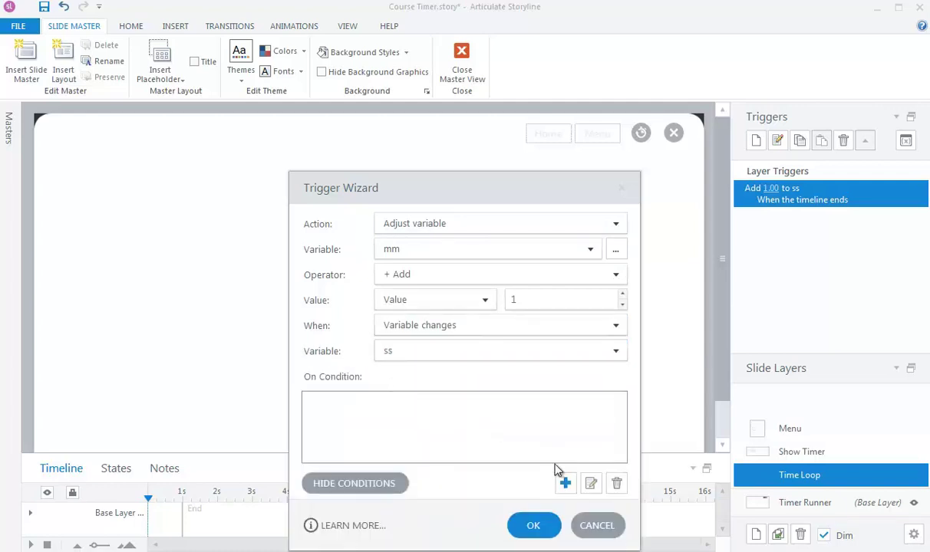
click(565, 482)
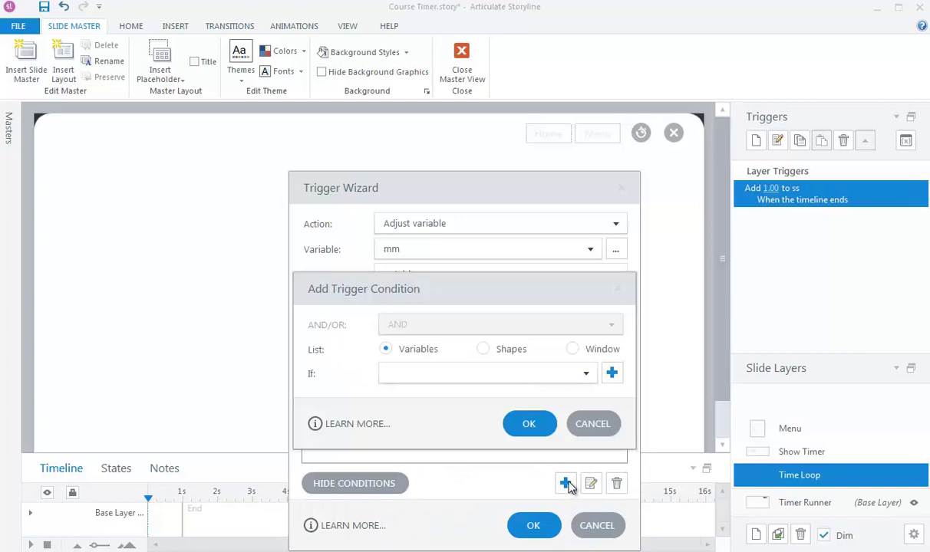
click(561, 376)
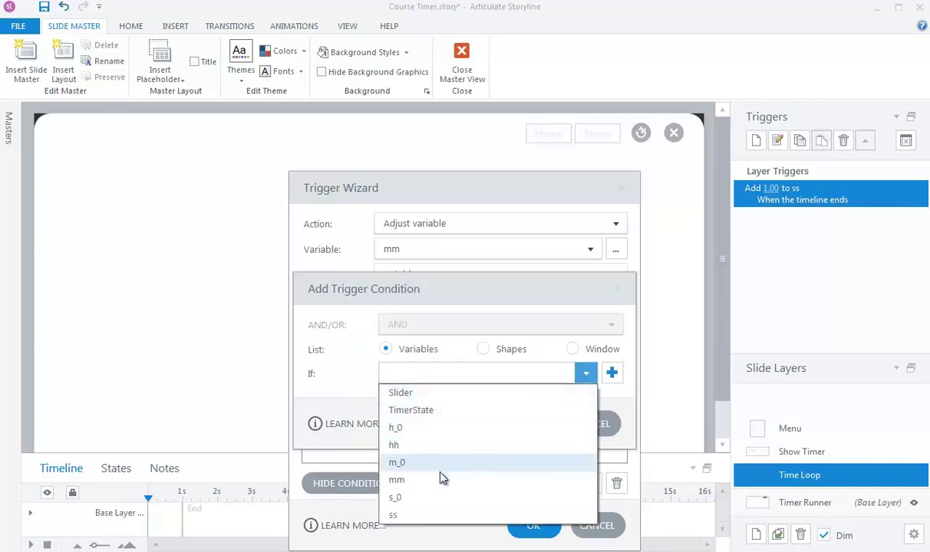
click(428, 512)
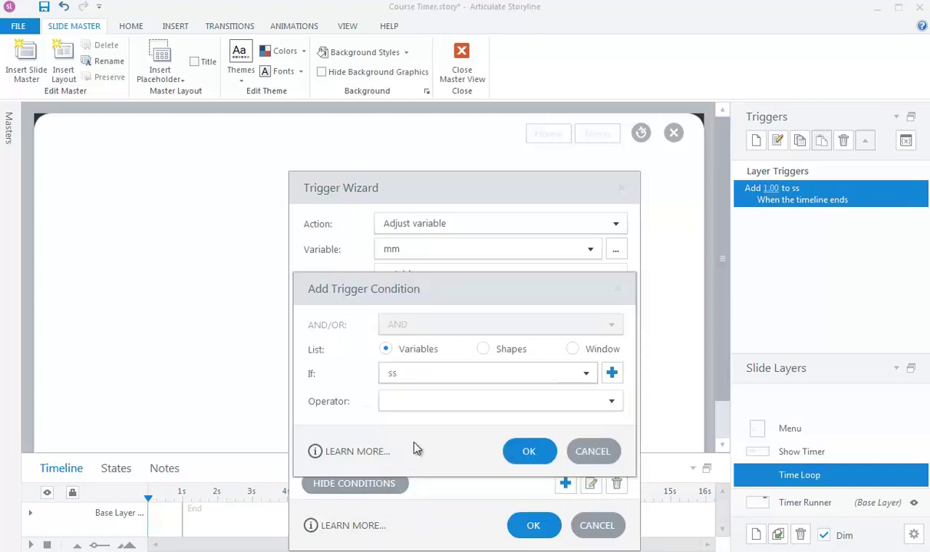
click(427, 402)
click(405, 469)
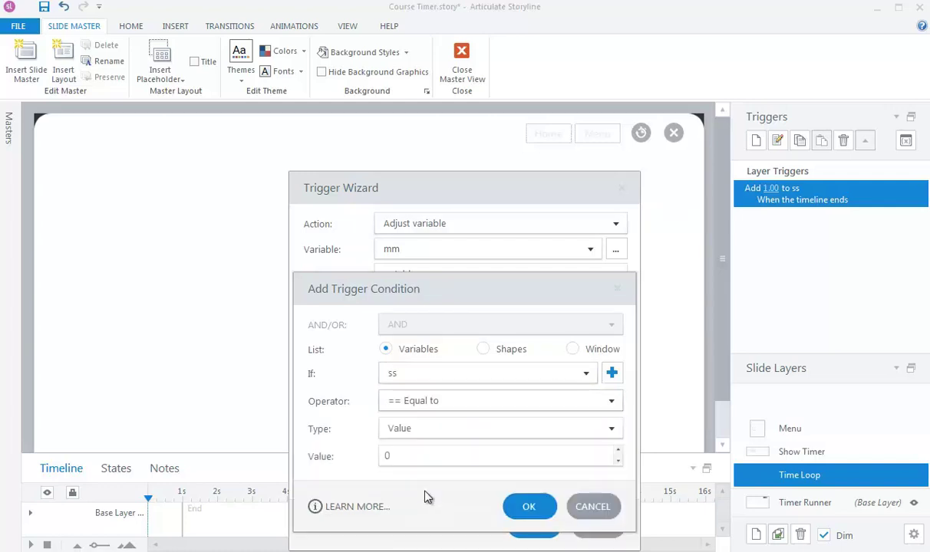
click(411, 456)
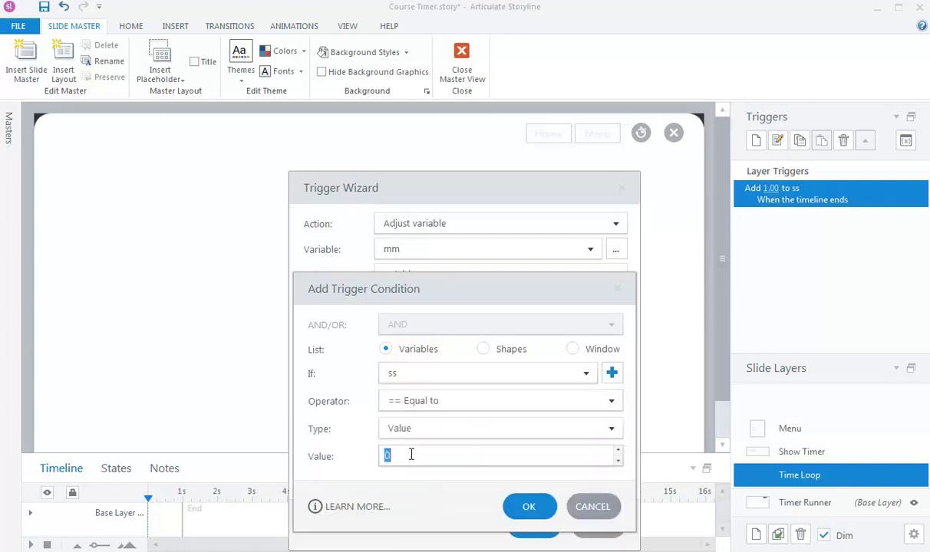
click(529, 505)
click(529, 526)
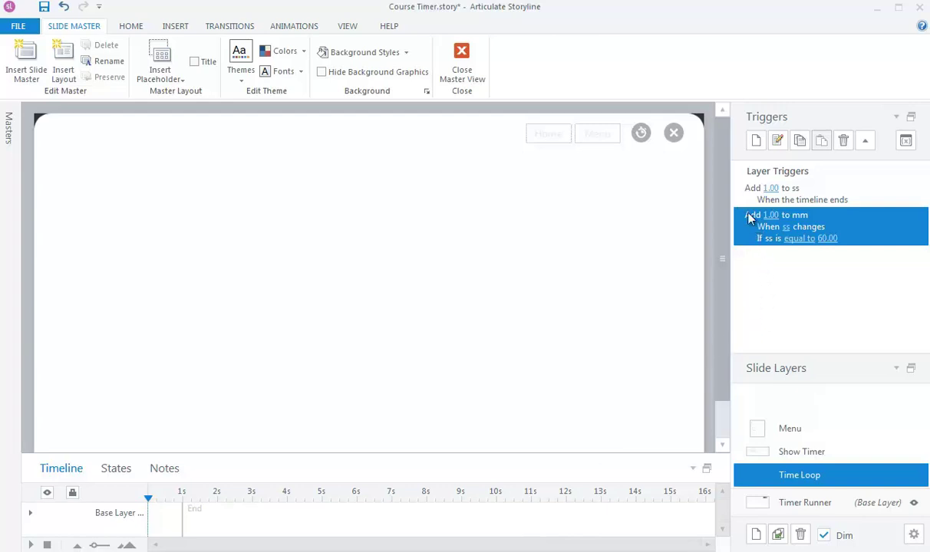
- Set up another Time Loop layer trigger that adds 1 to variable hh when variable mm changes
click(756, 140)
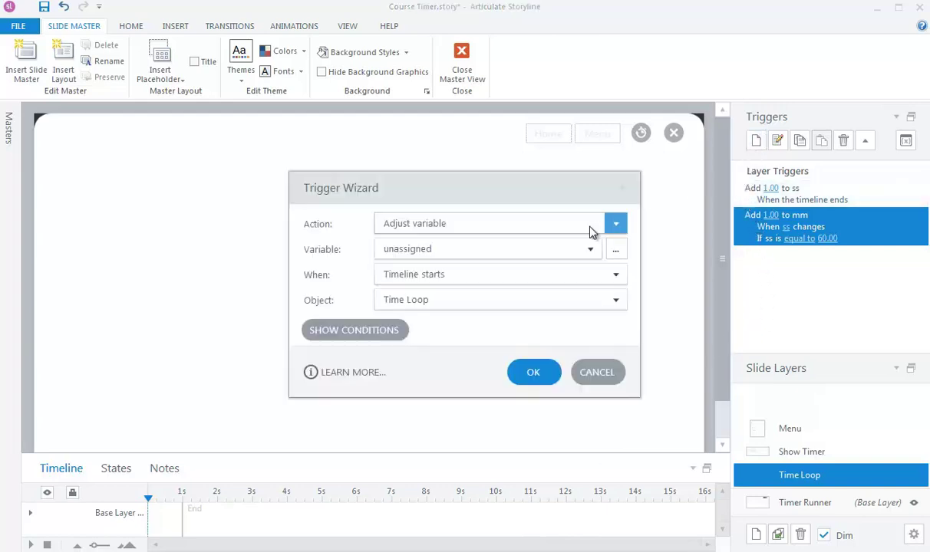
click(434, 250)
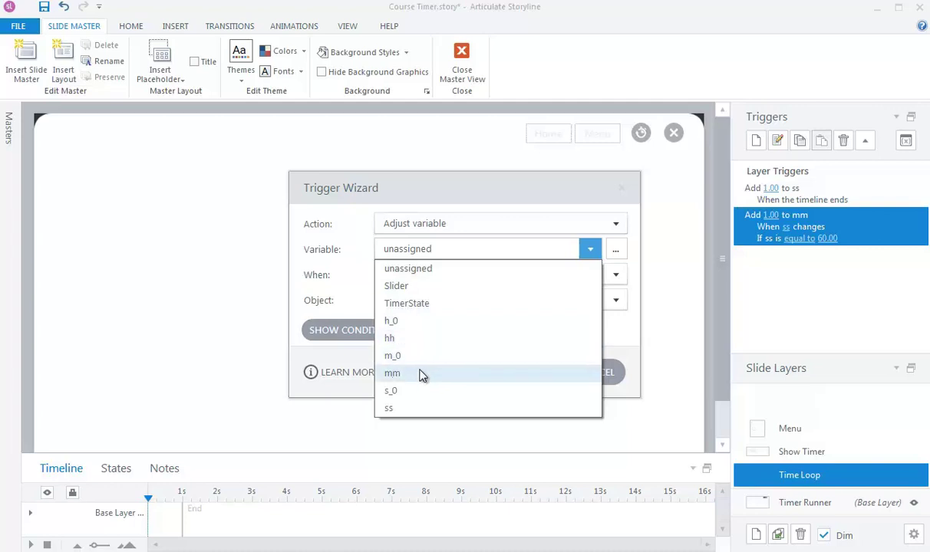
click(418, 338)
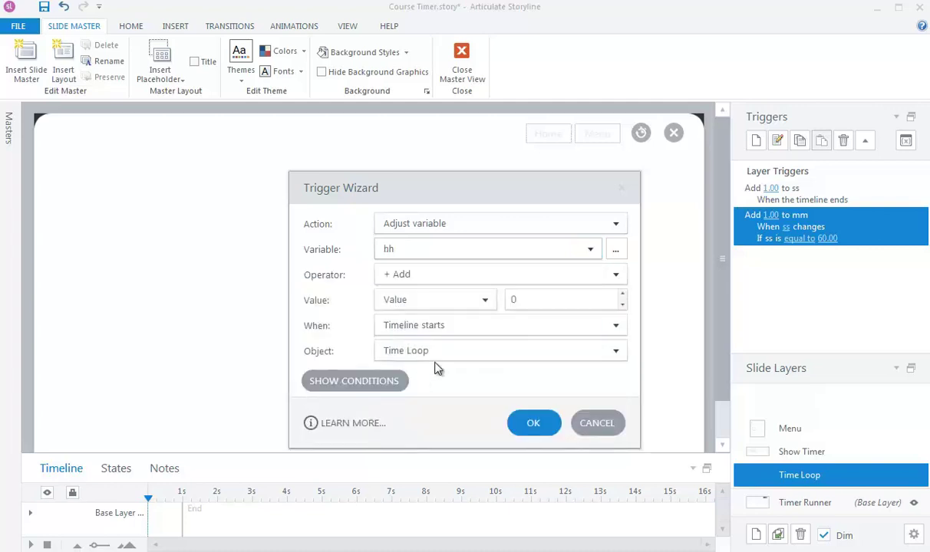
double_click(515, 299)
text(1)
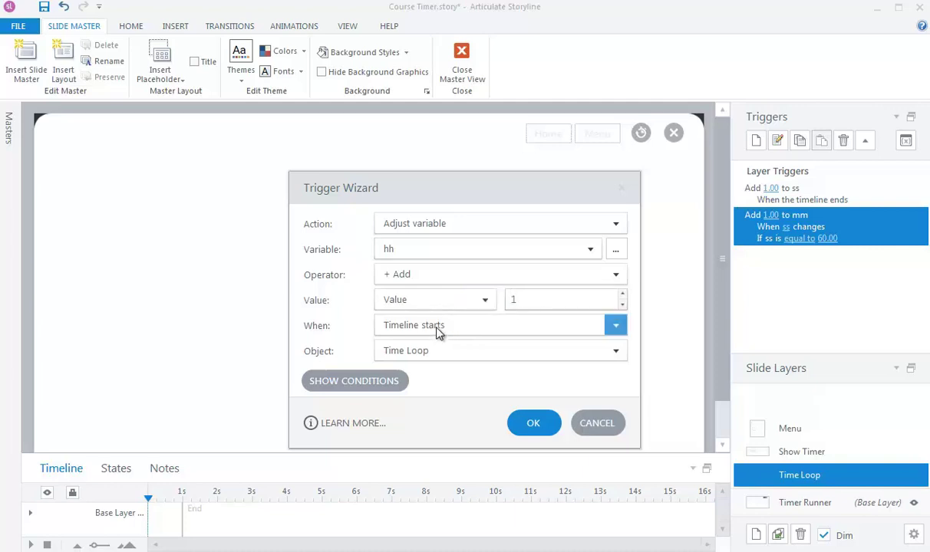
click(432, 325)
click(449, 519)
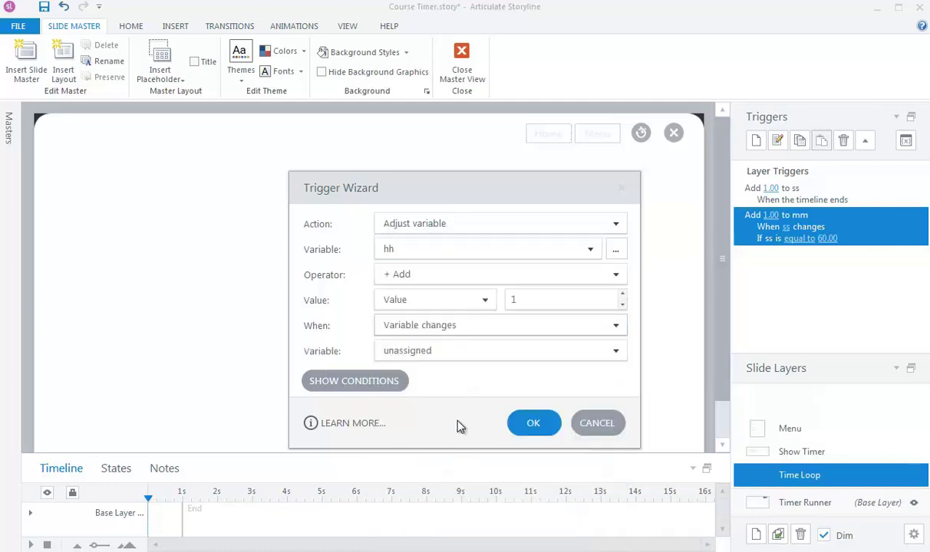
click(442, 353)
click(426, 475)
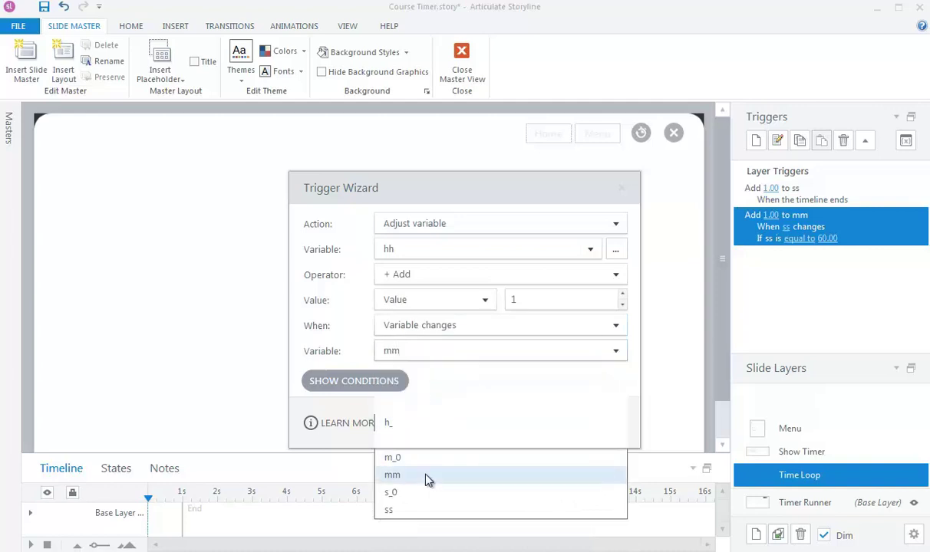
- Add the condition that mm is equal to 60 to the hh trigger and save the trigger
click(402, 381)
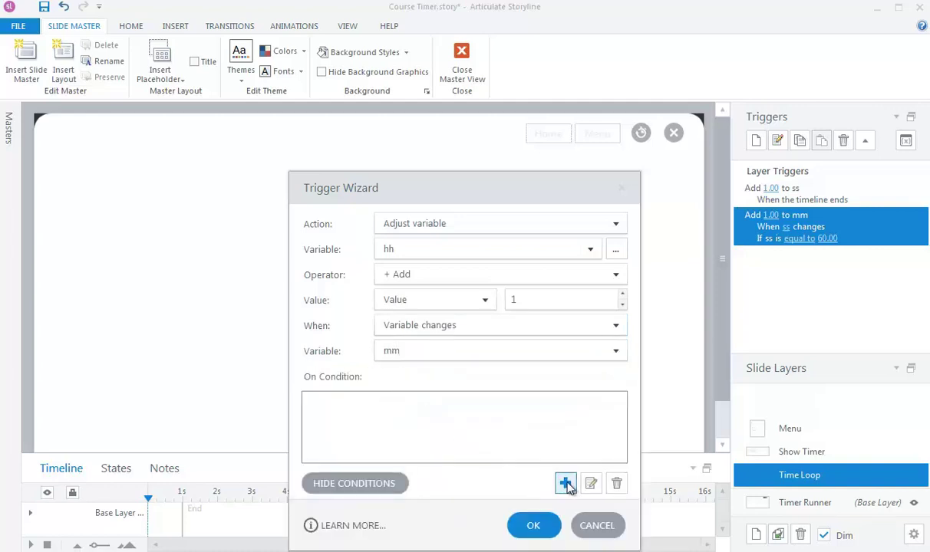
click(564, 484)
click(491, 381)
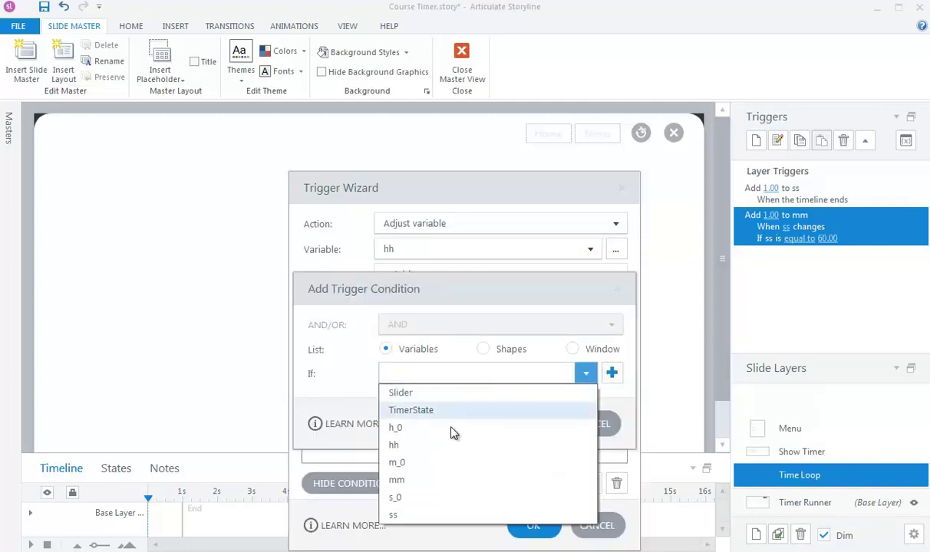
click(417, 480)
click(433, 405)
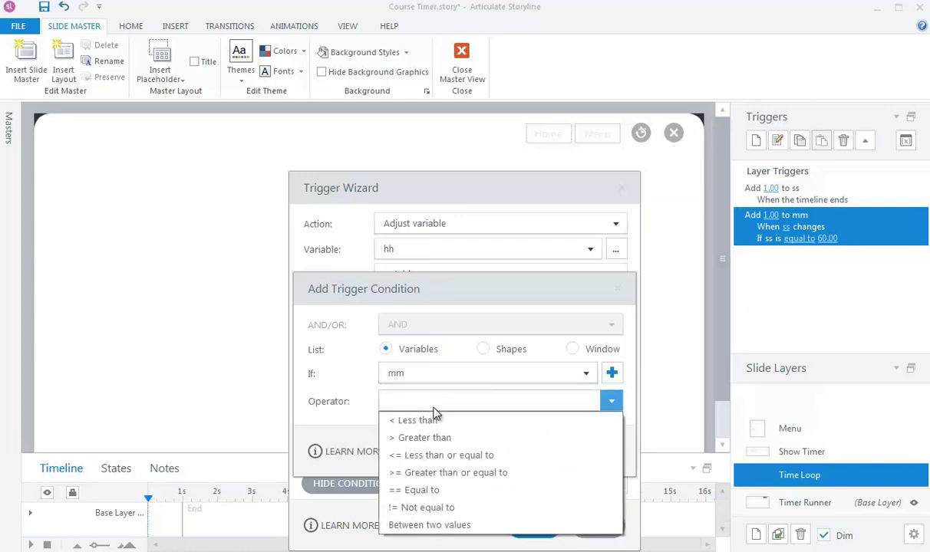
click(434, 489)
click(426, 458)
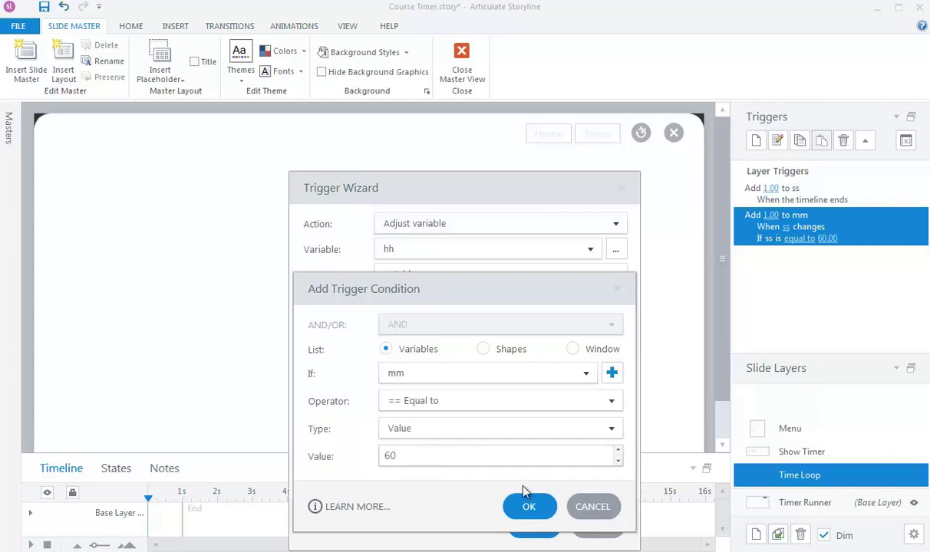
click(529, 511)
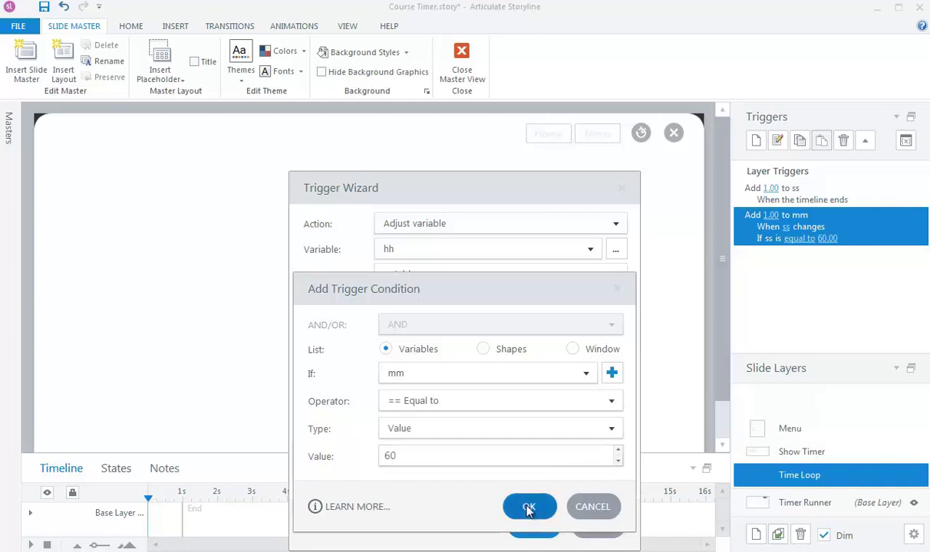
click(537, 526)
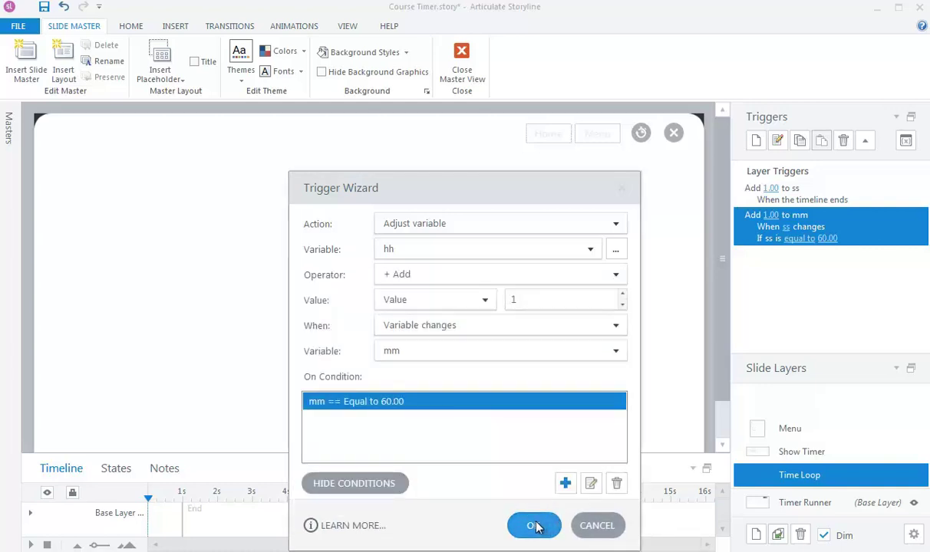
- Set up a new Time Loop layer trigger that assigns 0 to variable ss when variable ss changes
click(756, 141)
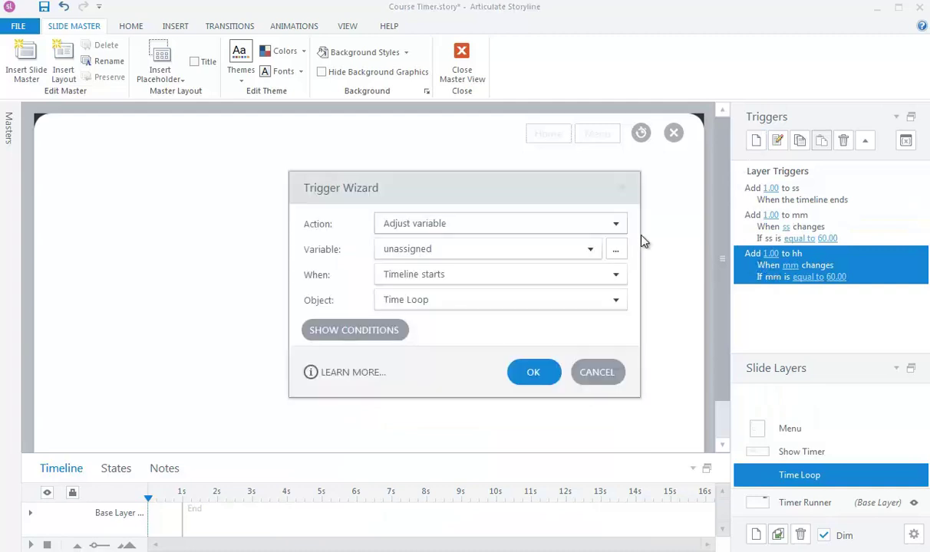
click(485, 249)
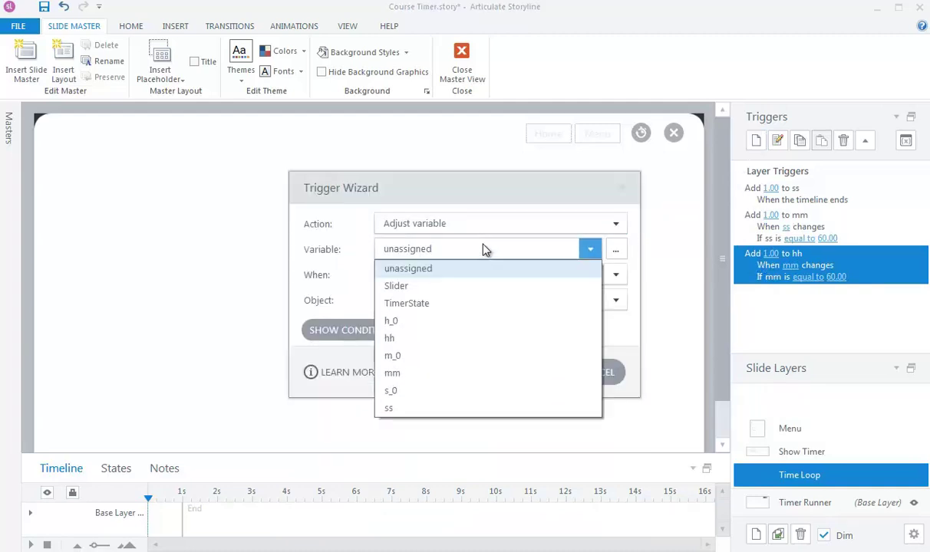
click(428, 410)
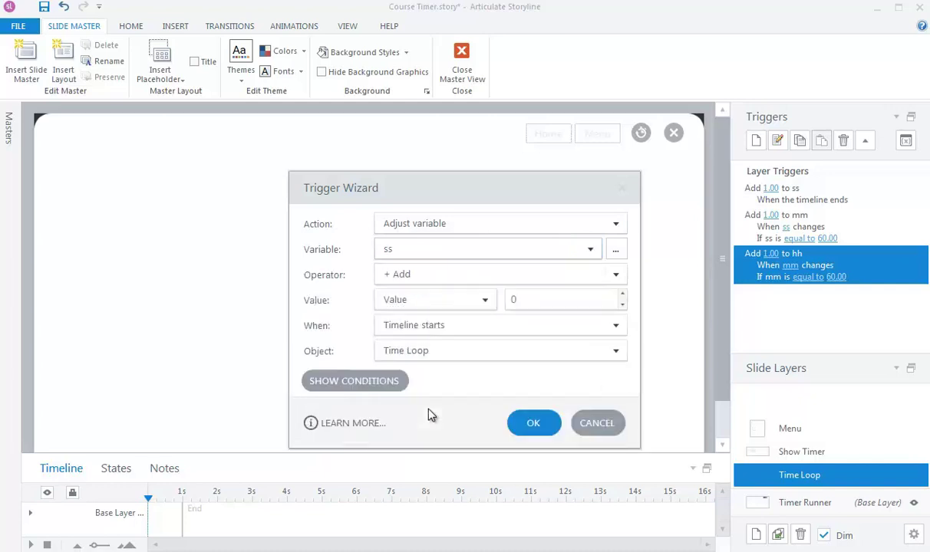
click(454, 276)
click(427, 367)
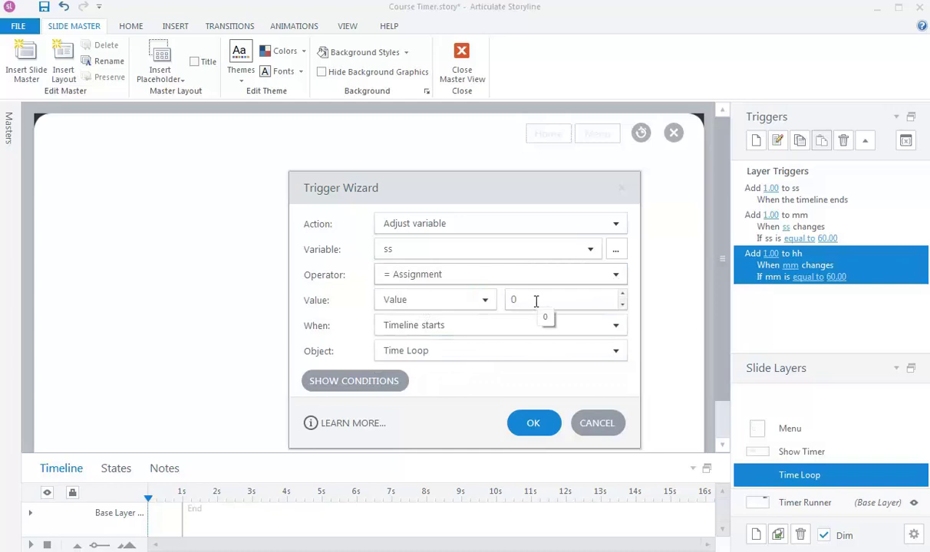
click(500, 326)
scroll(492, 344, down, 3)
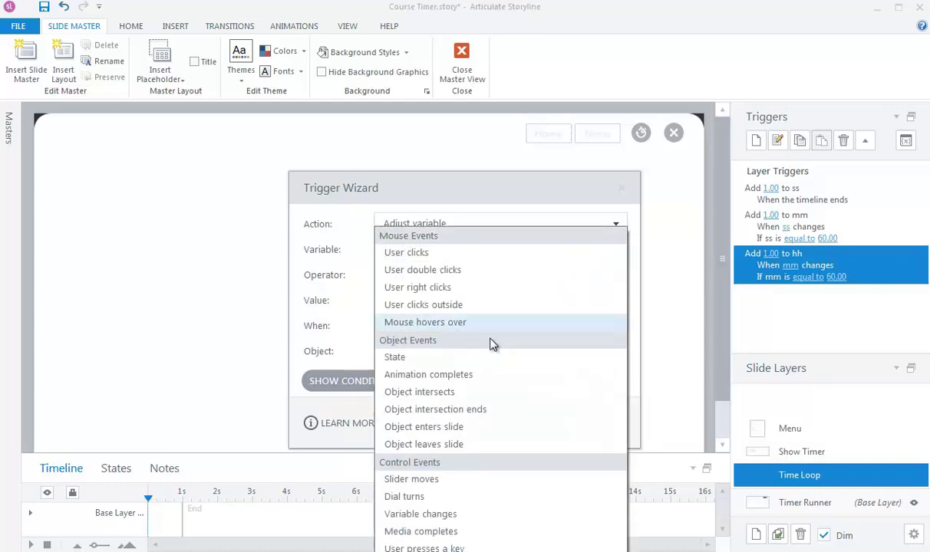
click(454, 515)
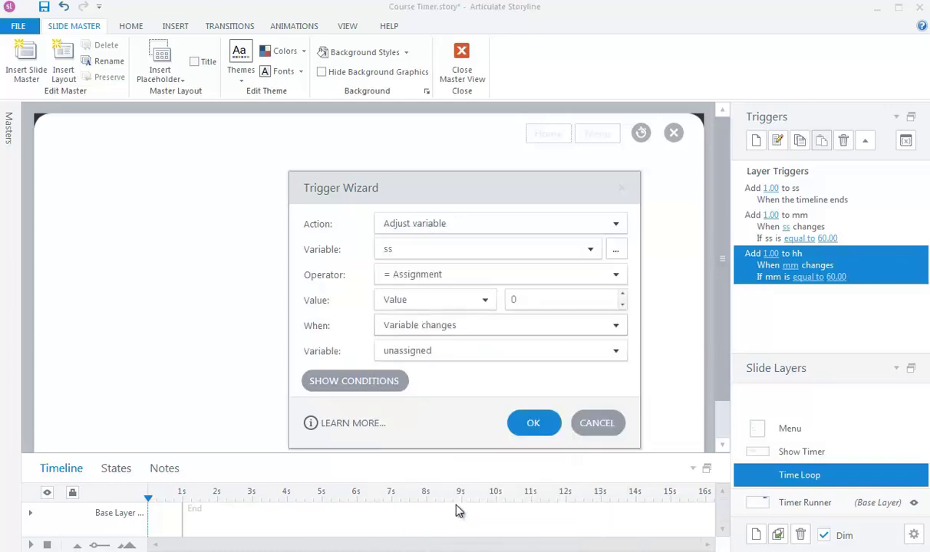
click(455, 360)
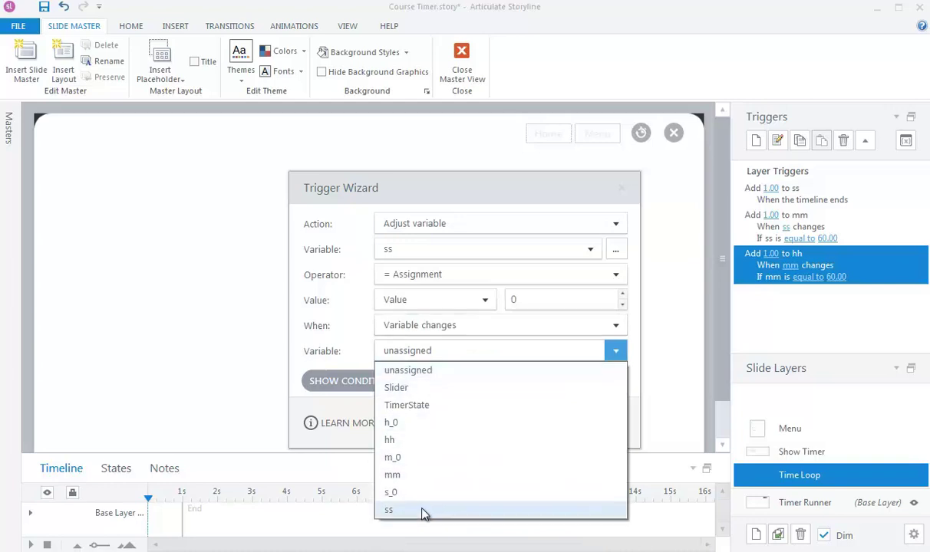
click(424, 512)
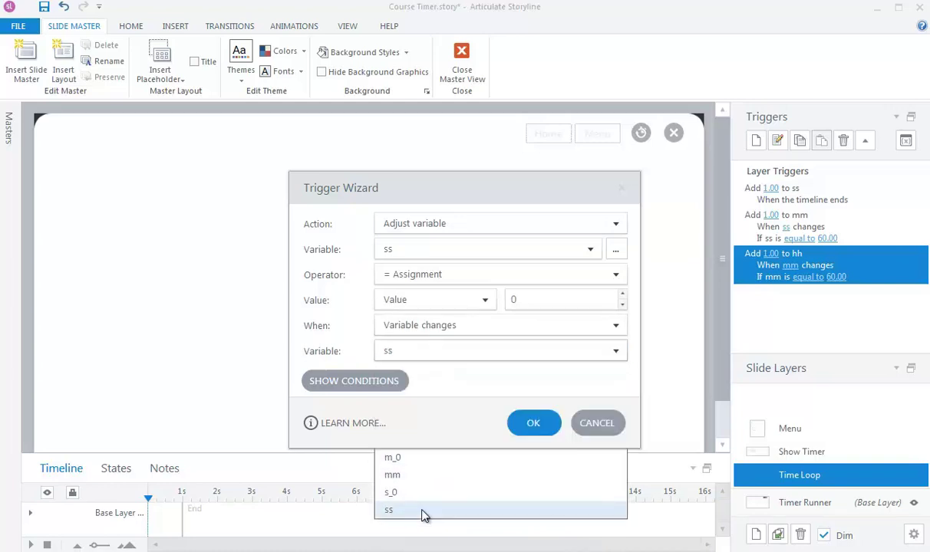
- Add the condition that ss is equal to 60 to the ss reset trigger and save the trigger
click(382, 384)
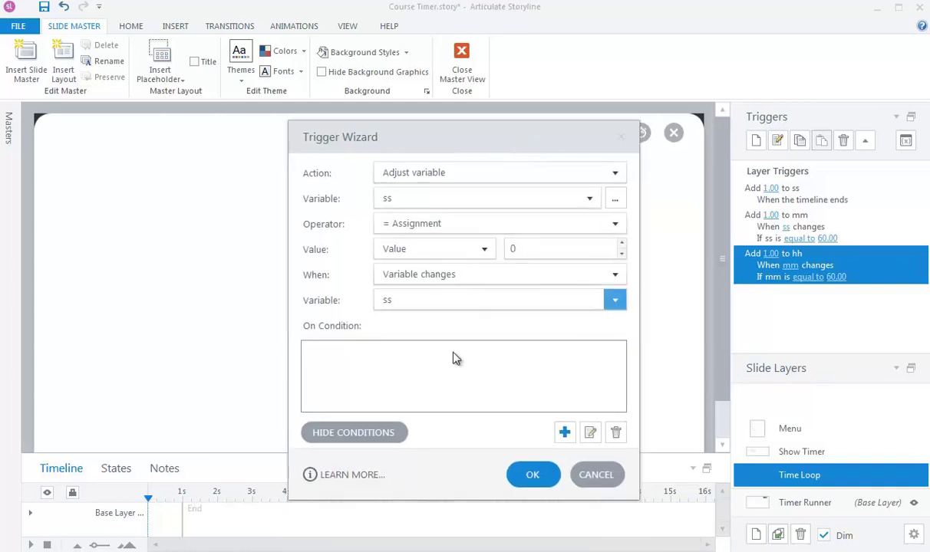
click(565, 433)
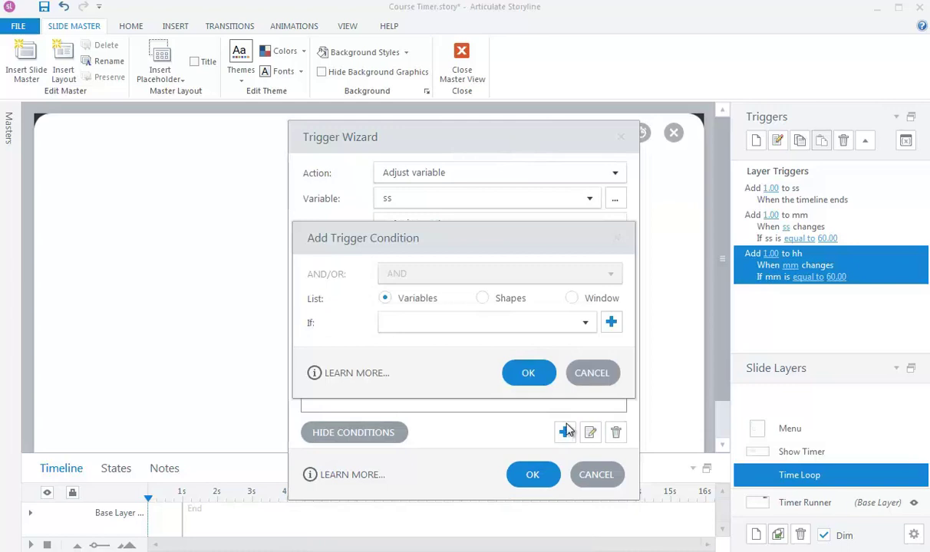
click(488, 322)
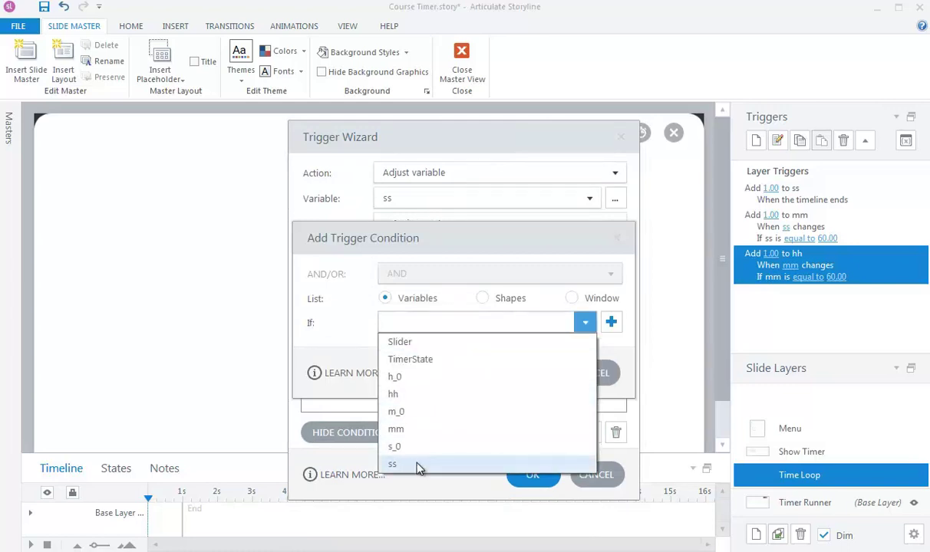
click(419, 466)
click(426, 354)
click(439, 443)
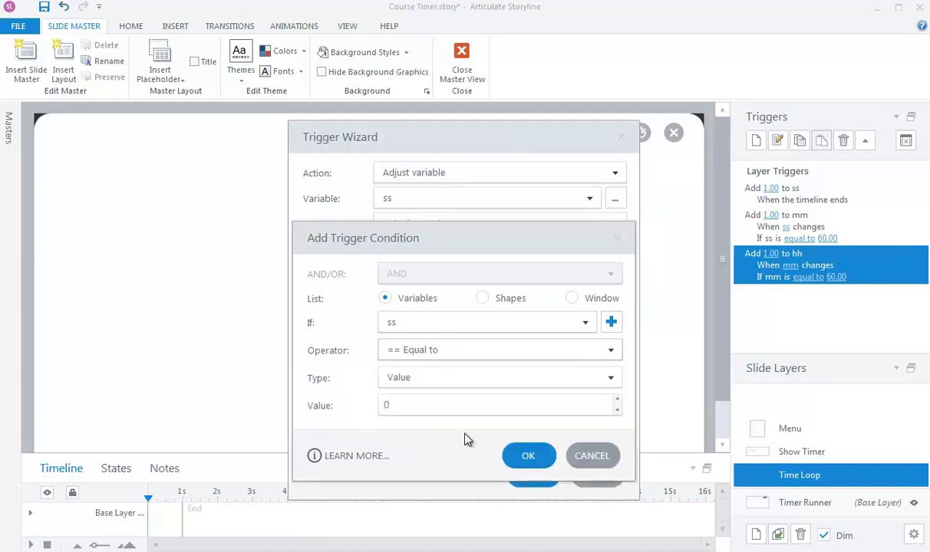
click(420, 402)
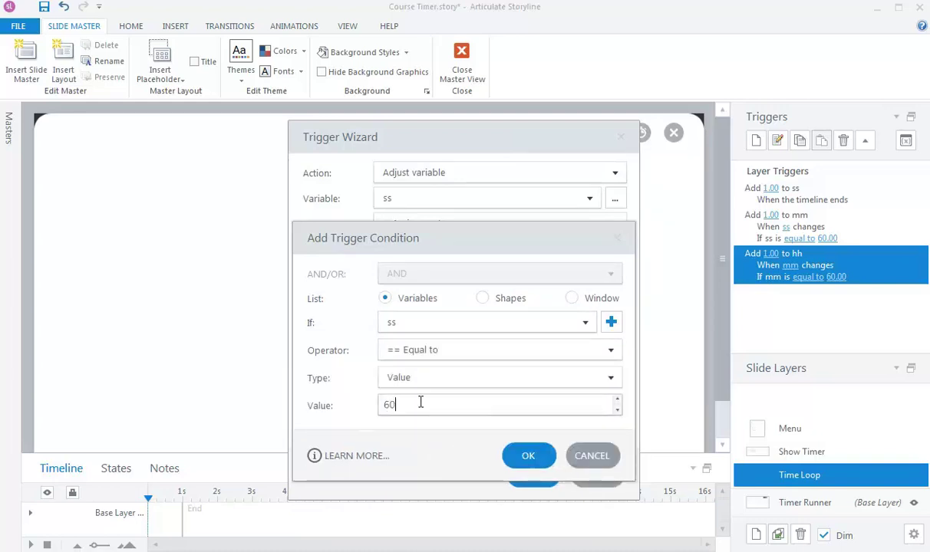
text(60)
click(528, 456)
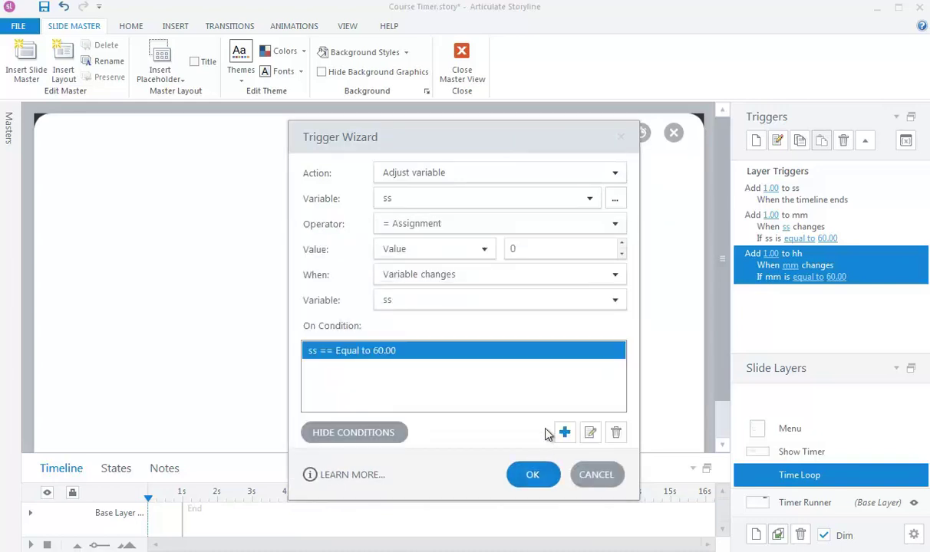
click(537, 478)
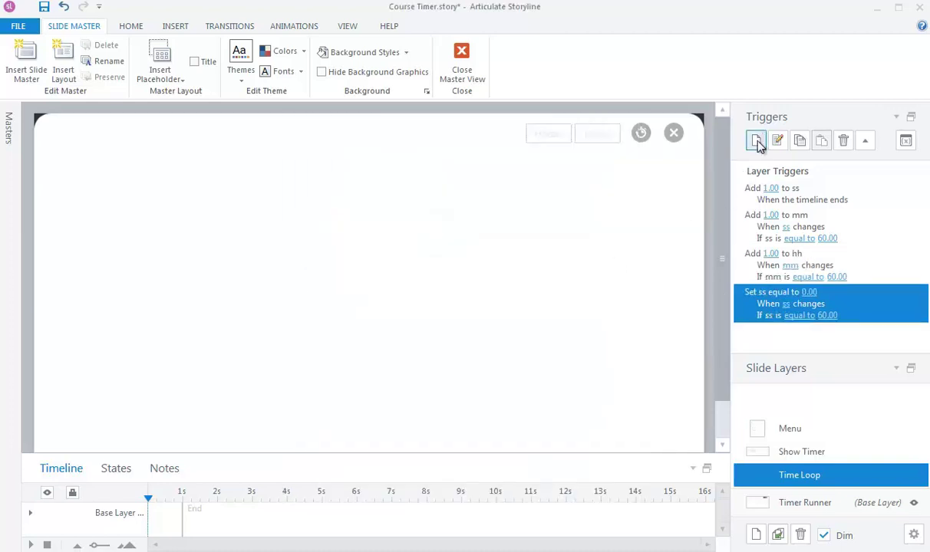
- Set up another Time Loop layer trigger that assigns 0 to variable mm when variable mm changes
click(756, 140)
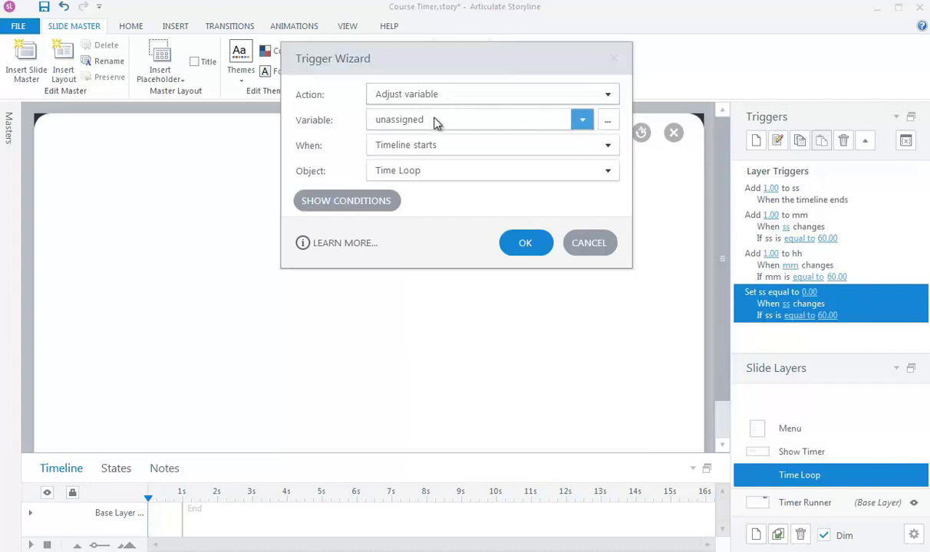
click(438, 121)
click(437, 242)
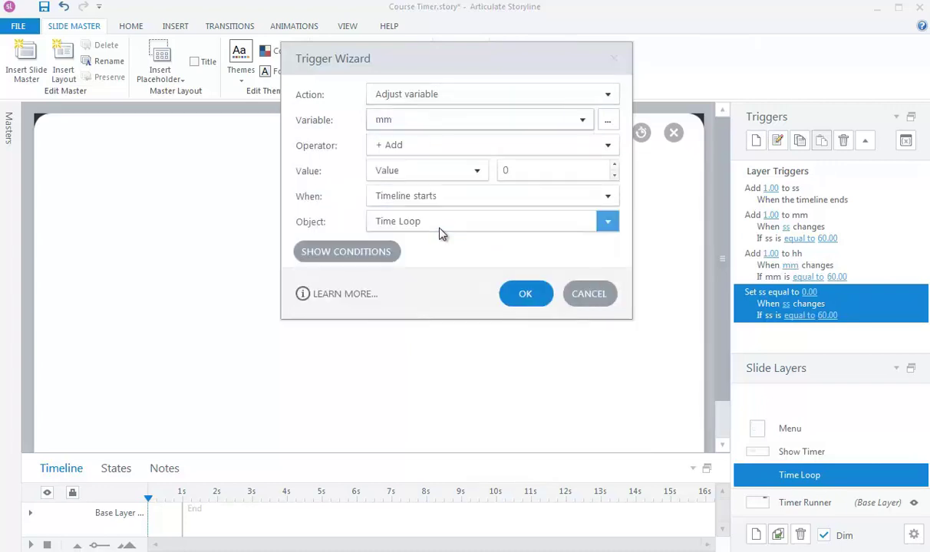
click(444, 145)
click(427, 235)
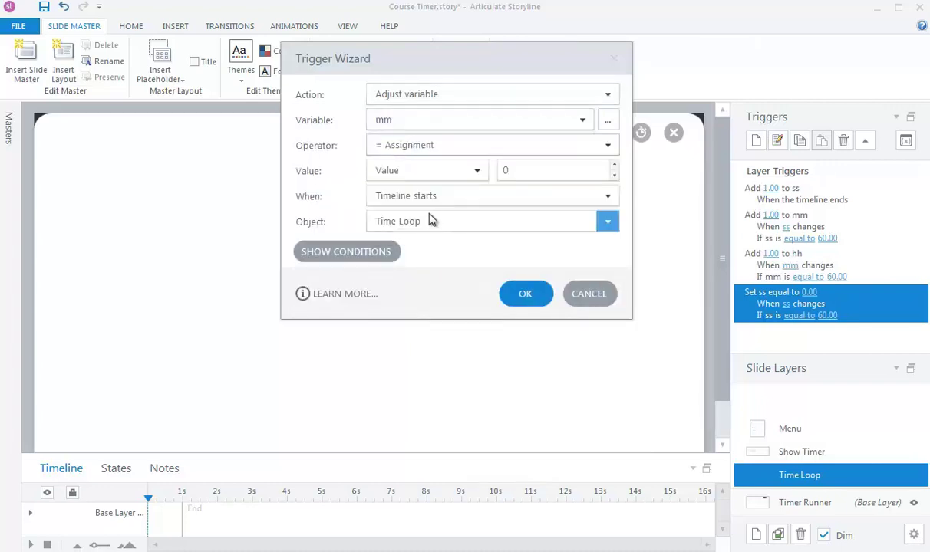
click(473, 197)
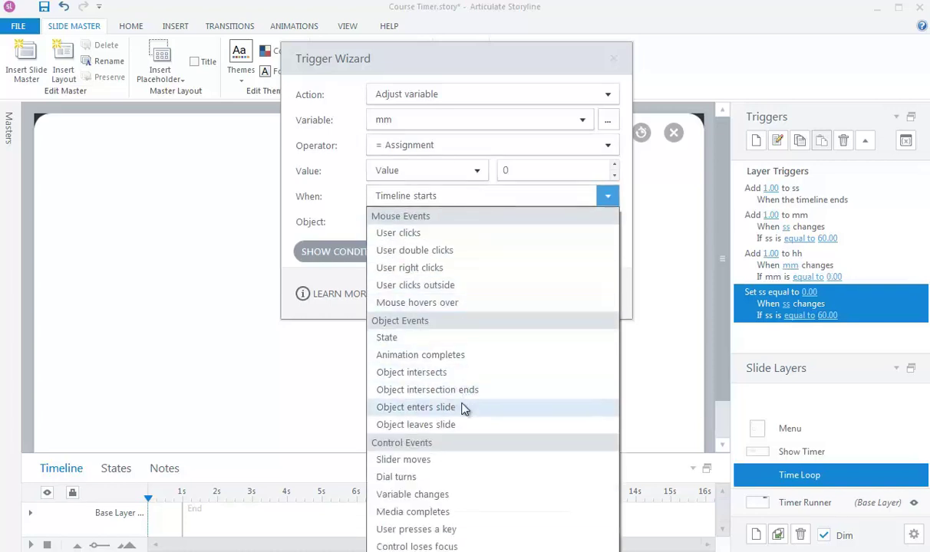
click(462, 502)
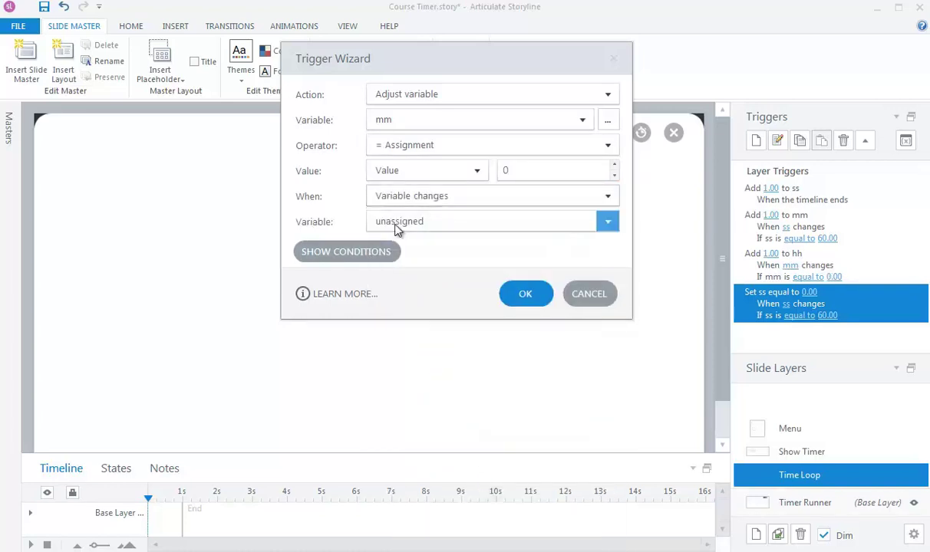
click(399, 224)
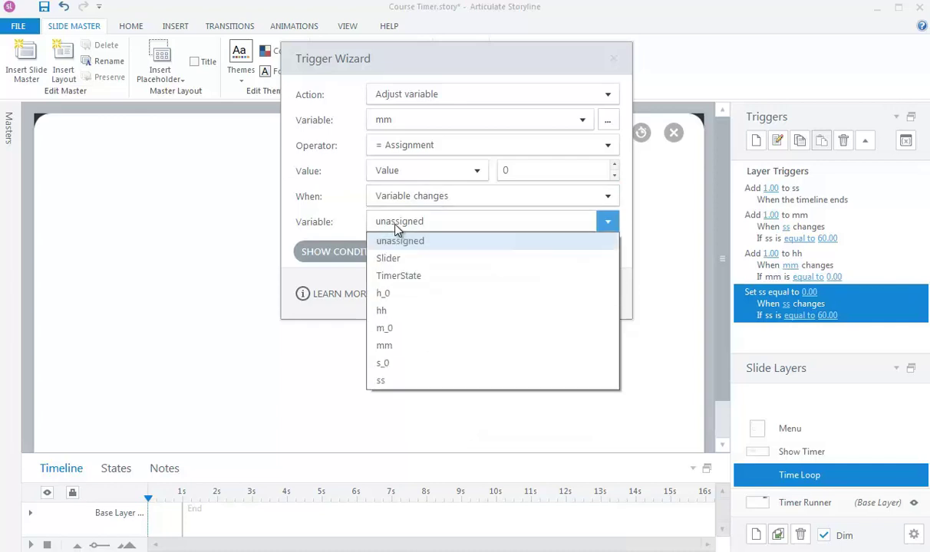
click(413, 345)
- Add the condition that mm is equal to 60 to the mm reset trigger and save the trigger
click(364, 264)
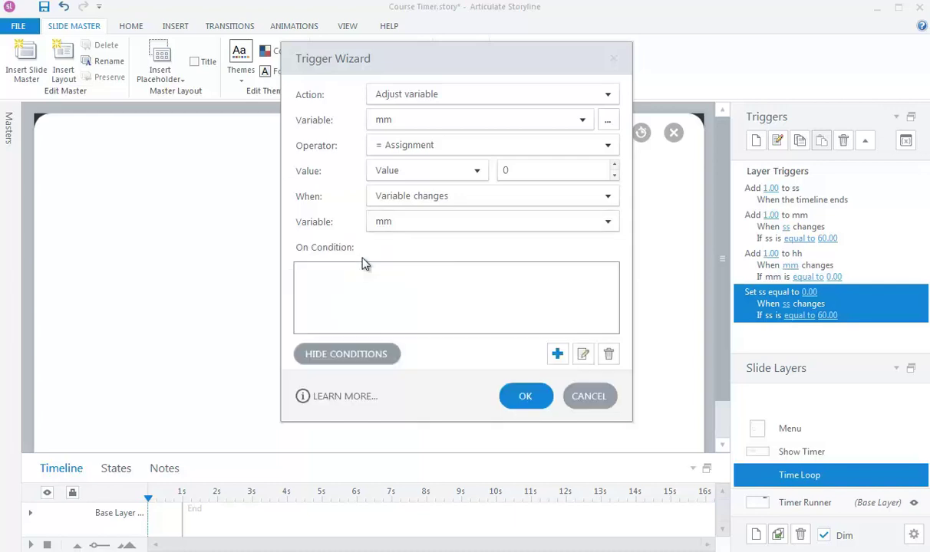
click(557, 355)
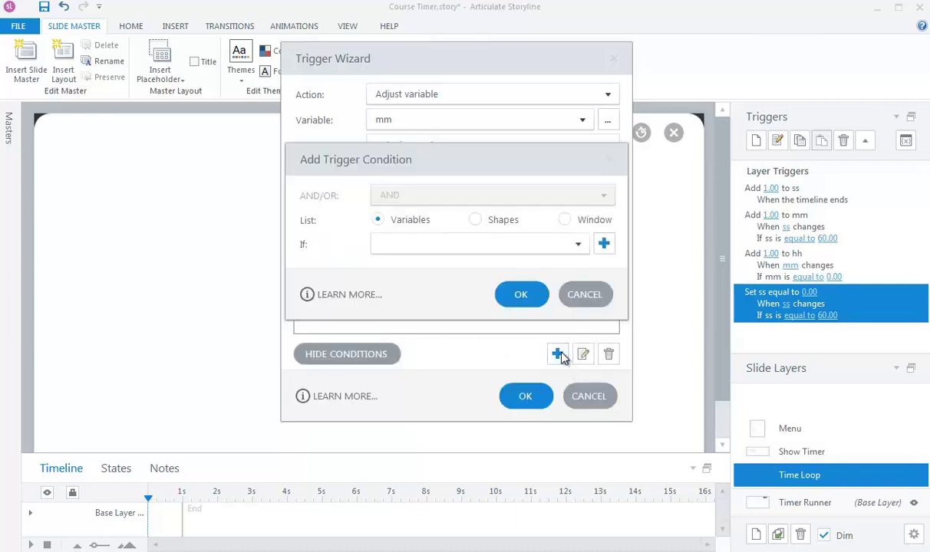
click(485, 244)
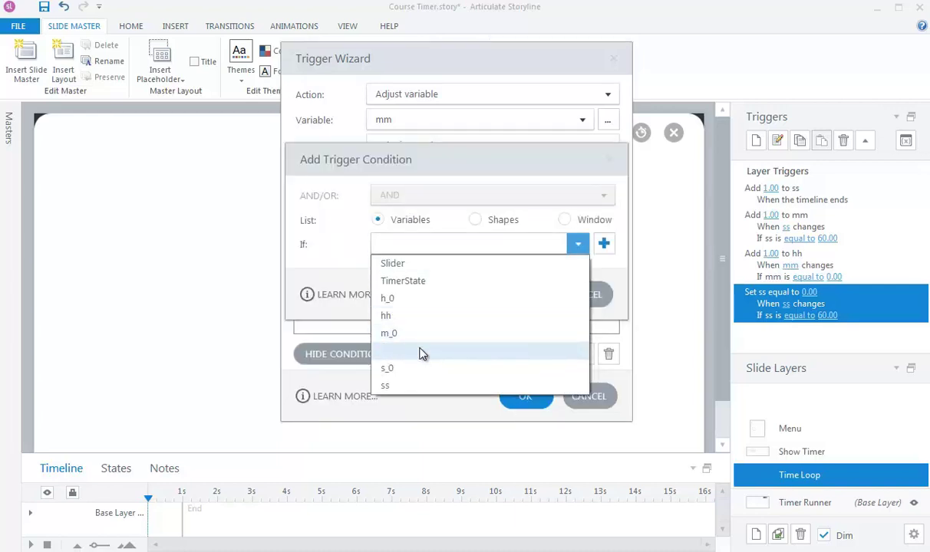
click(421, 353)
click(434, 272)
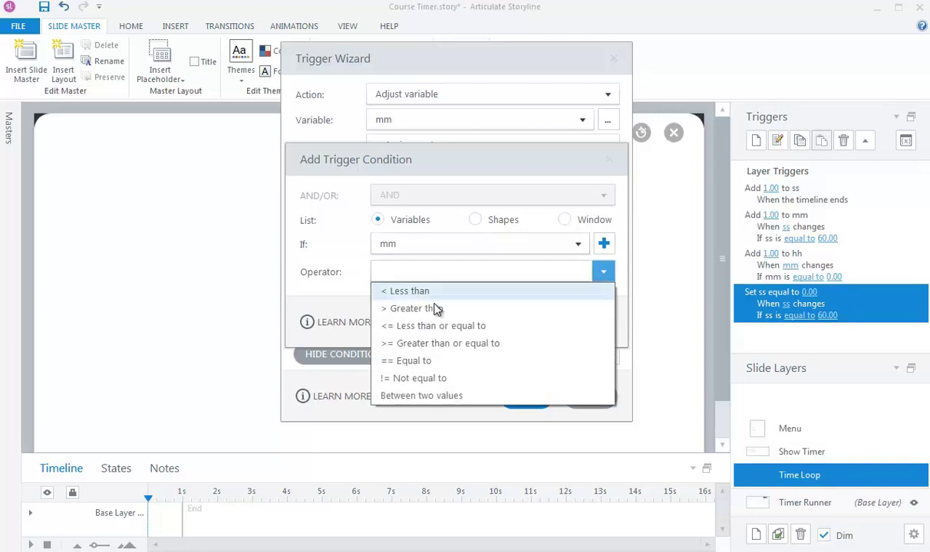
click(426, 367)
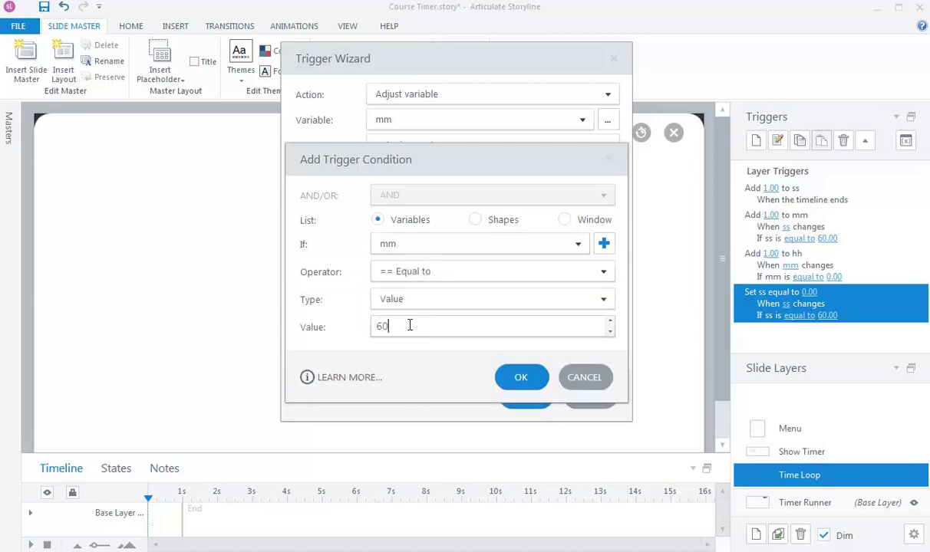
click(524, 385)
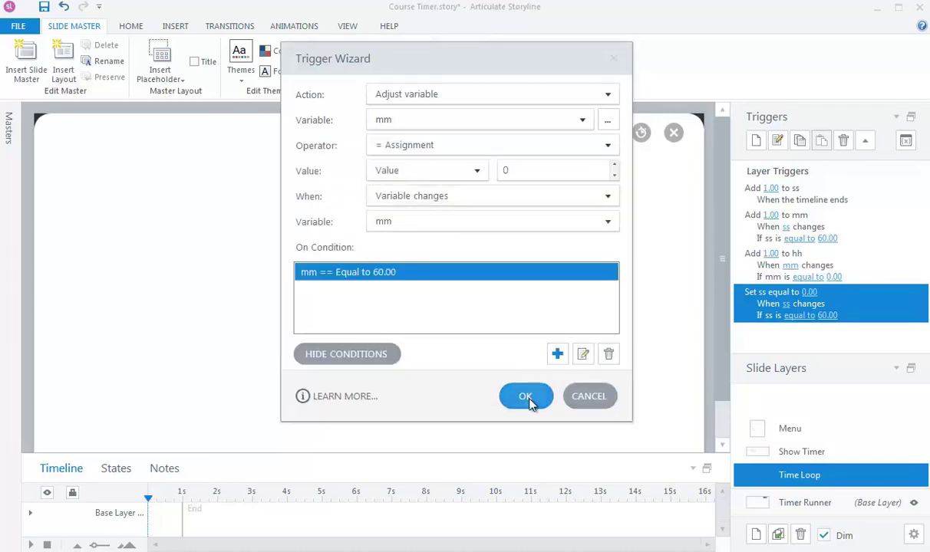
click(531, 403)
- Create a Time Loop layer trigger that hides this layer when the Time Loop timeline ends
click(756, 140)
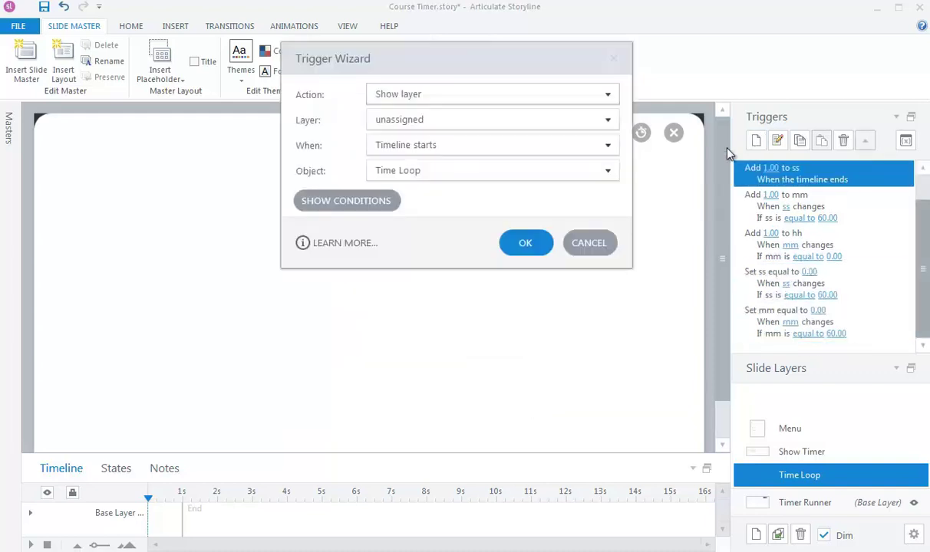
click(418, 96)
click(418, 165)
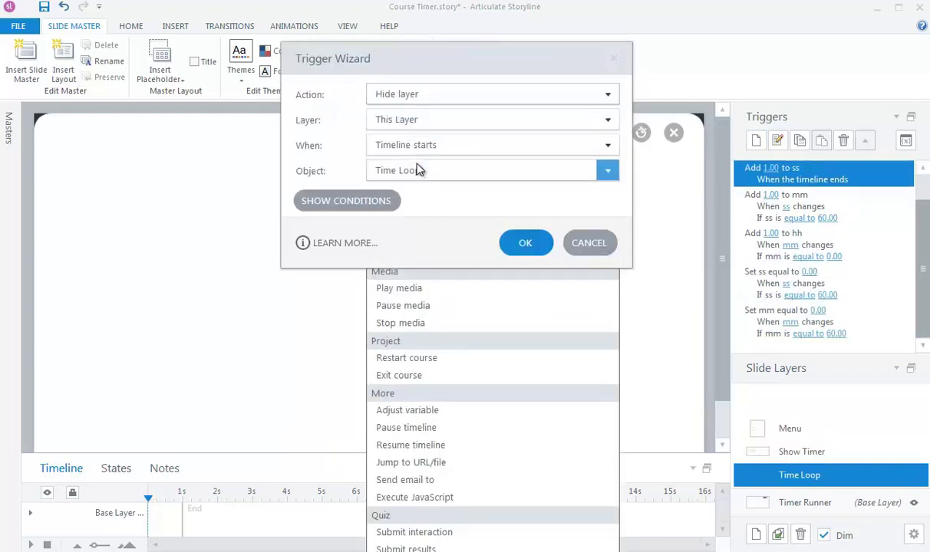
click(410, 149)
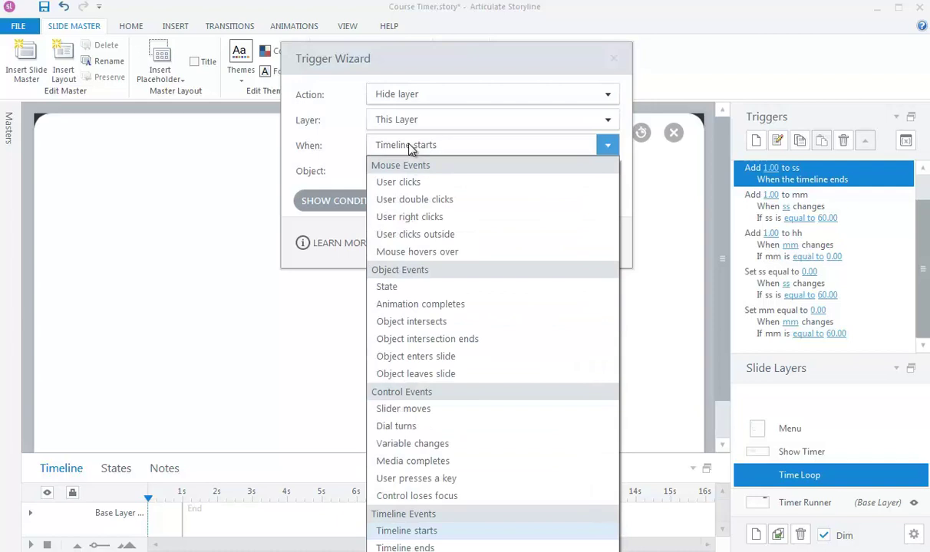
click(414, 547)
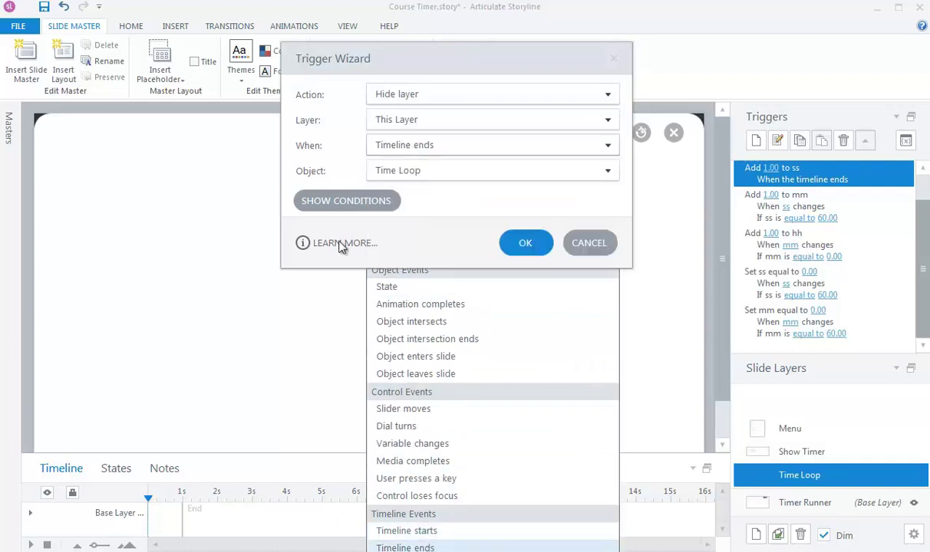
click(525, 242)
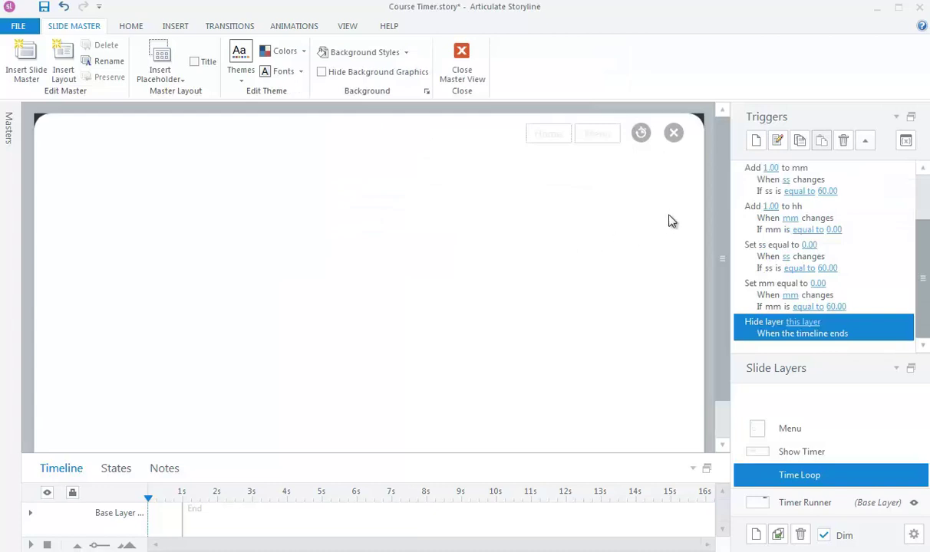
- Create a Time Loop layer trigger that shows the Time Loop layer when the Time Loop timeline ends, and enlarge the trigger list
click(756, 141)
drag(398, 68, 399, 48)
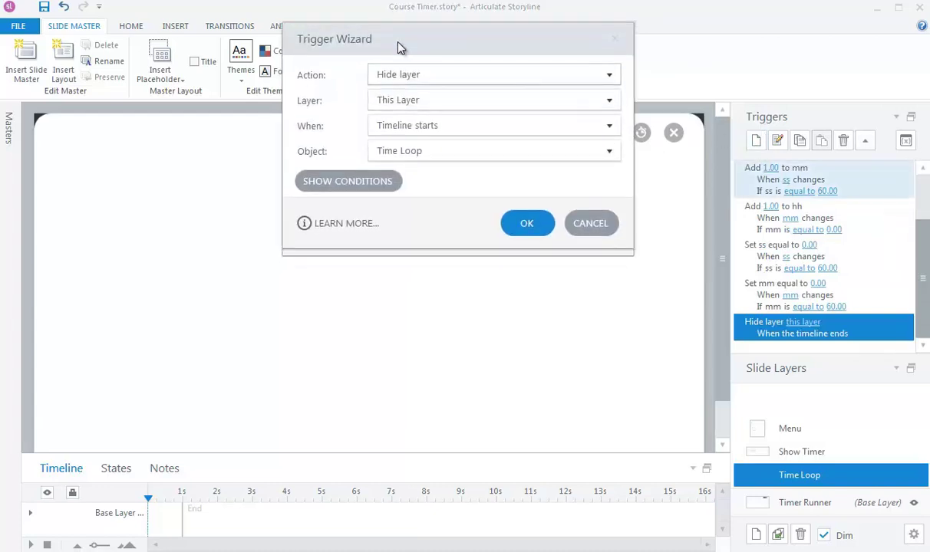
click(430, 75)
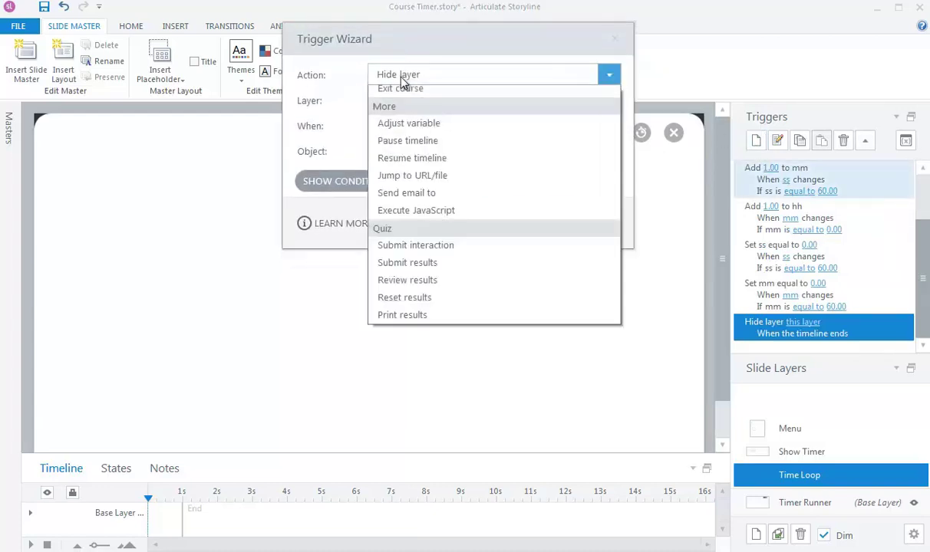
click(395, 129)
click(417, 101)
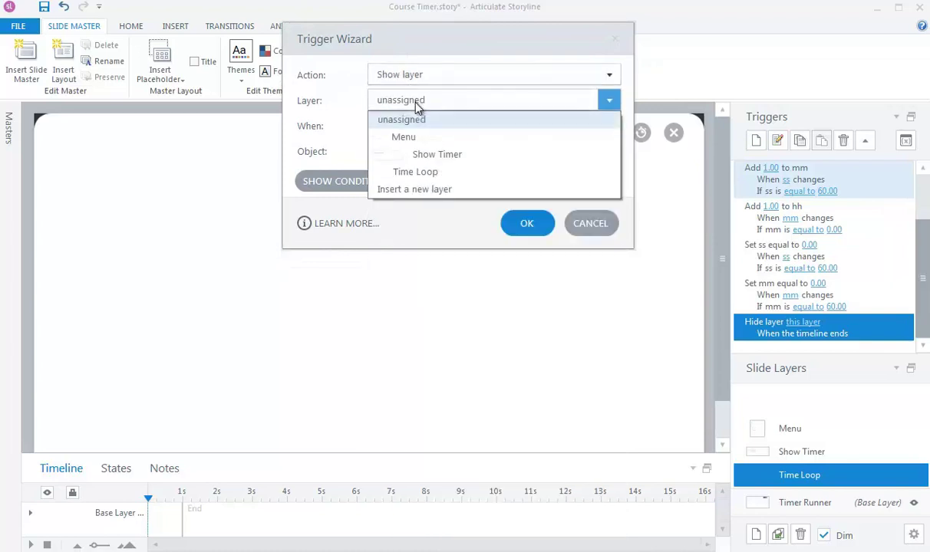
click(422, 171)
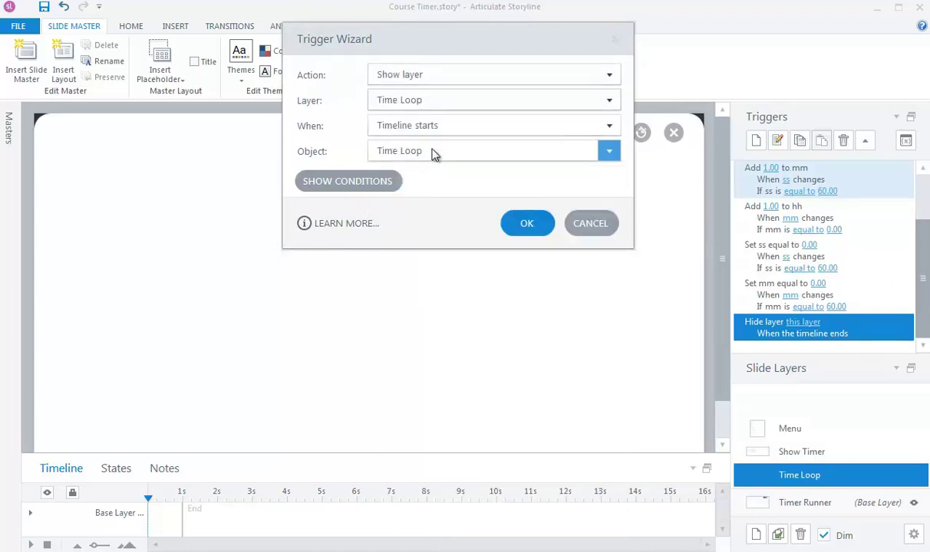
click(421, 125)
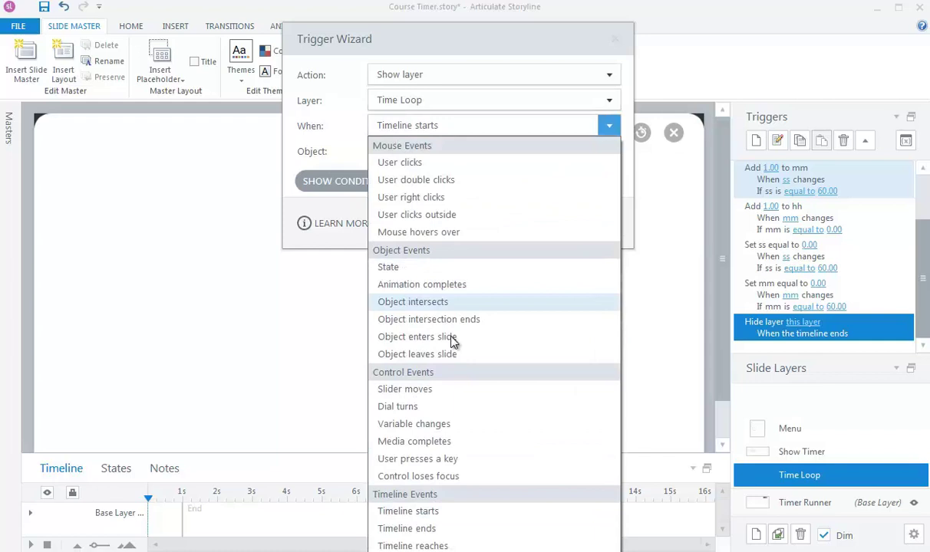
click(434, 529)
click(516, 228)
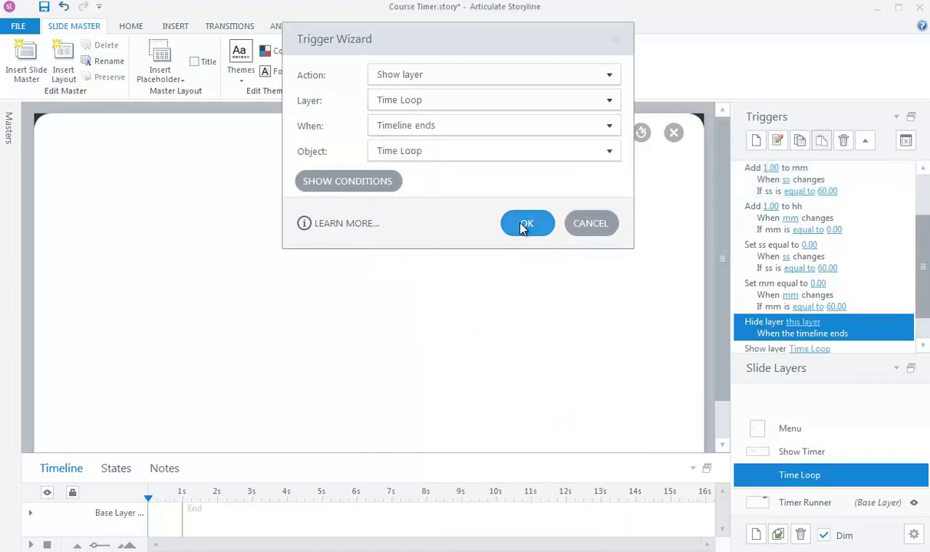
drag(873, 356, 892, 438)
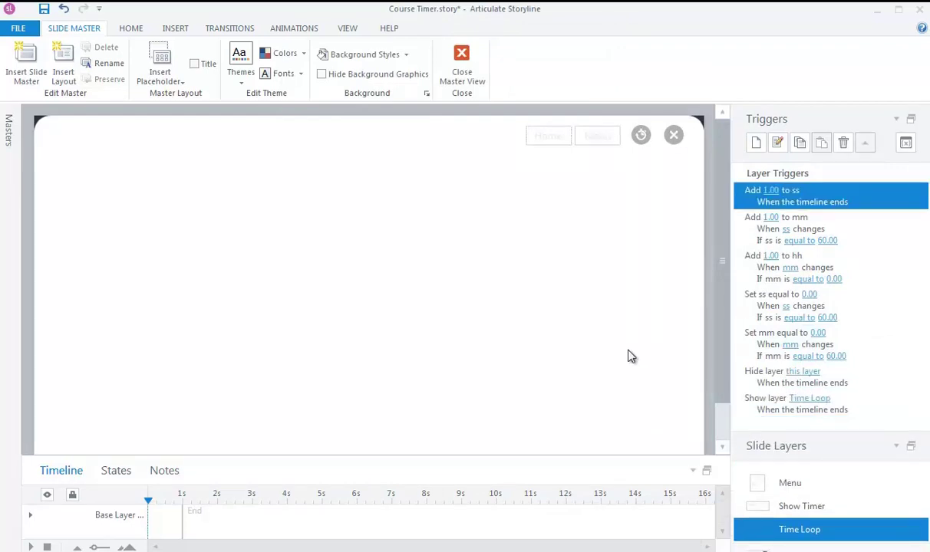
- On the Show Timer layer, draw a text box across the pop-up's empty area below the Time Elapsed heading
click(804, 512)
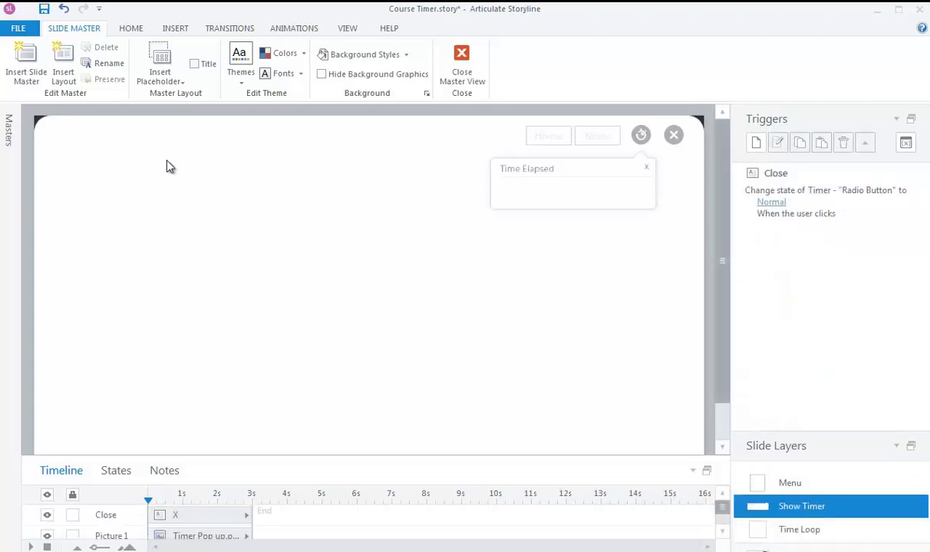
click(174, 29)
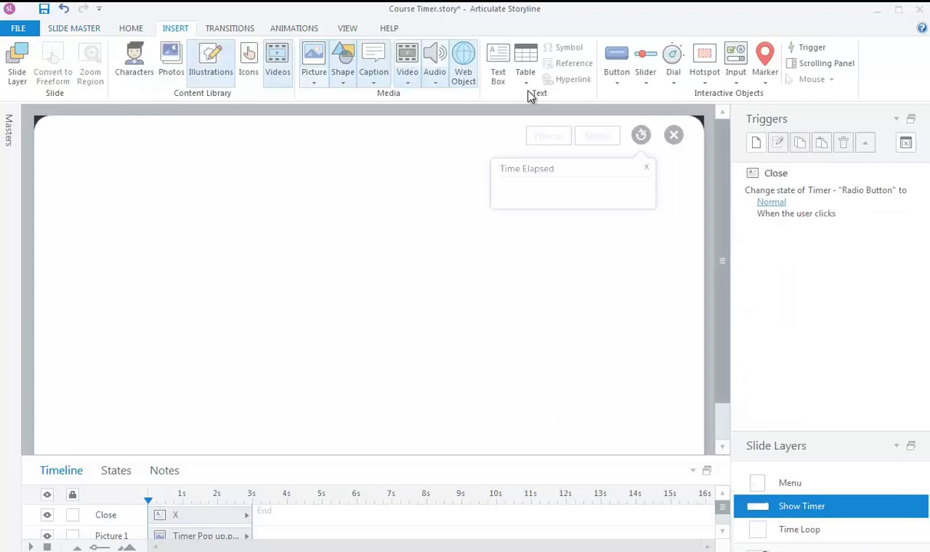
click(496, 68)
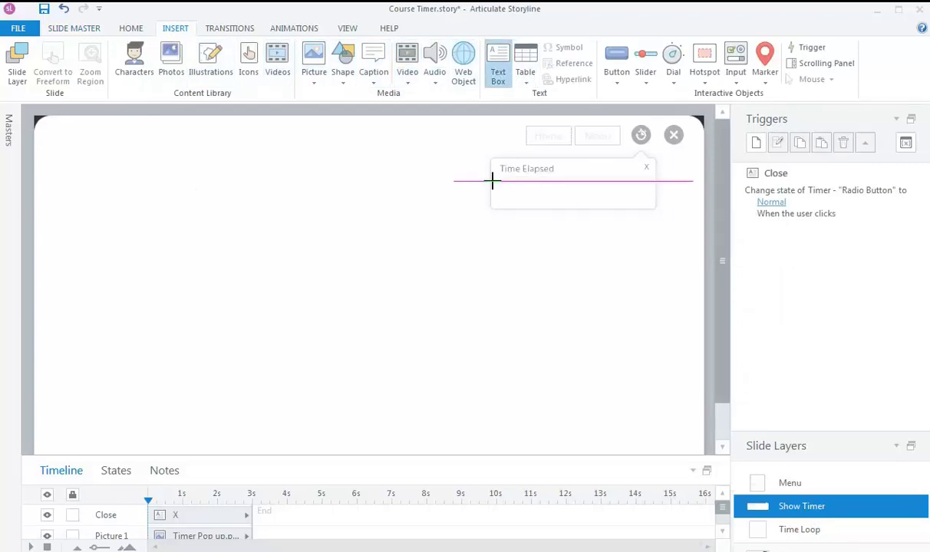
drag(493, 182, 655, 207)
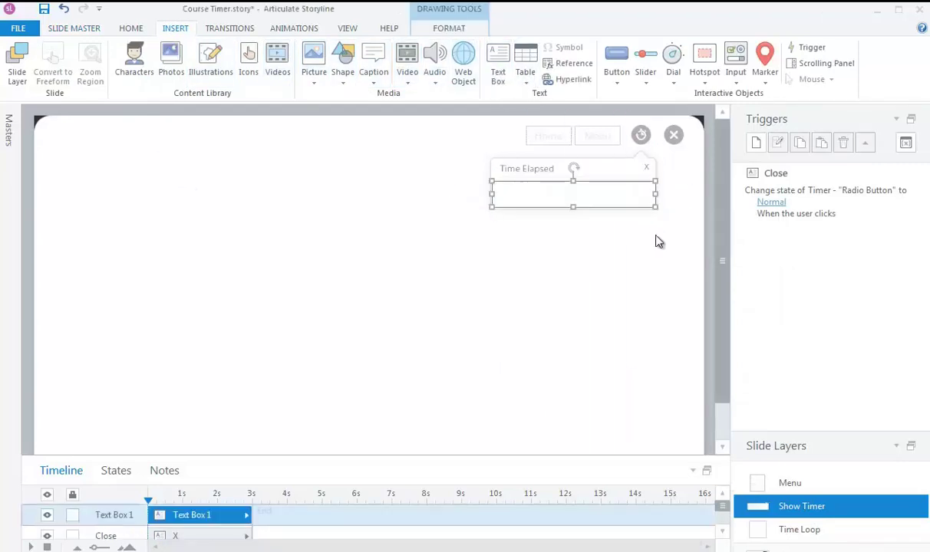
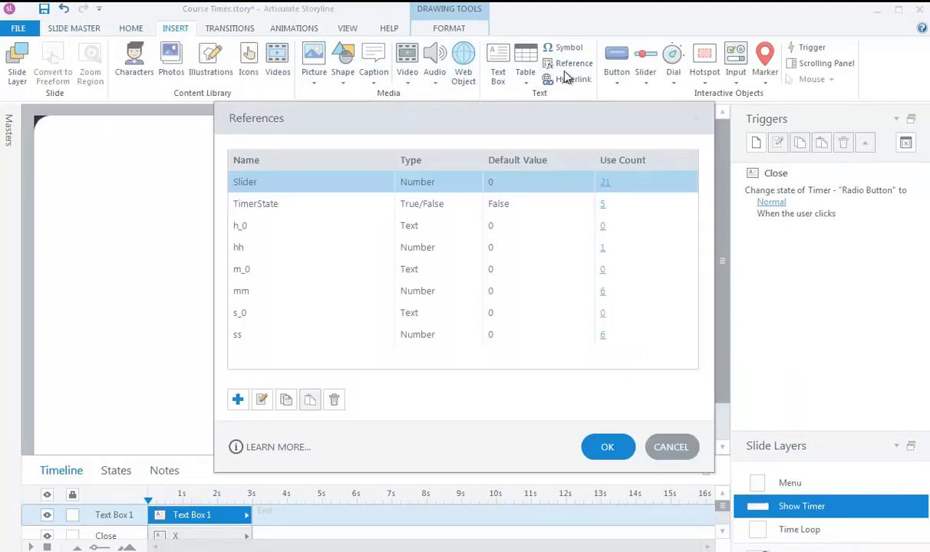
- Fill the text box with references to variables hh, mm and ss, separated by colons, as %hh%:%mm%:%ss%
click(234, 249)
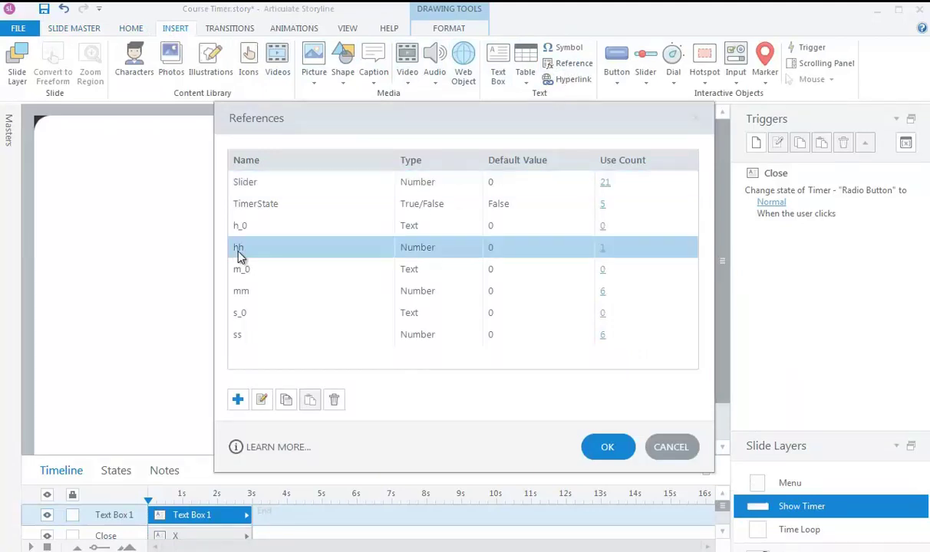
click(607, 451)
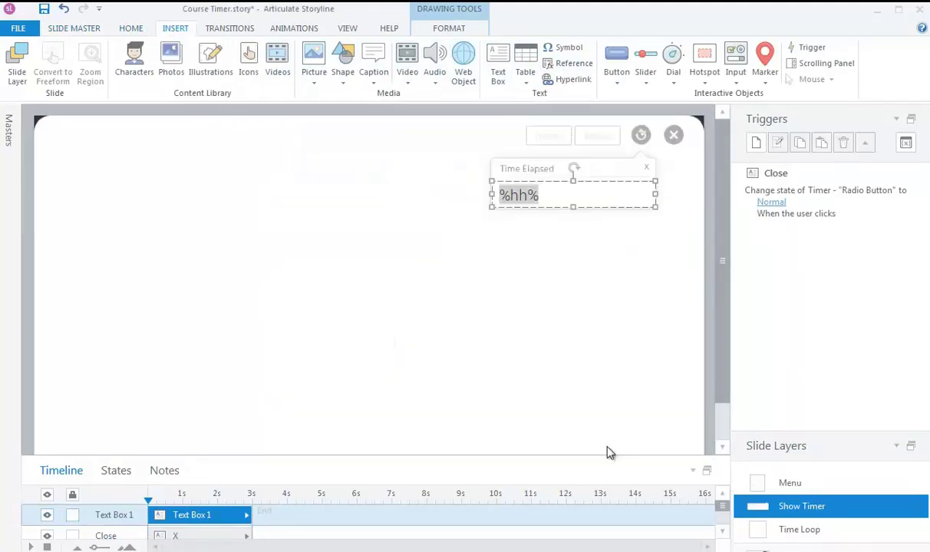
click(563, 193)
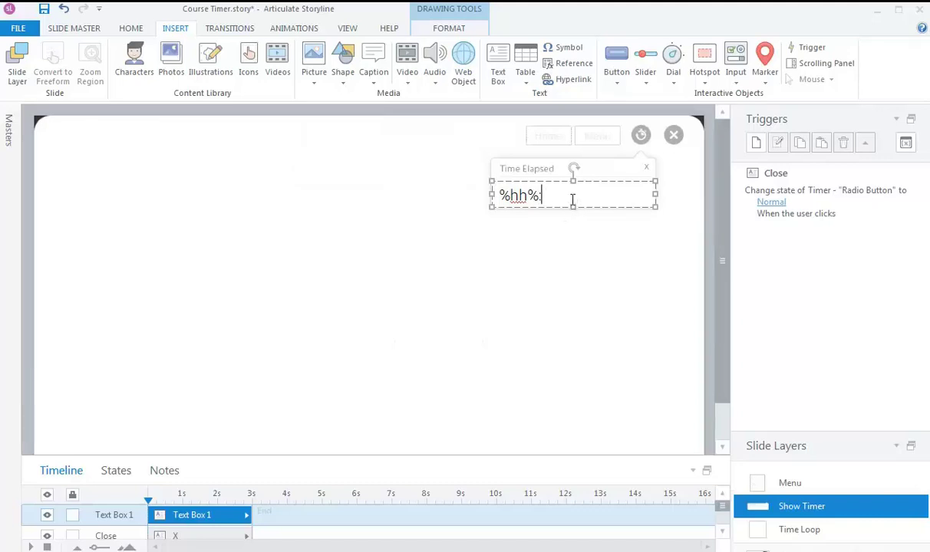
click(568, 64)
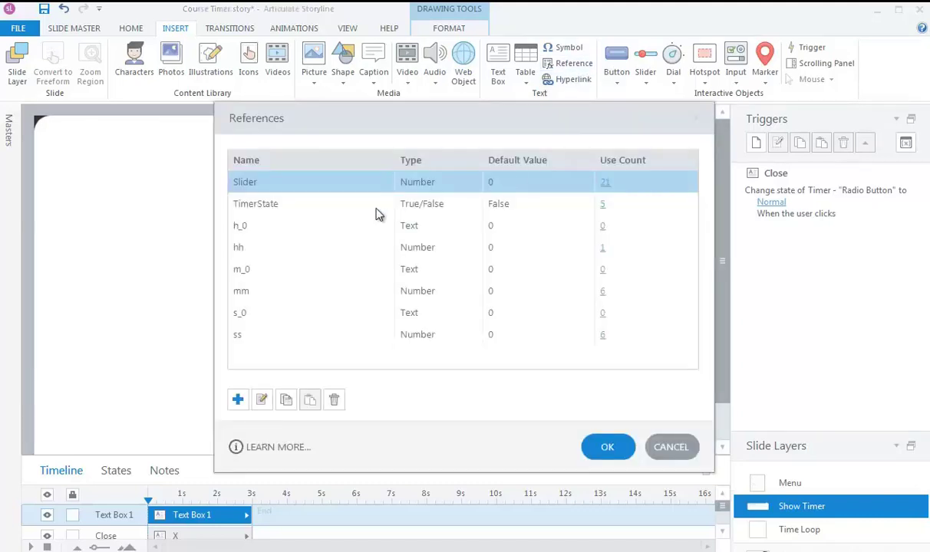
click(241, 292)
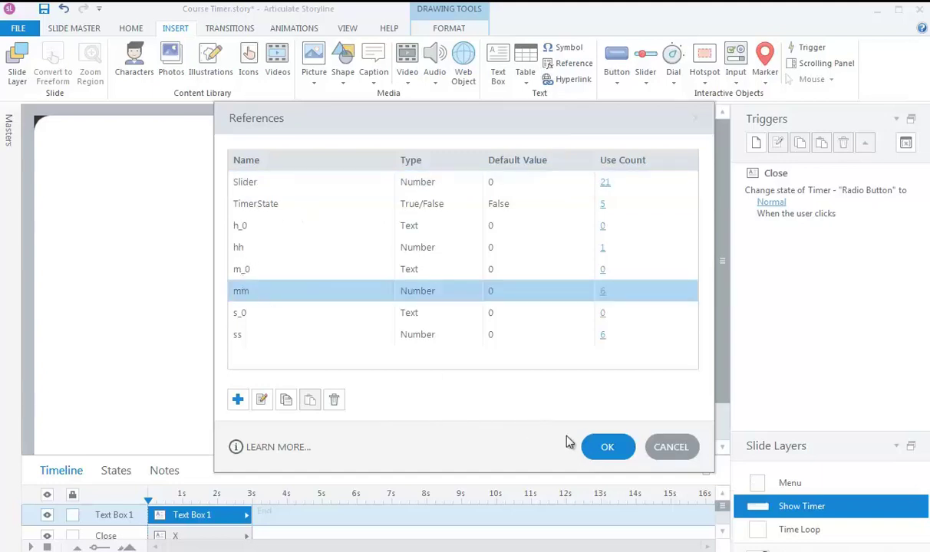
click(604, 445)
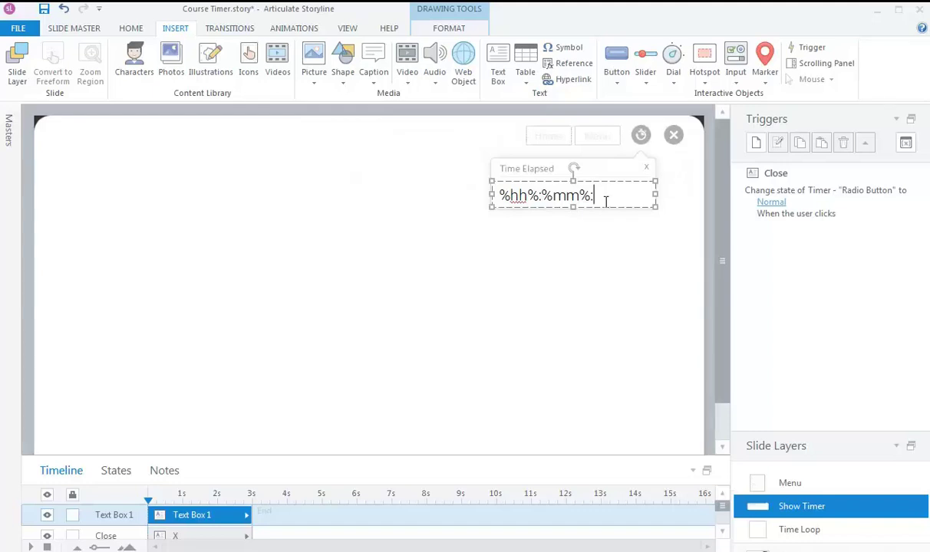
click(560, 64)
click(245, 337)
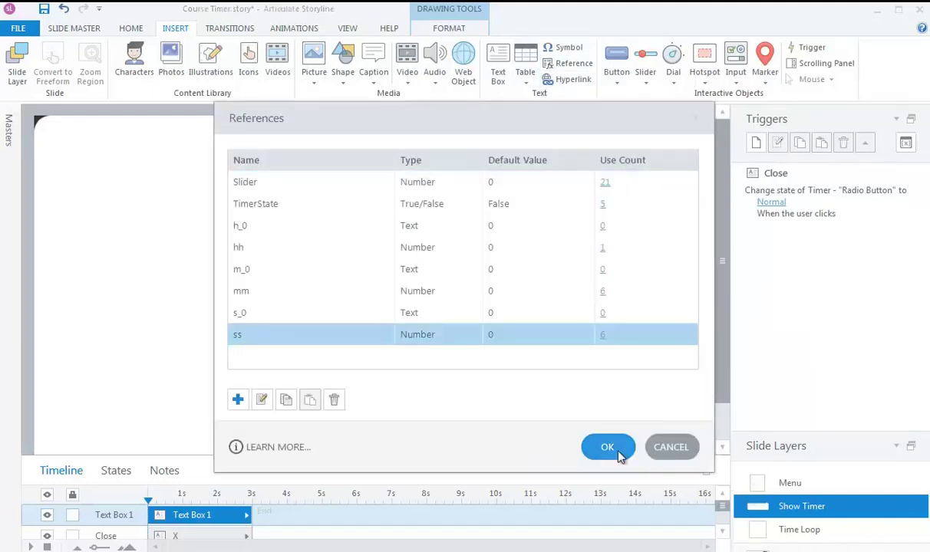
click(610, 447)
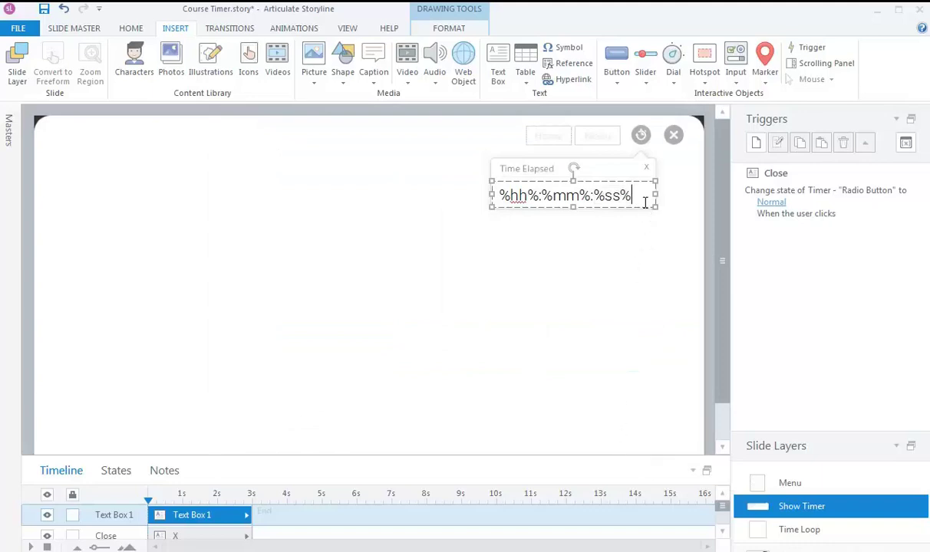
click(666, 239)
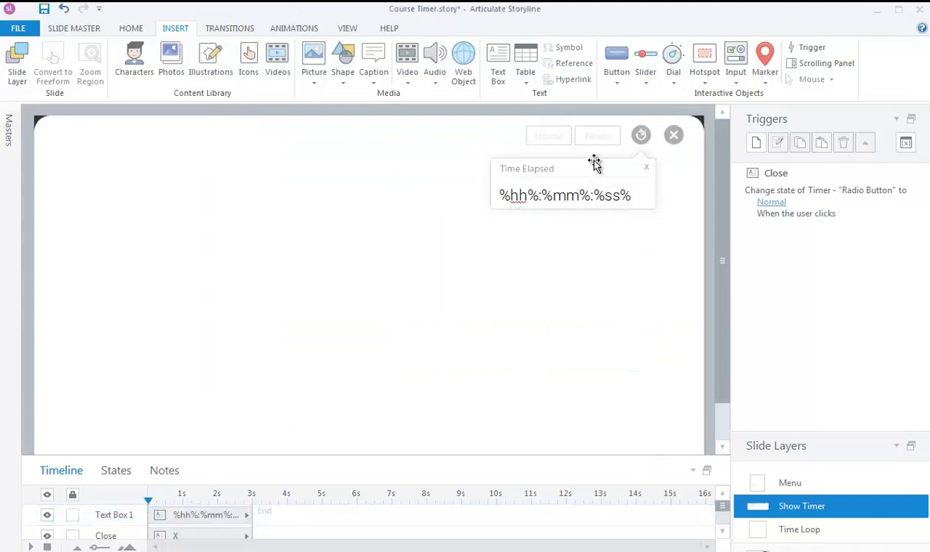
- Centre the variable reference text horizontally within its text box
click(614, 190)
click(653, 180)
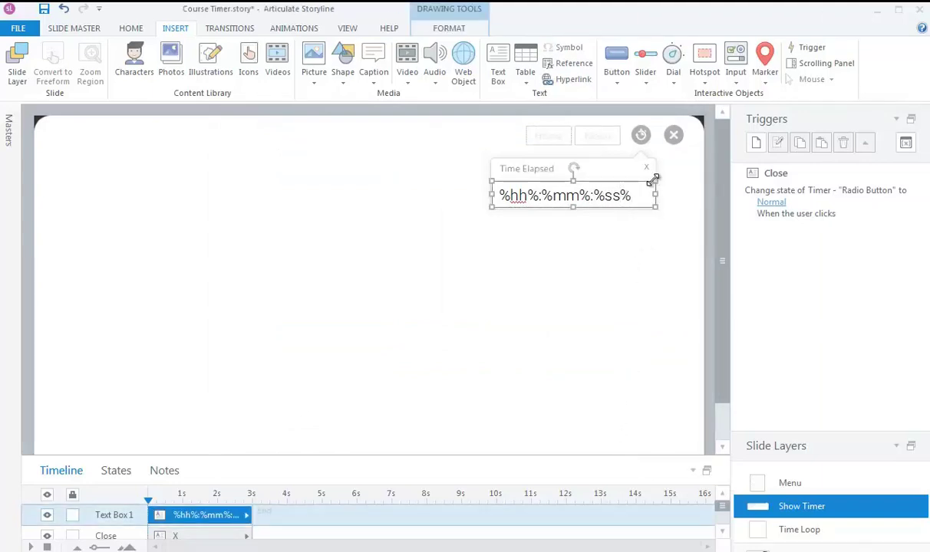
click(556, 259)
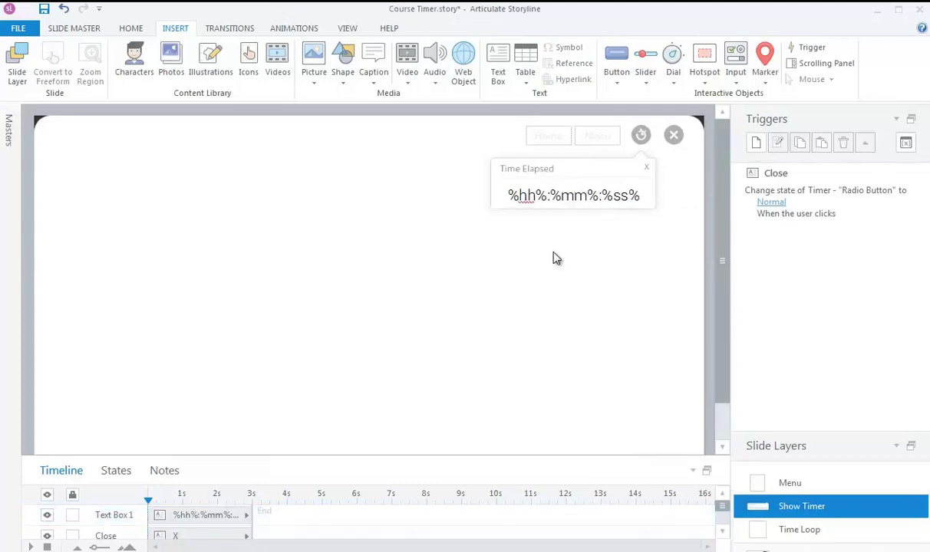
- Insert a reference to variable h_0 directly before %hh% in the timer text, without a space between them
click(510, 195)
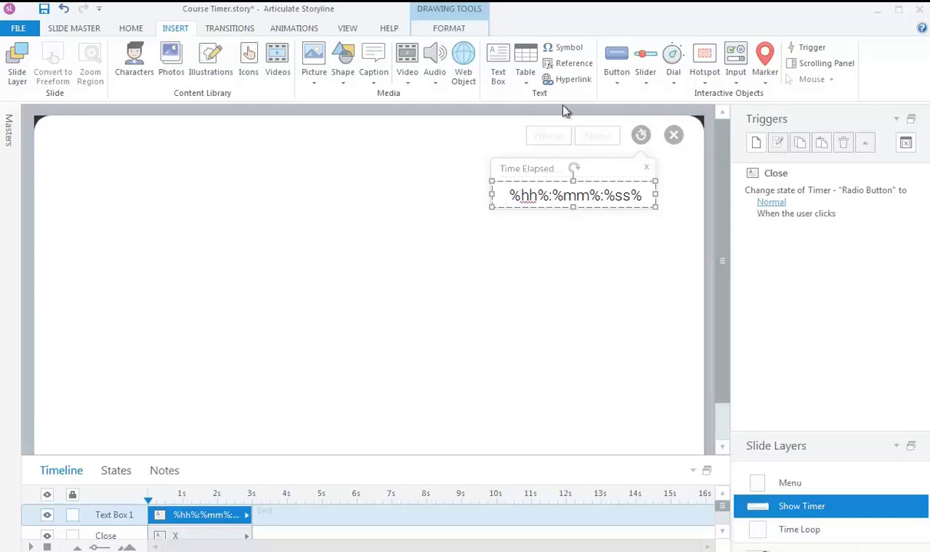
click(570, 63)
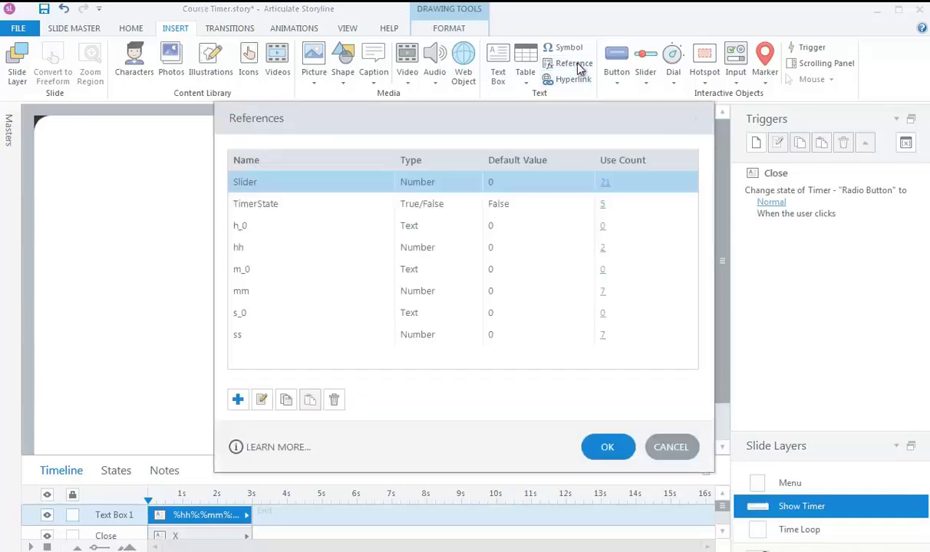
click(242, 224)
click(606, 447)
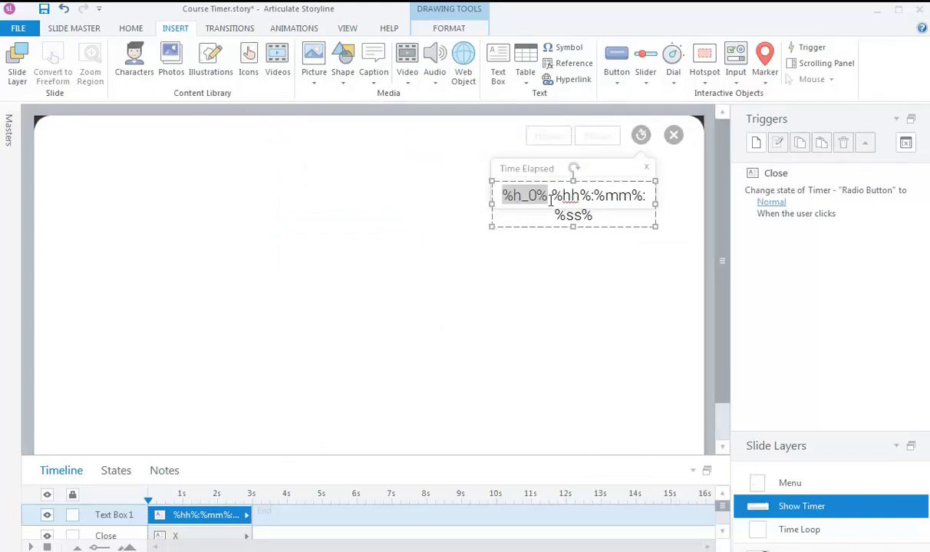
- Insert a reference to variable m_0 directly before %mm% in the timer text
click(594, 216)
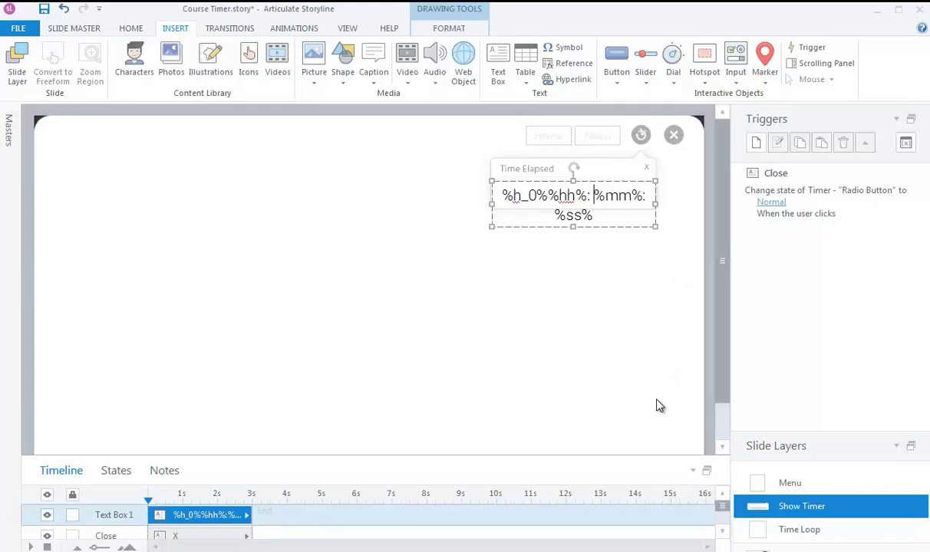
click(571, 64)
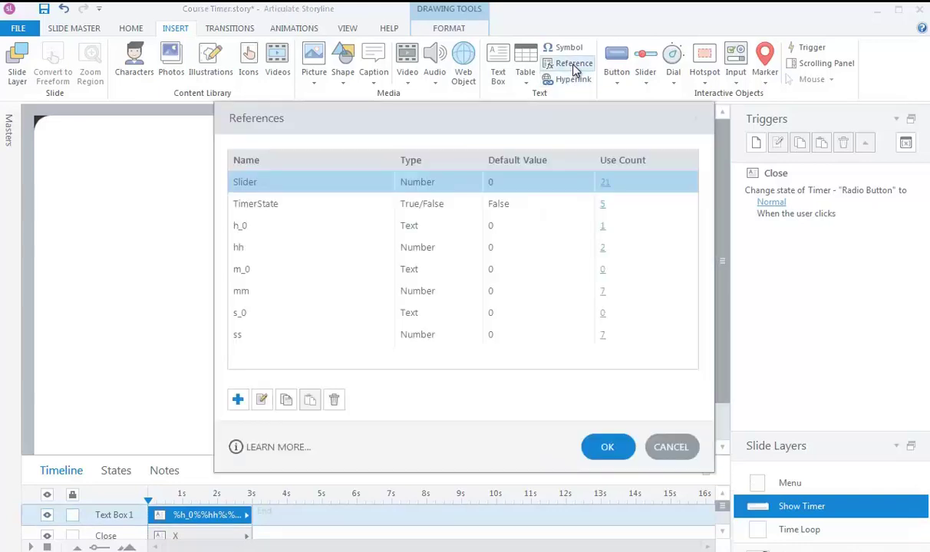
click(239, 269)
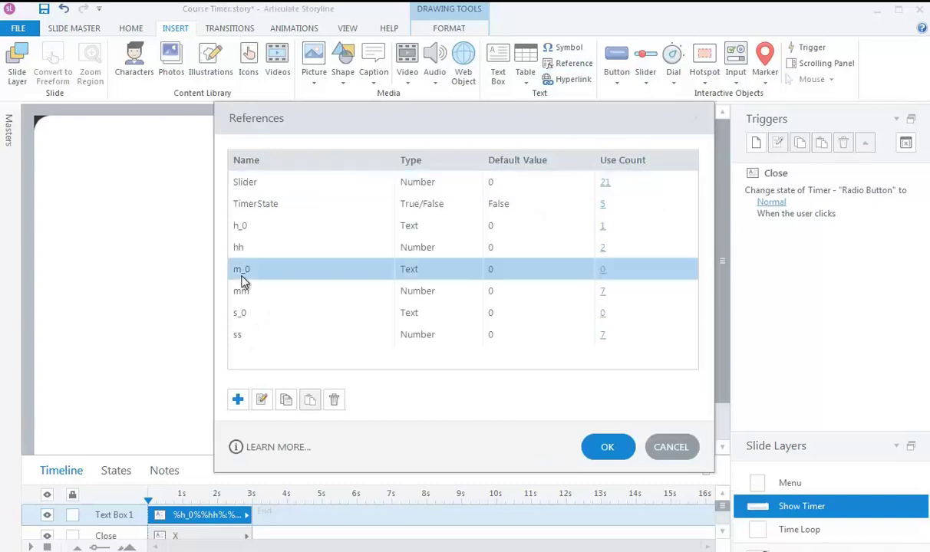
click(614, 451)
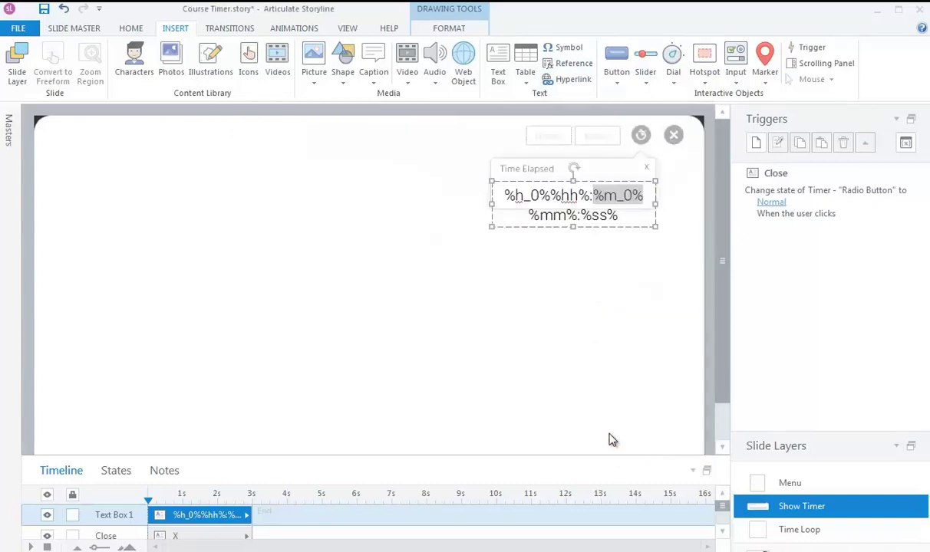
click(558, 279)
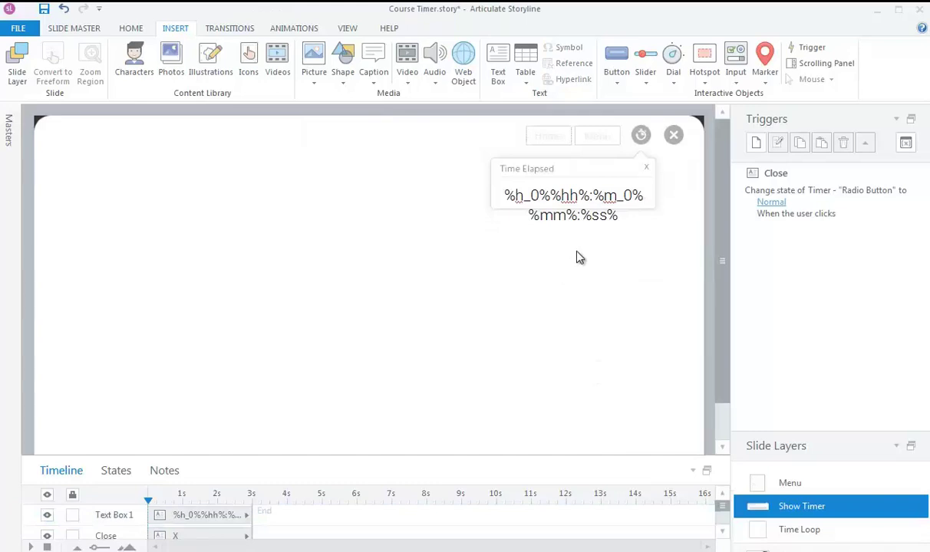
- Insert a reference to variable s_0 before %ss% in the timer text and remove the space between them
click(583, 215)
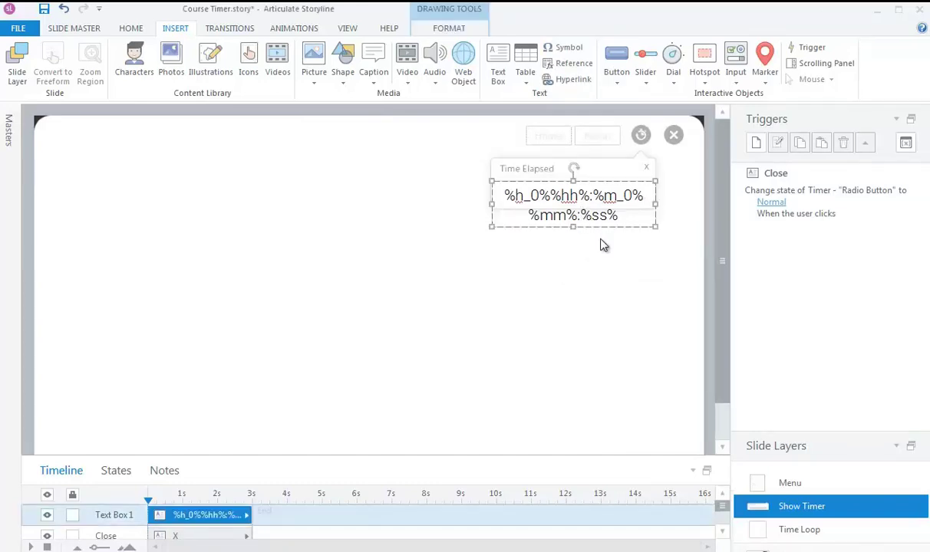
click(561, 63)
click(239, 313)
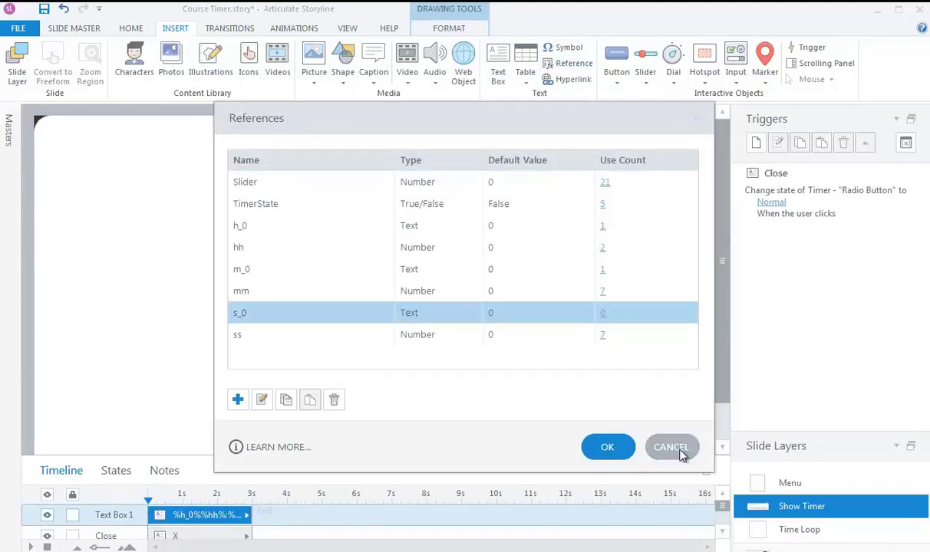
click(607, 446)
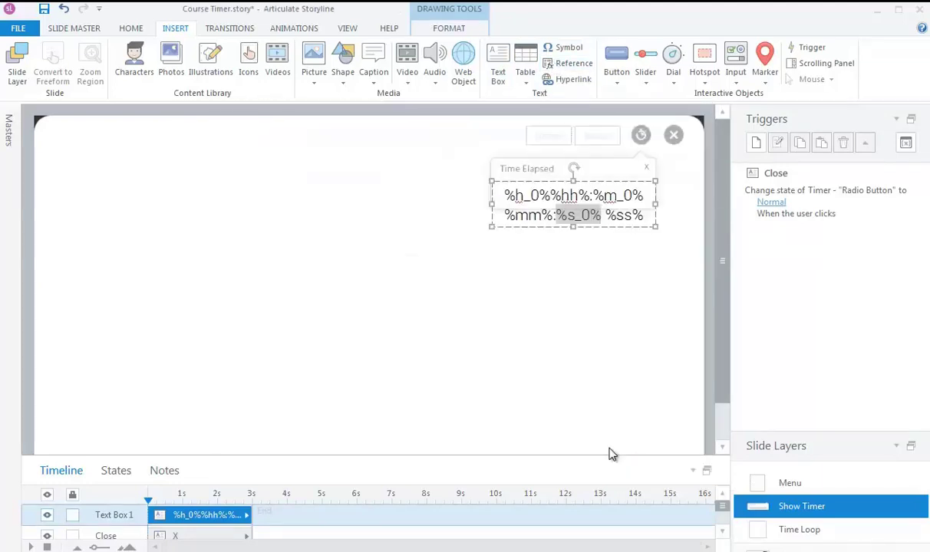
click(603, 223)
key(Delete)
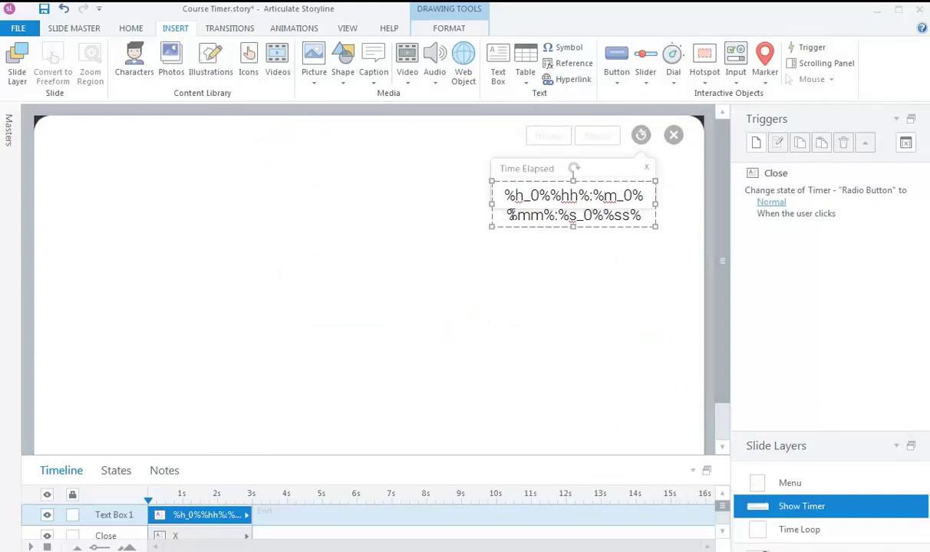
- Widen the timer text box on both sides to fit one line and remove the space between %m_0% and %mm%
drag(655, 225, 710, 224)
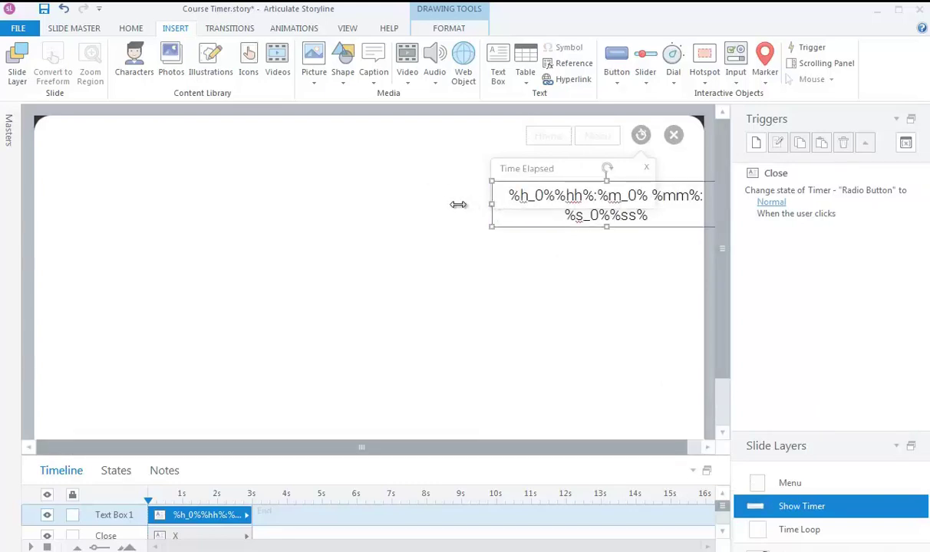
drag(458, 204, 394, 211)
click(561, 195)
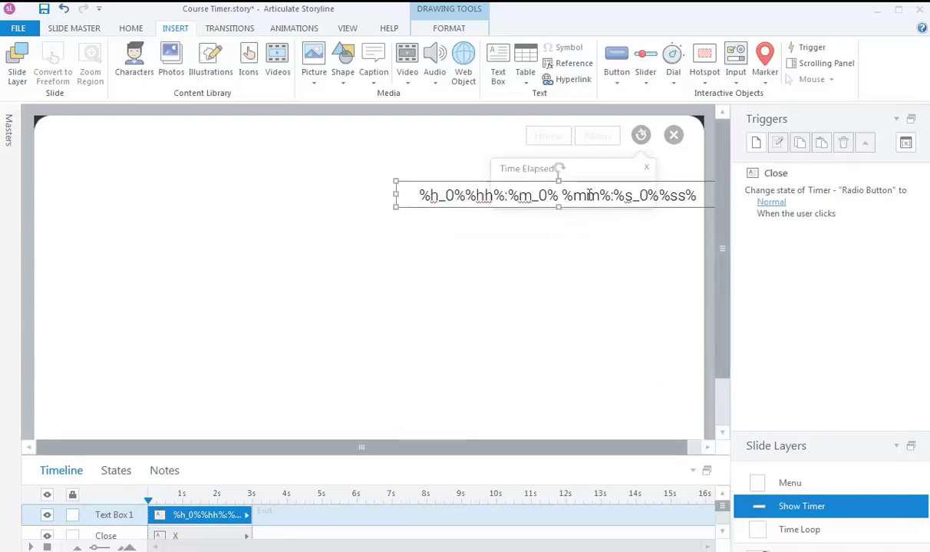
key(BackSpace)
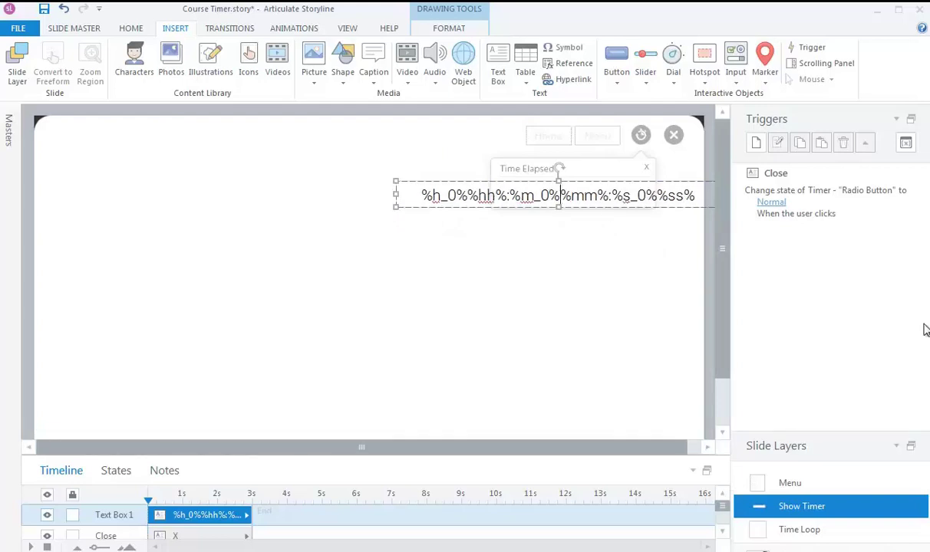
click(629, 274)
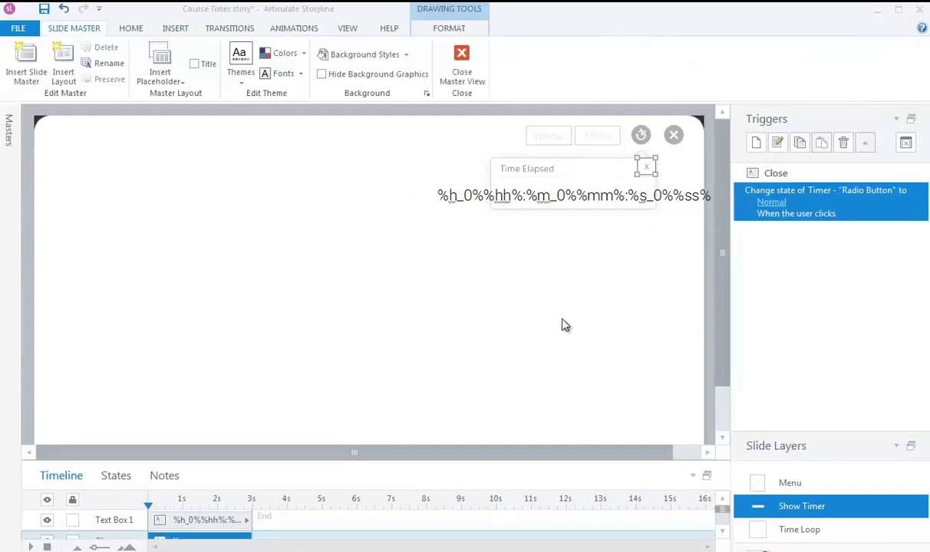
- On the Time Loop layer, create a trigger that adjusts variable s_0 to a blank value when variable ss changes
click(820, 533)
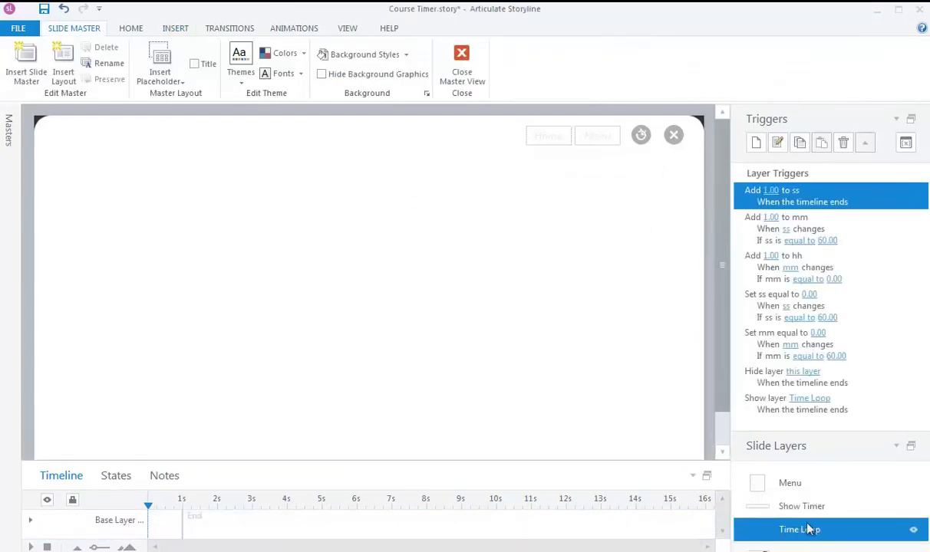
click(755, 145)
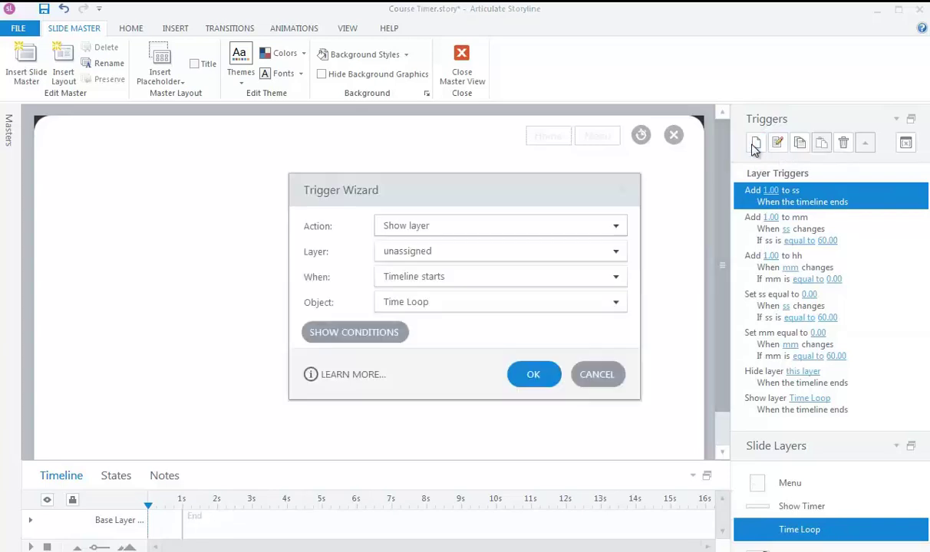
click(501, 234)
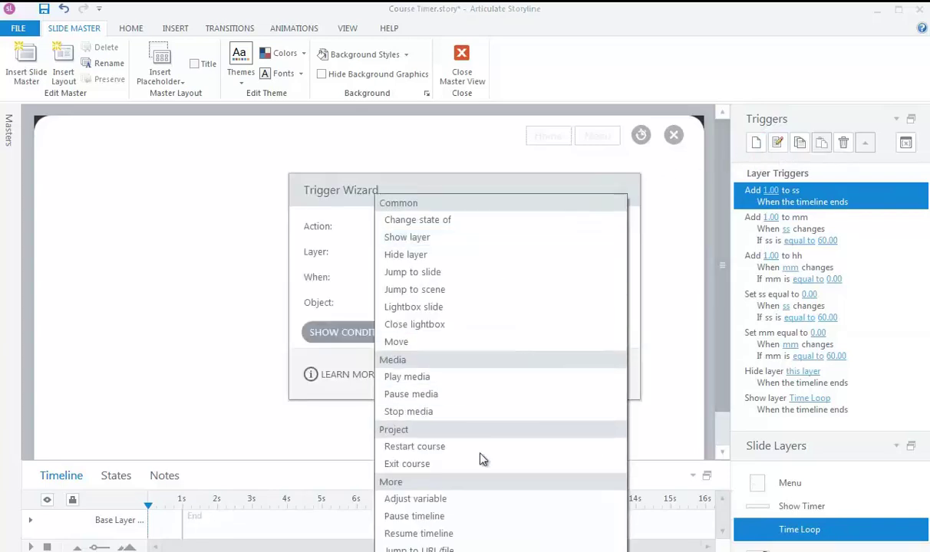
click(442, 499)
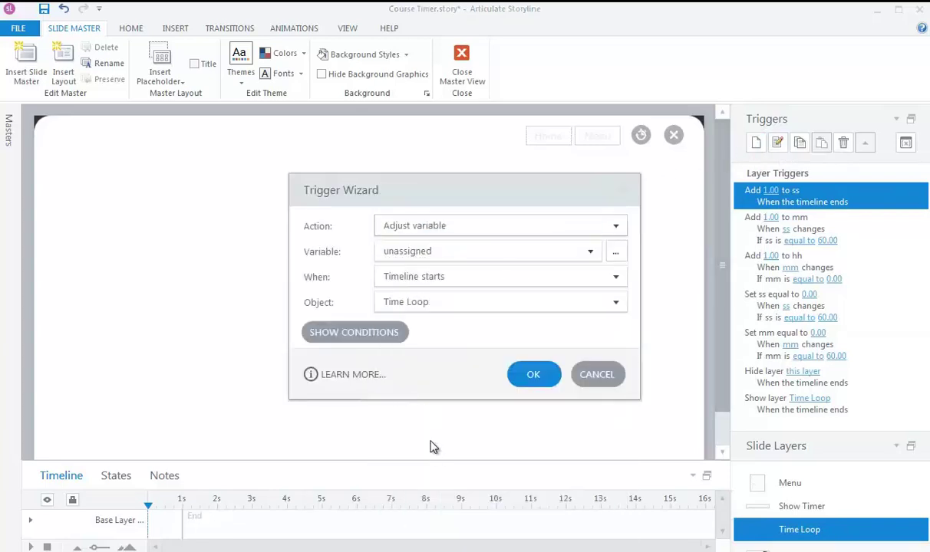
click(441, 255)
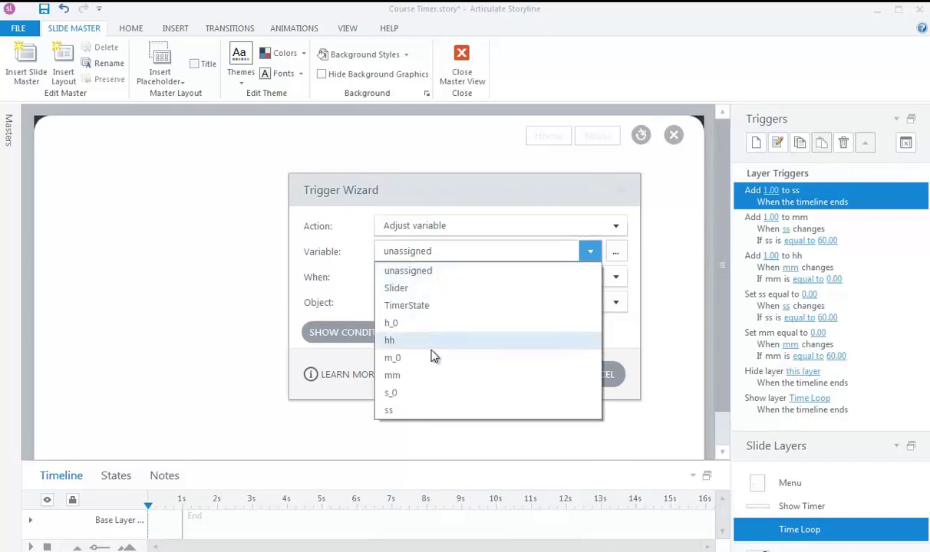
click(419, 394)
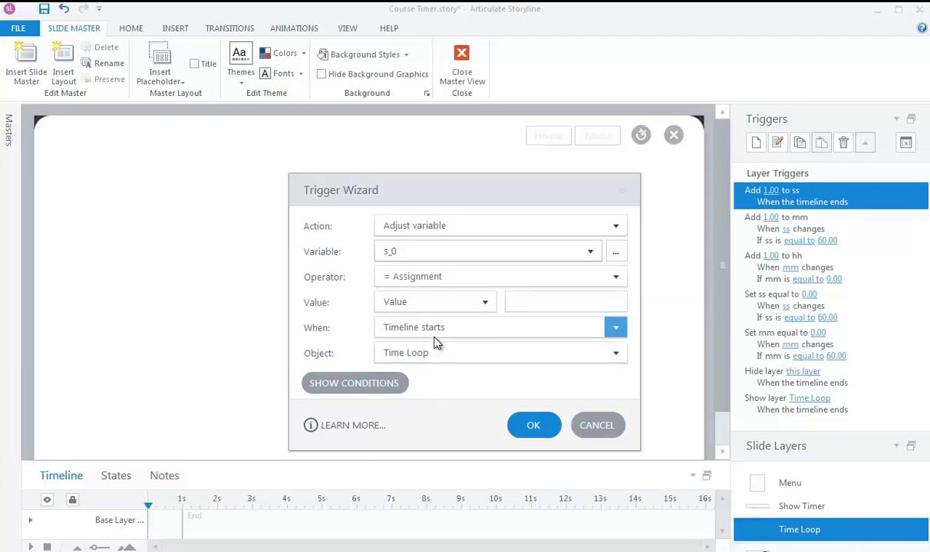
click(414, 324)
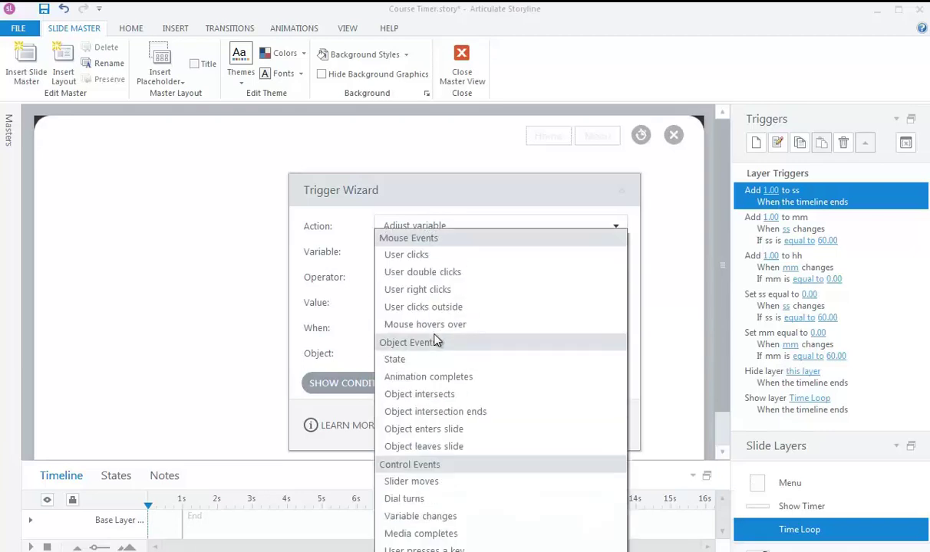
click(419, 516)
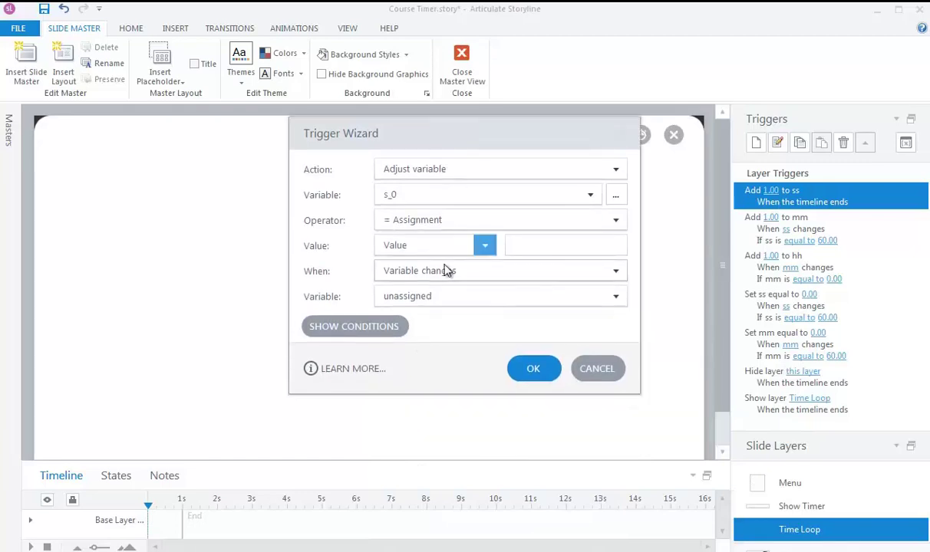
click(443, 298)
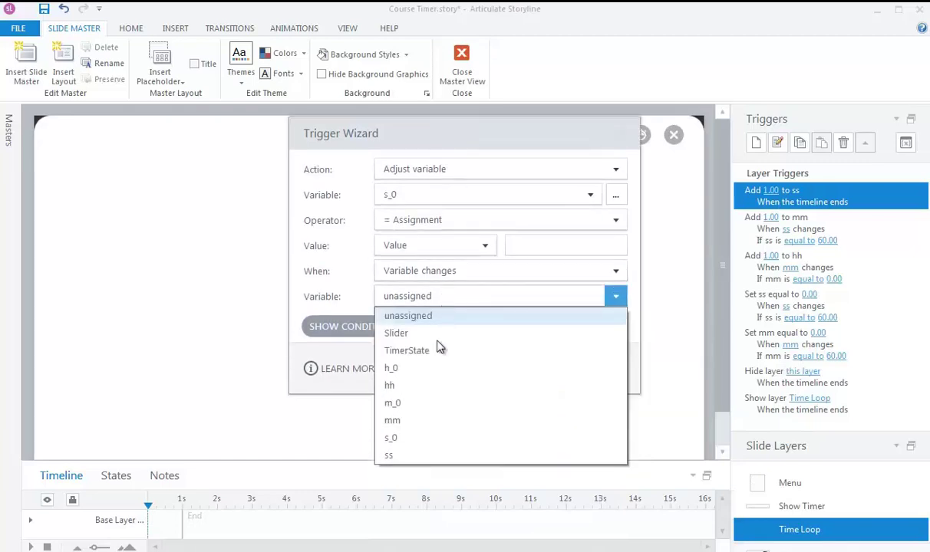
click(404, 457)
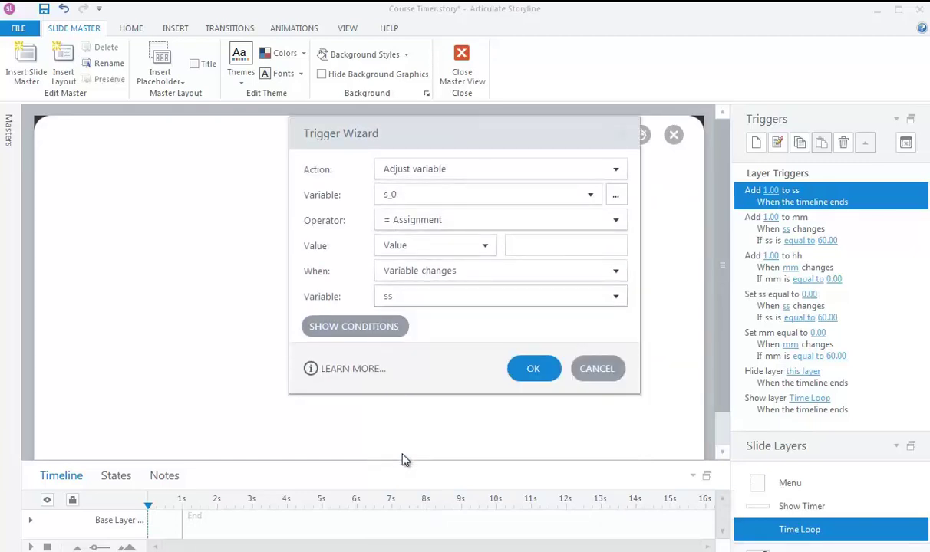
- Add the condition that ss is greater than 9 to the s_0 trigger and save the trigger
click(375, 328)
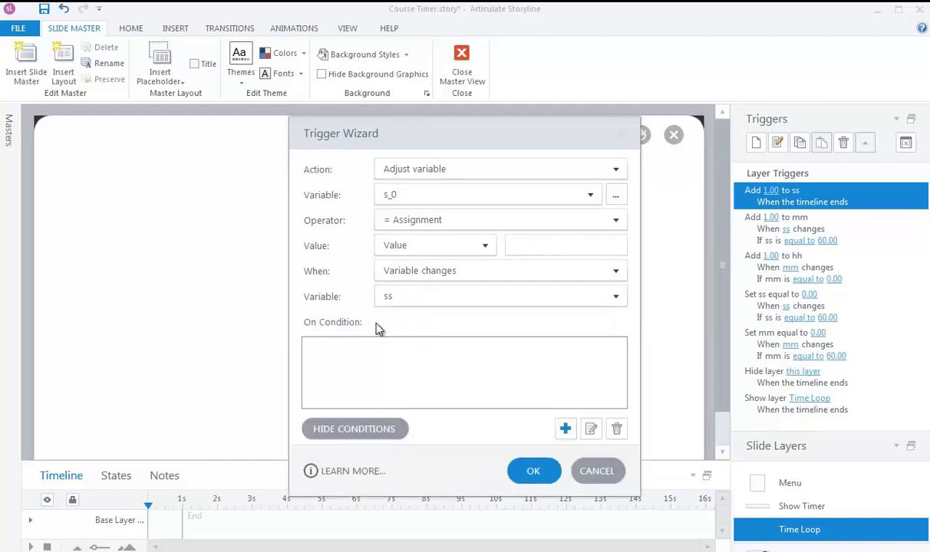
click(566, 428)
click(491, 318)
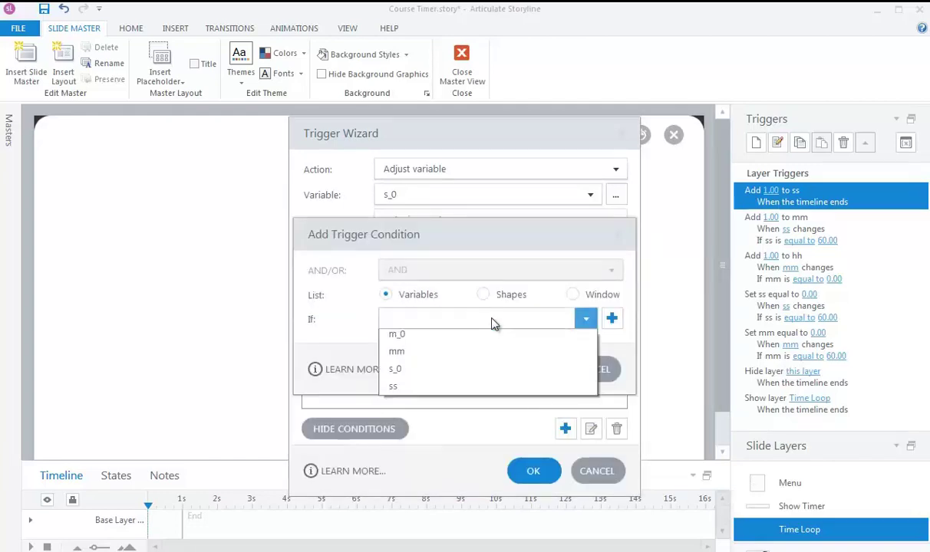
click(415, 461)
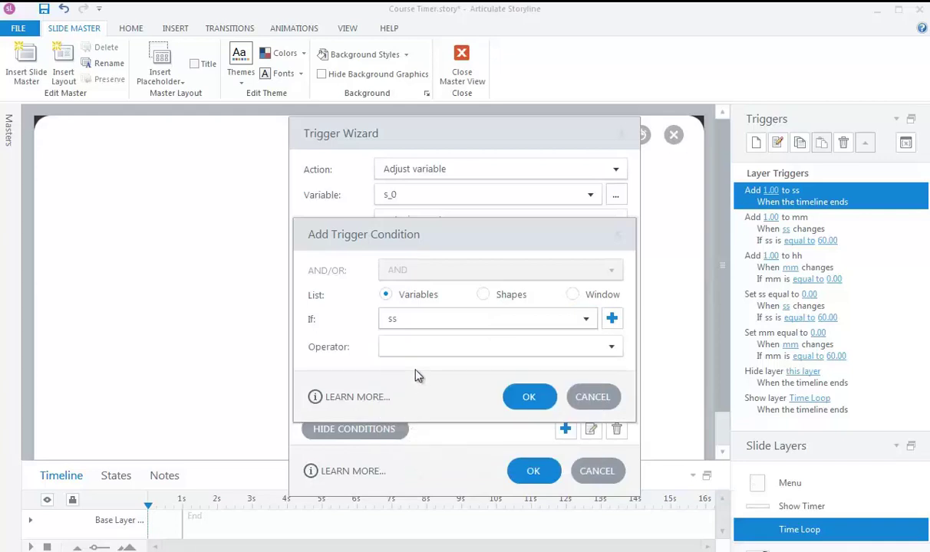
click(421, 353)
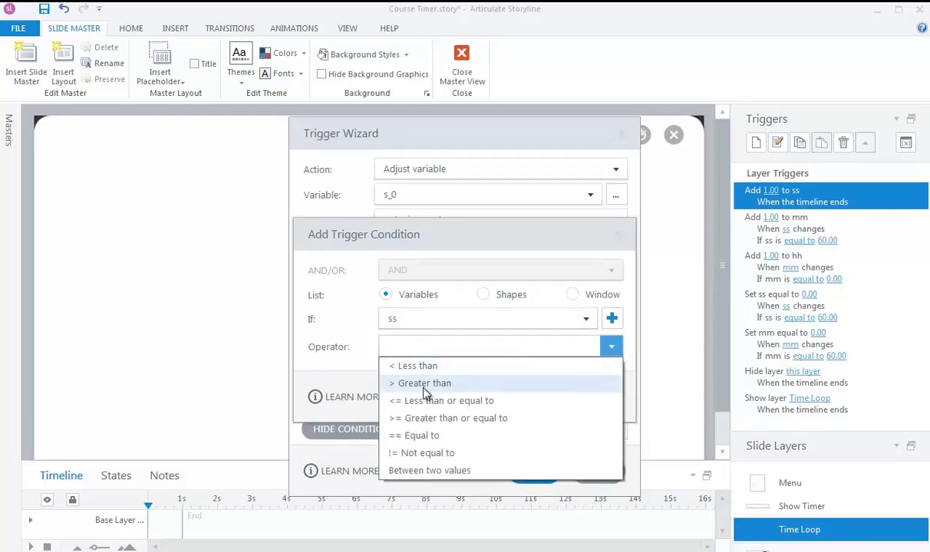
click(425, 383)
click(416, 403)
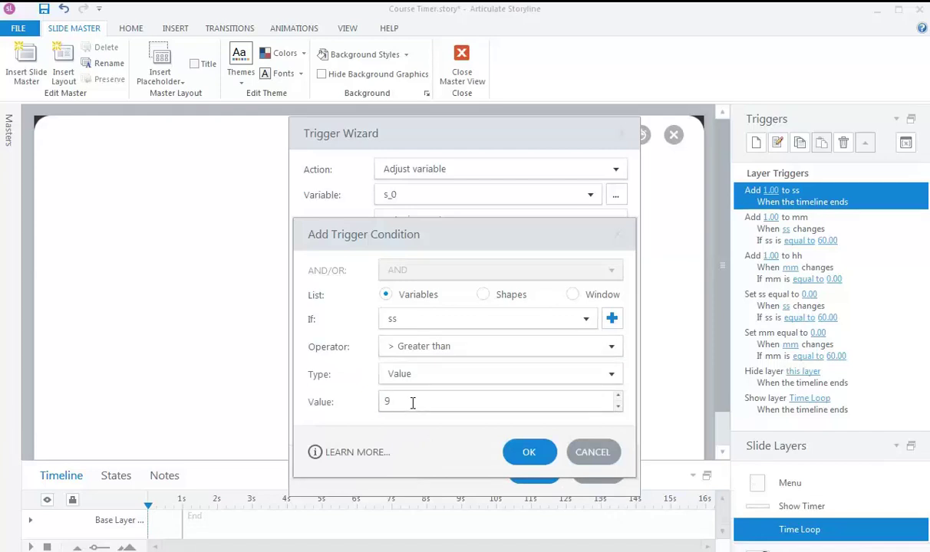
click(529, 453)
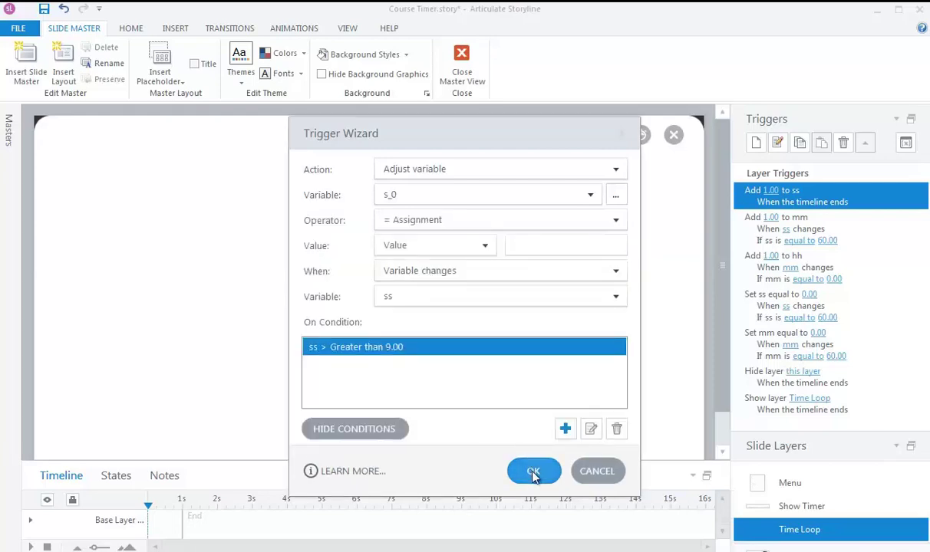
click(534, 474)
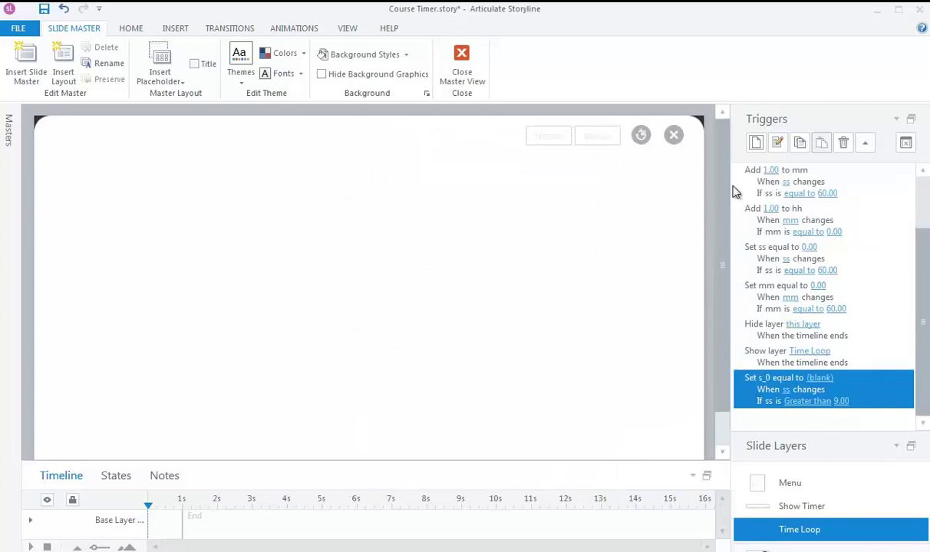
- Create another Time Loop trigger that adjusts variable m_0 to a blank value when variable mm changes
click(757, 144)
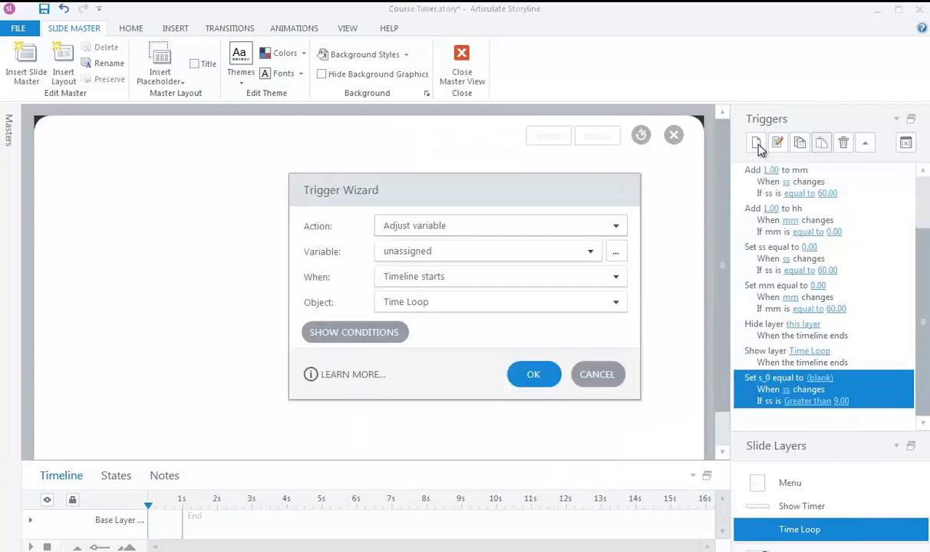
click(436, 252)
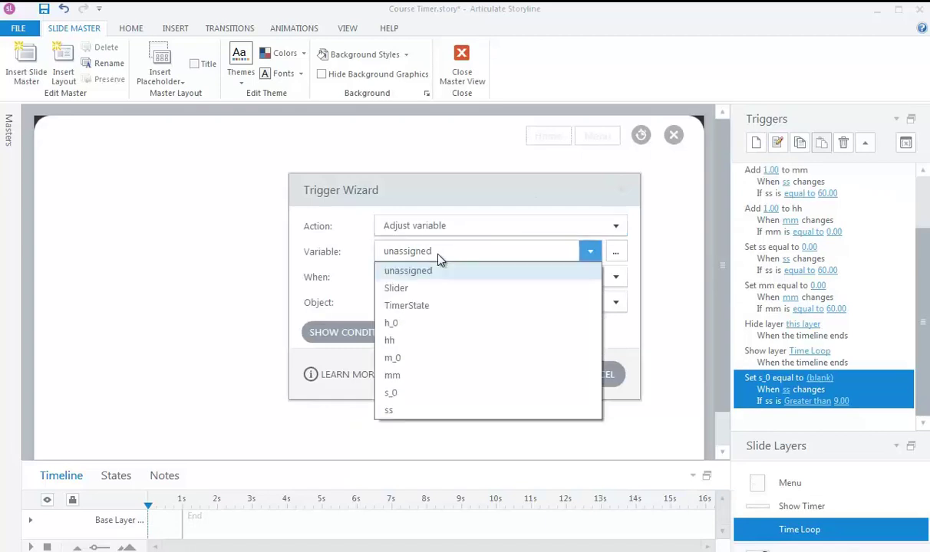
click(412, 359)
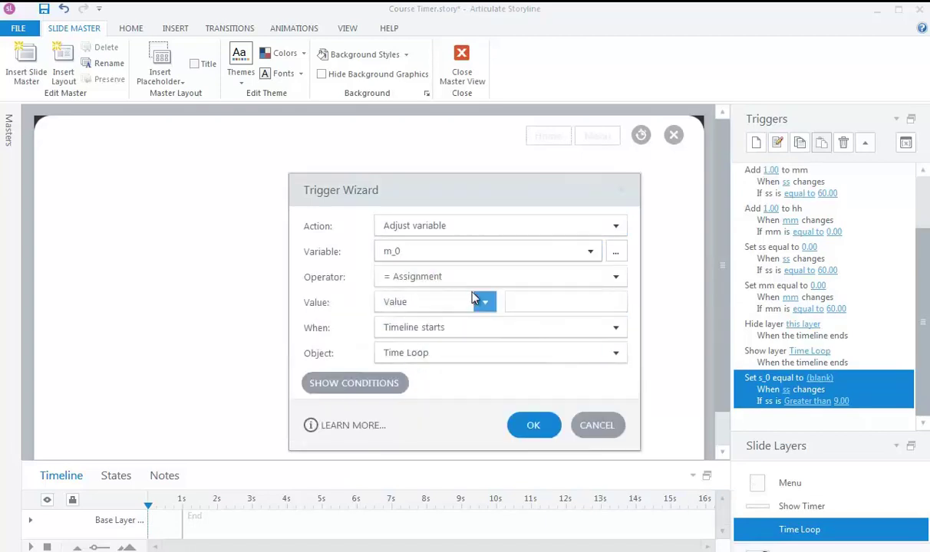
click(421, 333)
scroll(420, 338, up, 3)
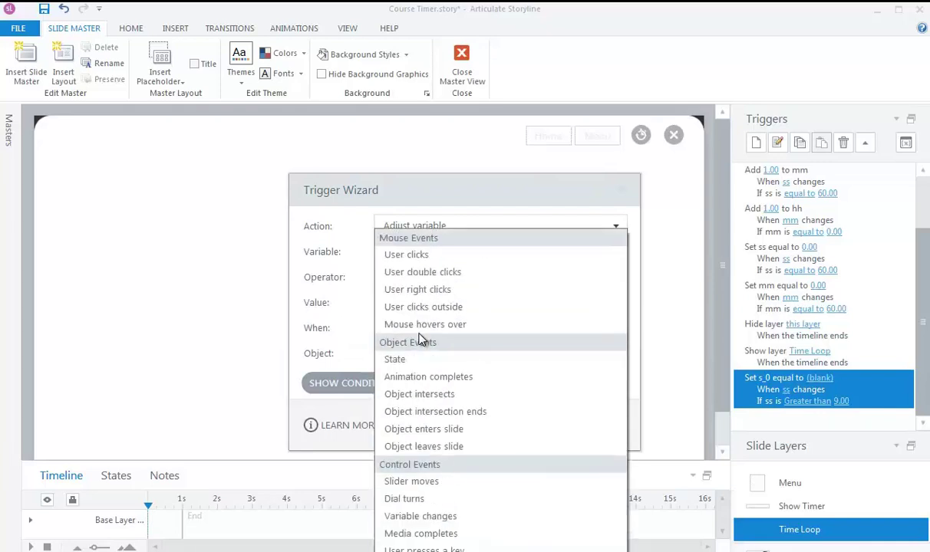
click(428, 519)
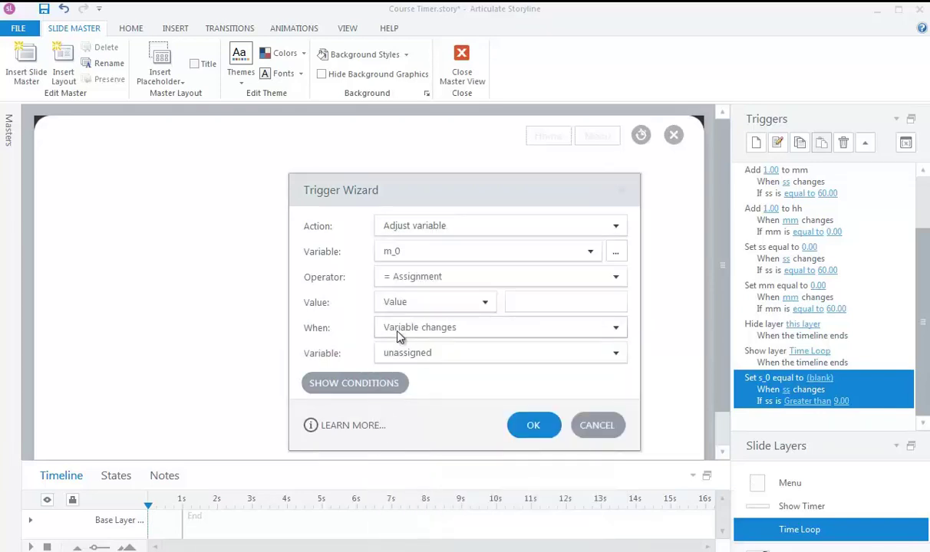
drag(432, 200, 430, 141)
click(440, 296)
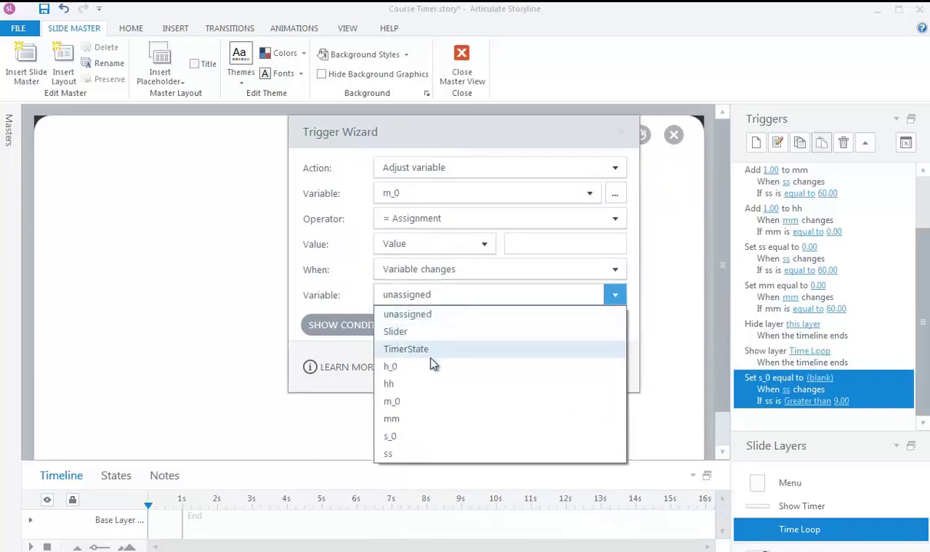
click(407, 420)
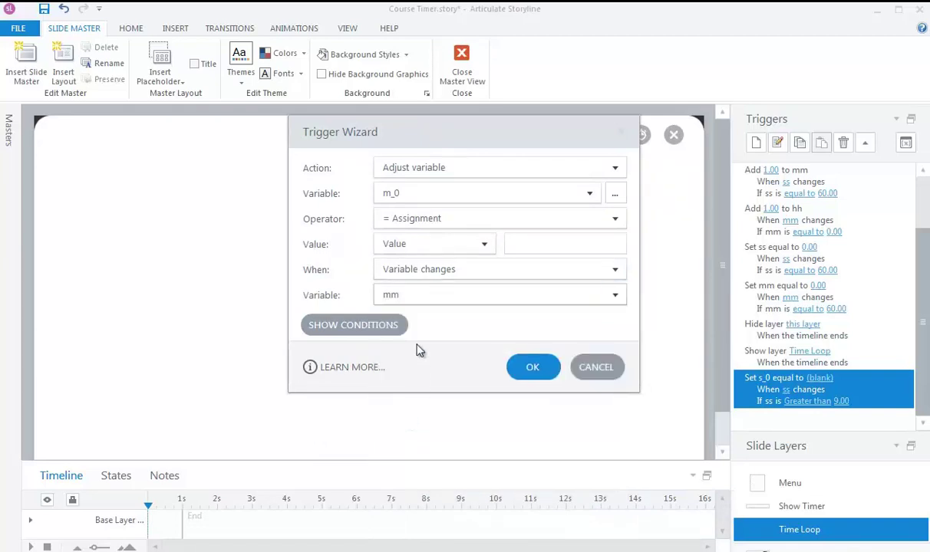
- Add the condition that mm is greater than 9 to the m_0 trigger and save the trigger
click(358, 327)
click(564, 428)
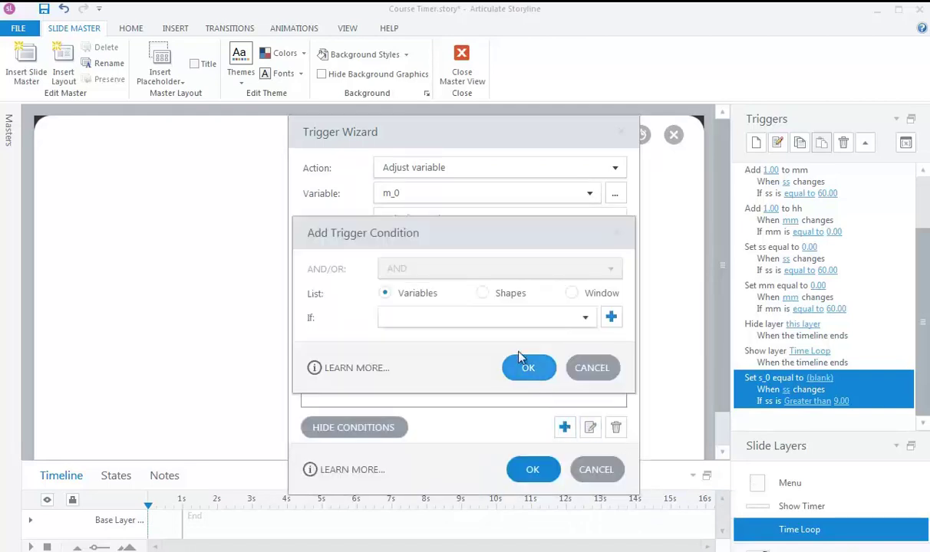
click(497, 319)
click(411, 423)
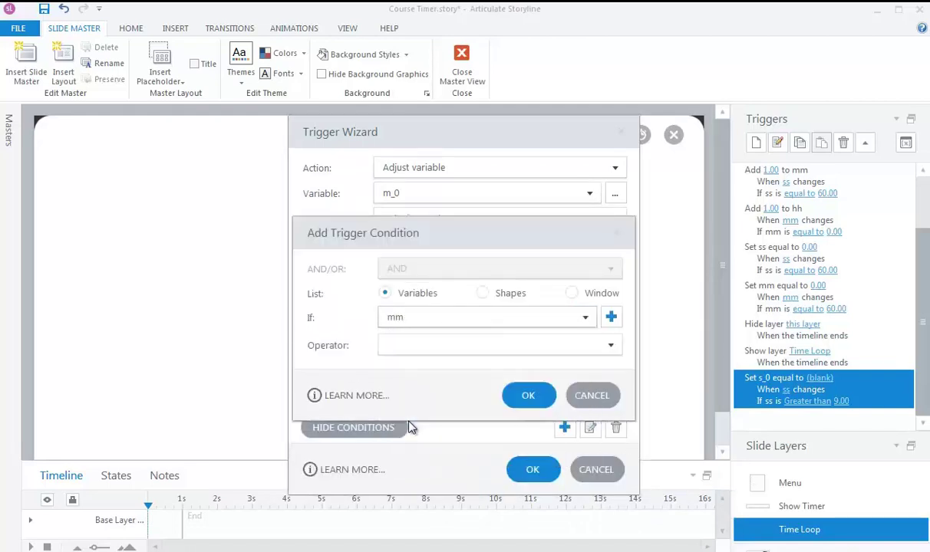
click(430, 346)
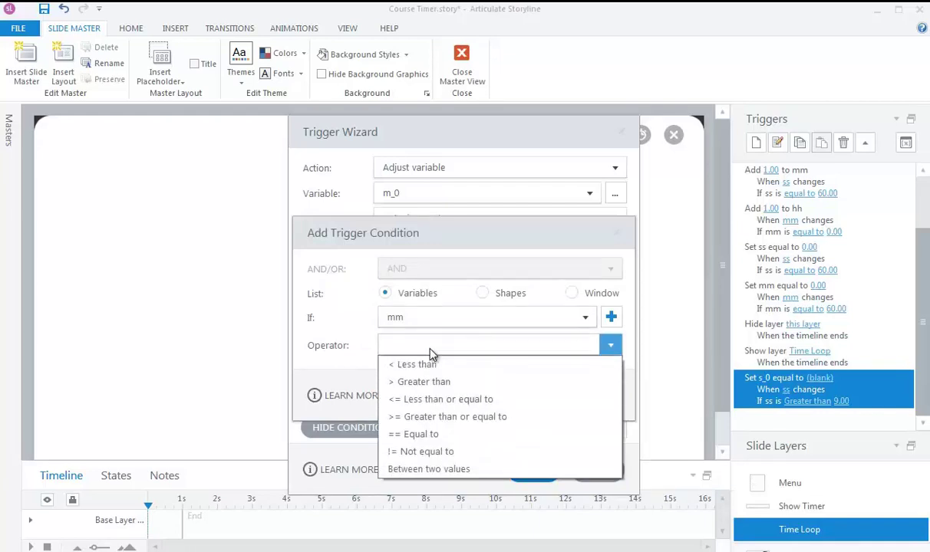
click(432, 382)
click(417, 401)
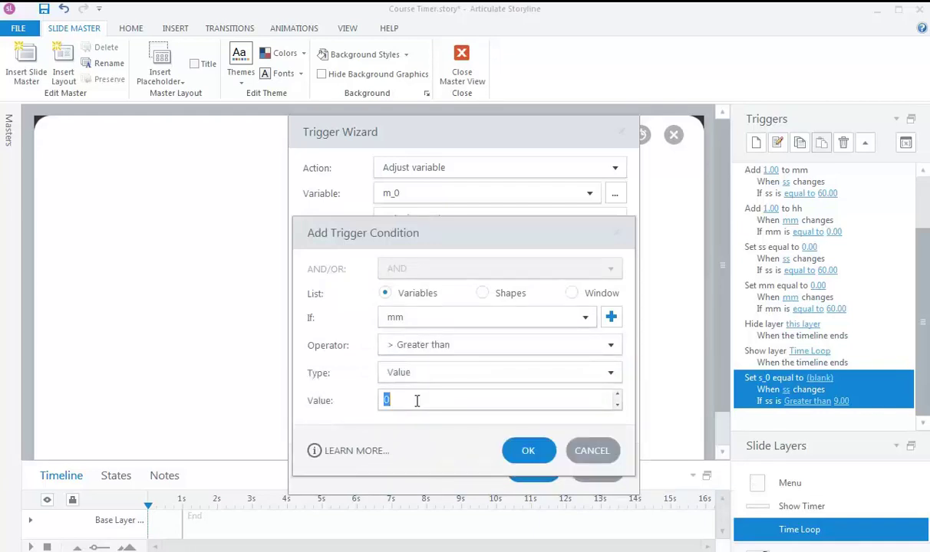
click(534, 451)
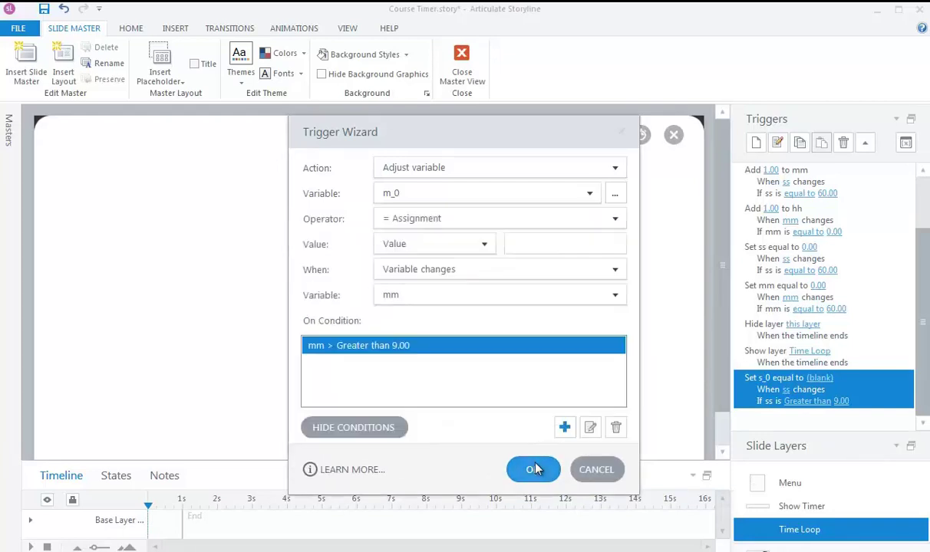
click(533, 468)
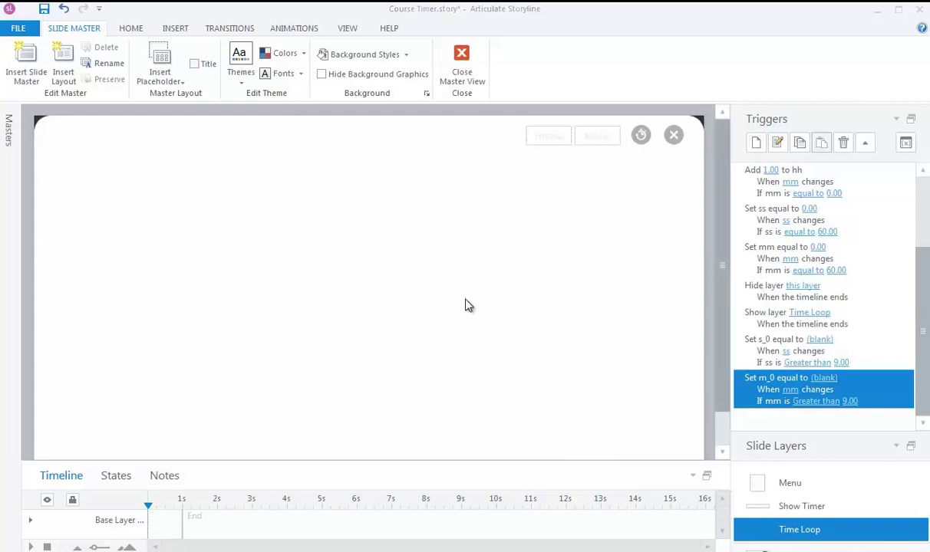
- On the Time Loop layer, create a trigger that adjusts variable h_0 to a blank value when variable hh changes
click(756, 143)
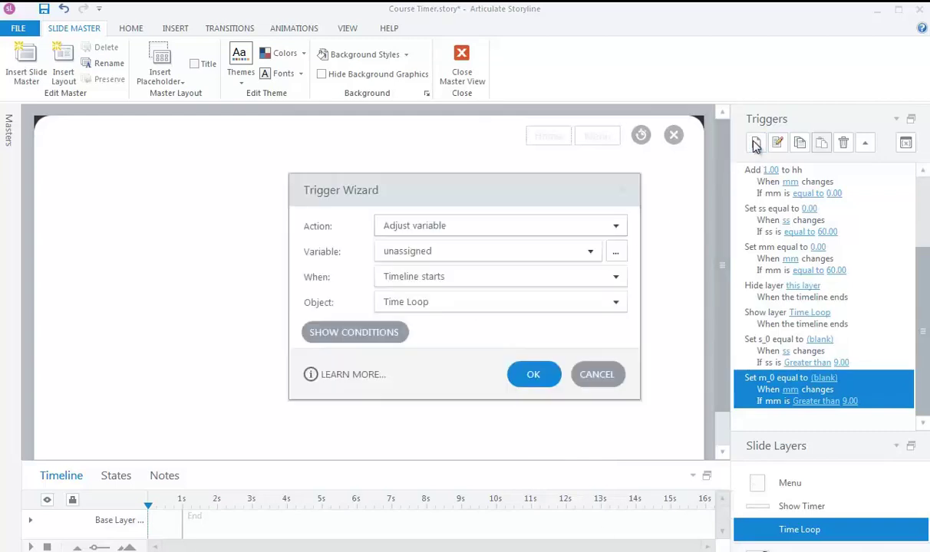
click(443, 253)
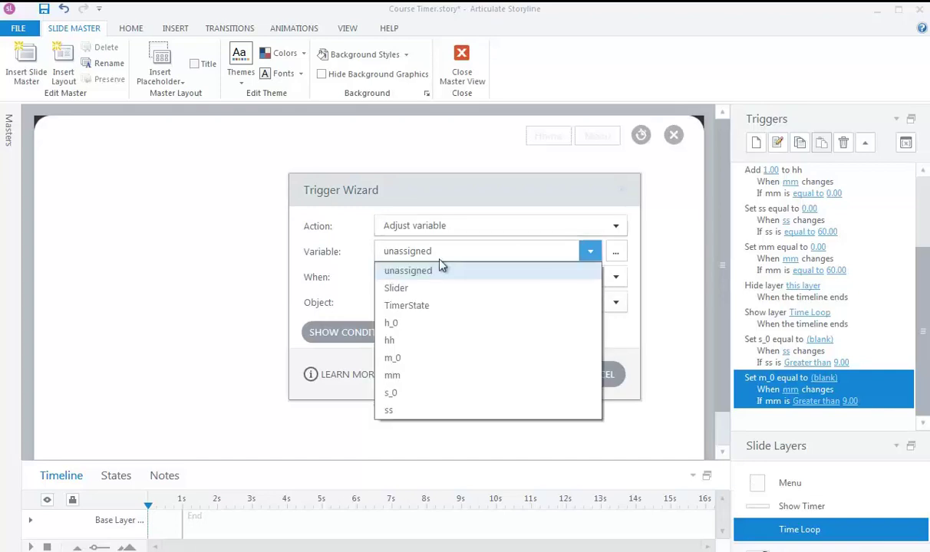
click(427, 323)
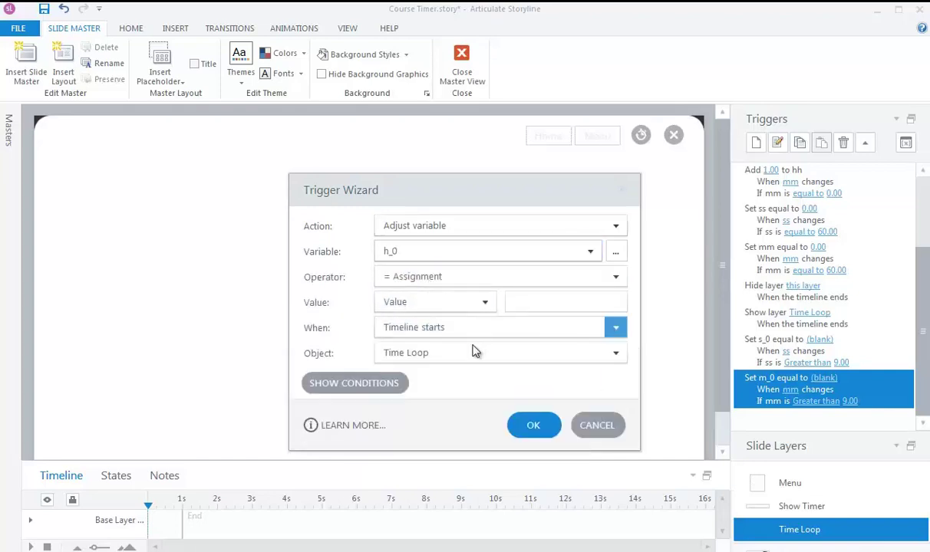
click(428, 335)
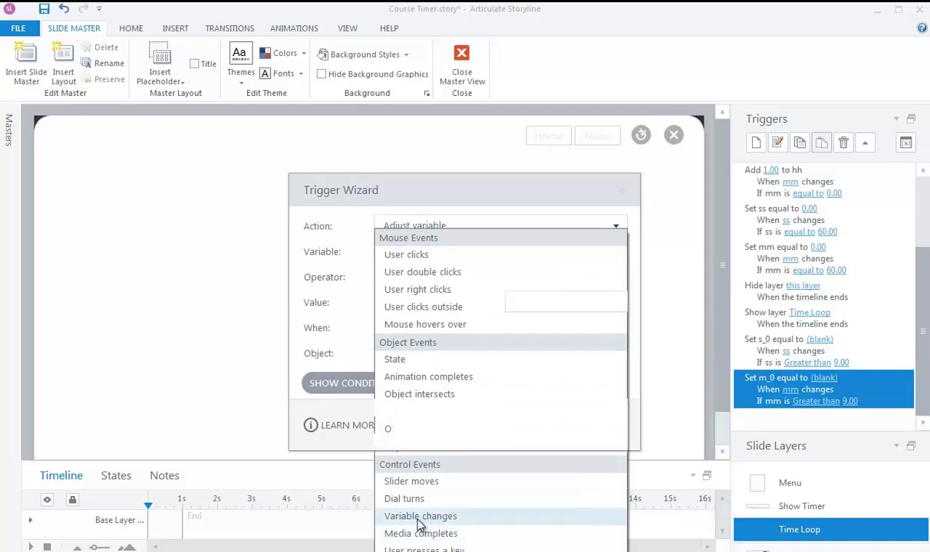
click(426, 515)
click(440, 355)
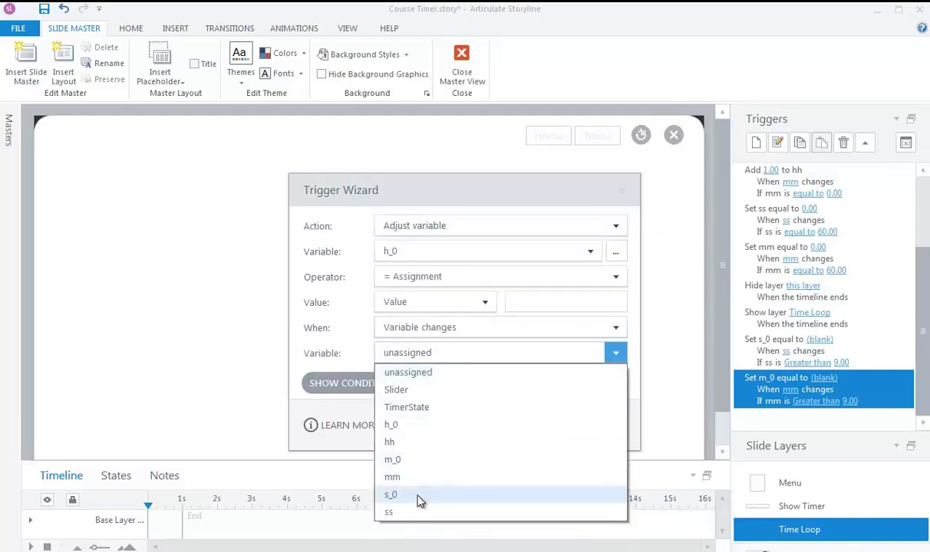
click(415, 442)
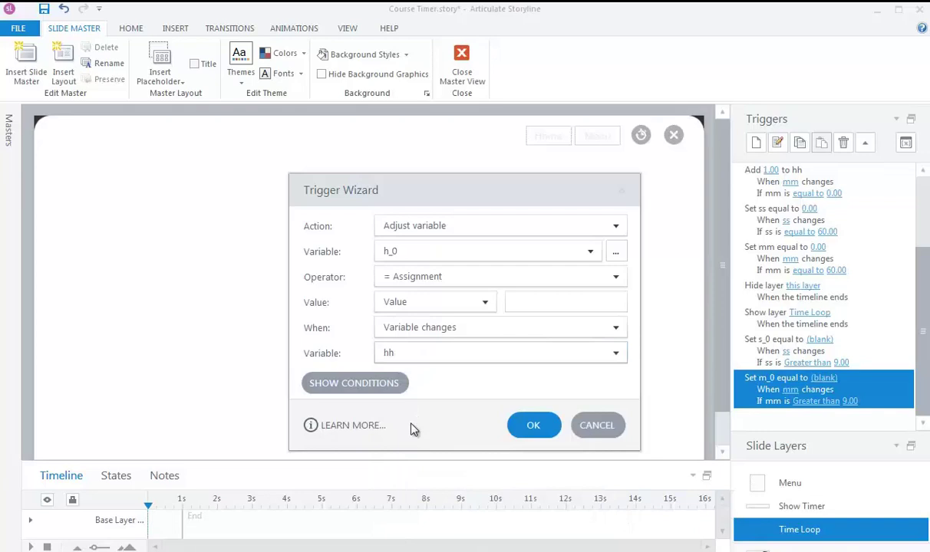
- Add the condition that hh is greater than 9 to the h_0 trigger and save the trigger
click(369, 383)
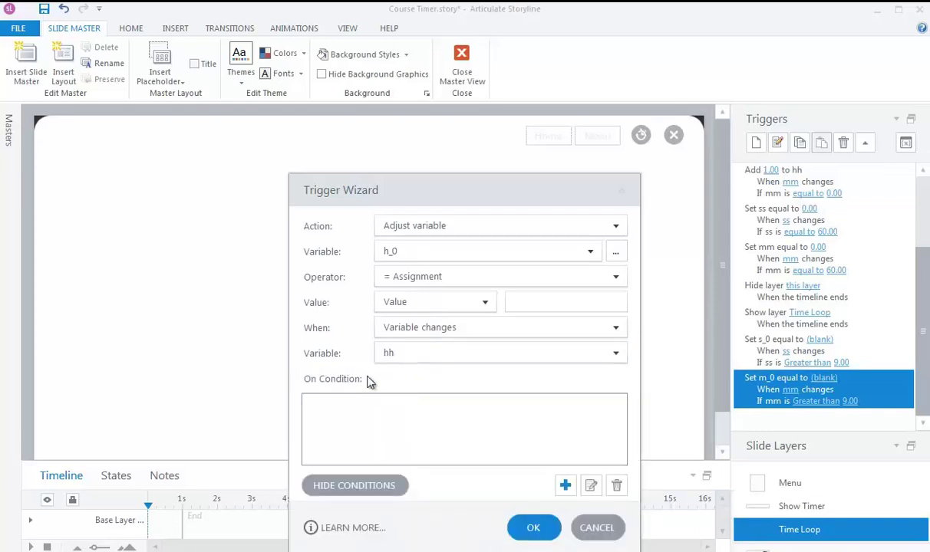
click(565, 485)
click(456, 388)
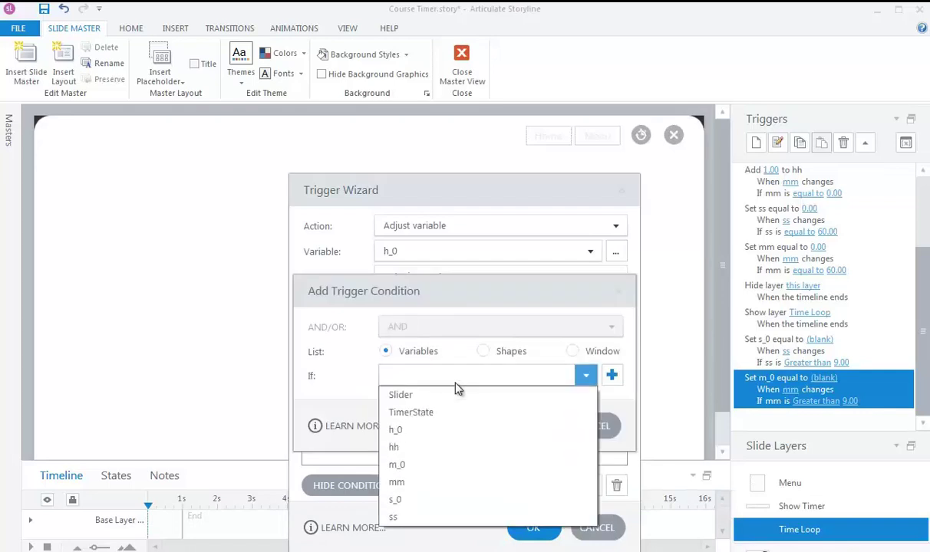
click(442, 447)
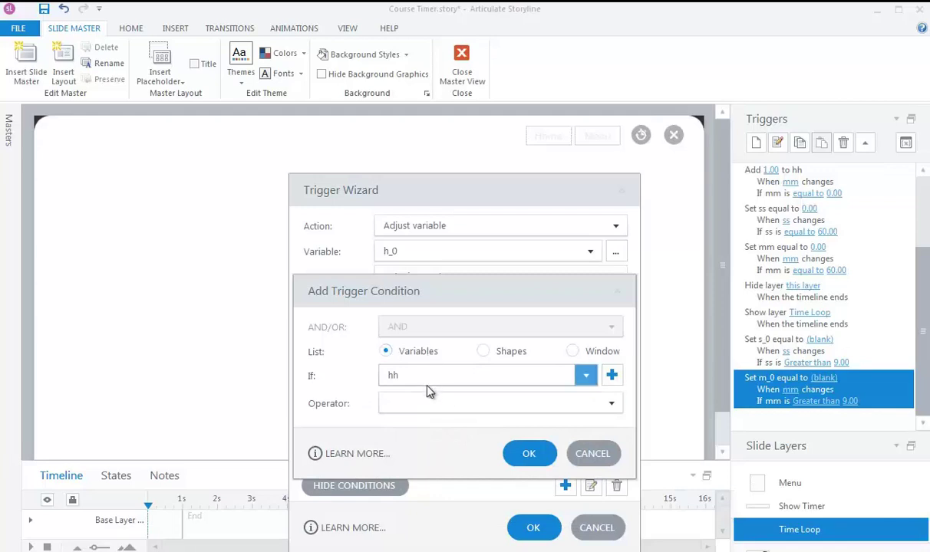
click(451, 403)
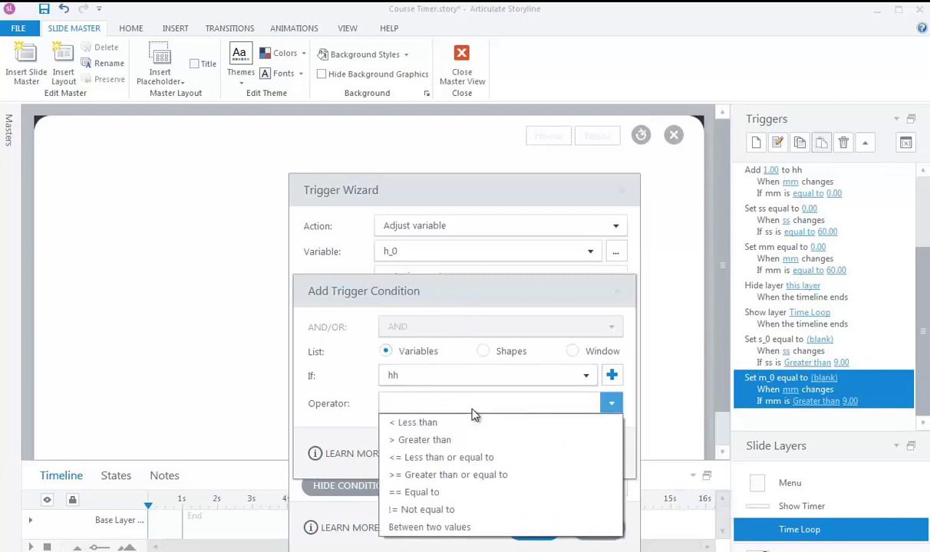
click(469, 440)
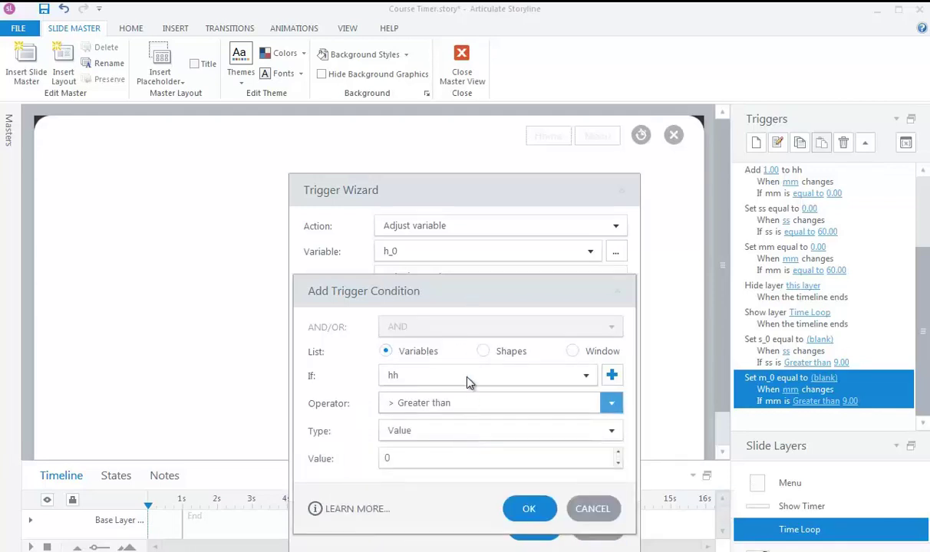
click(442, 460)
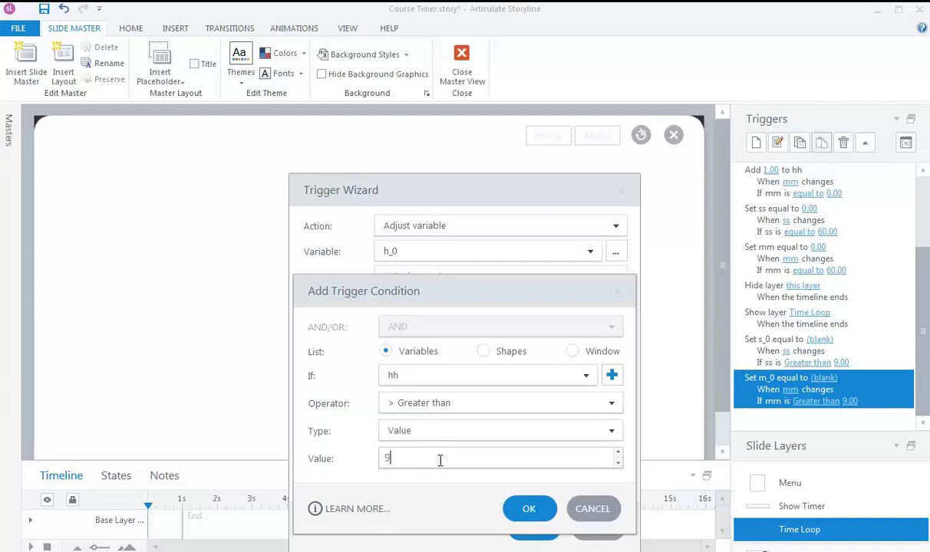
click(530, 511)
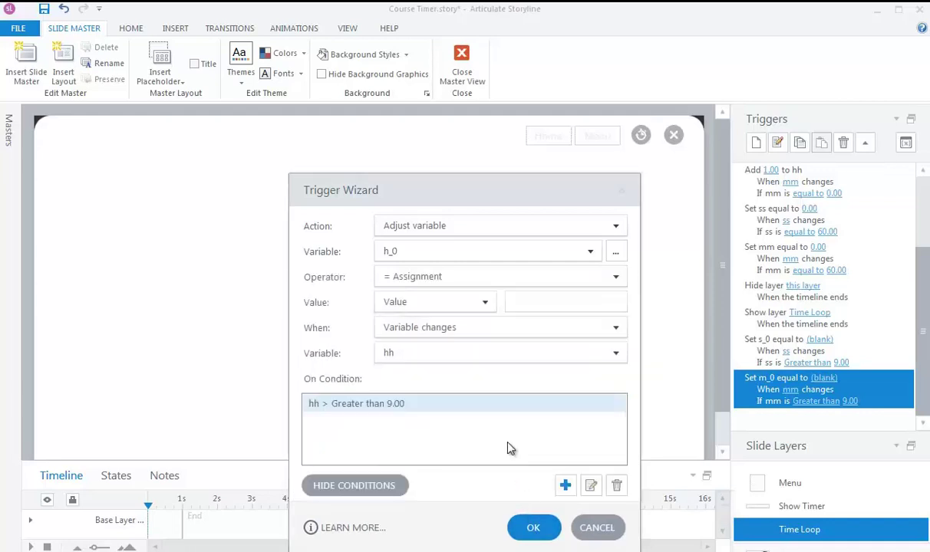
click(533, 528)
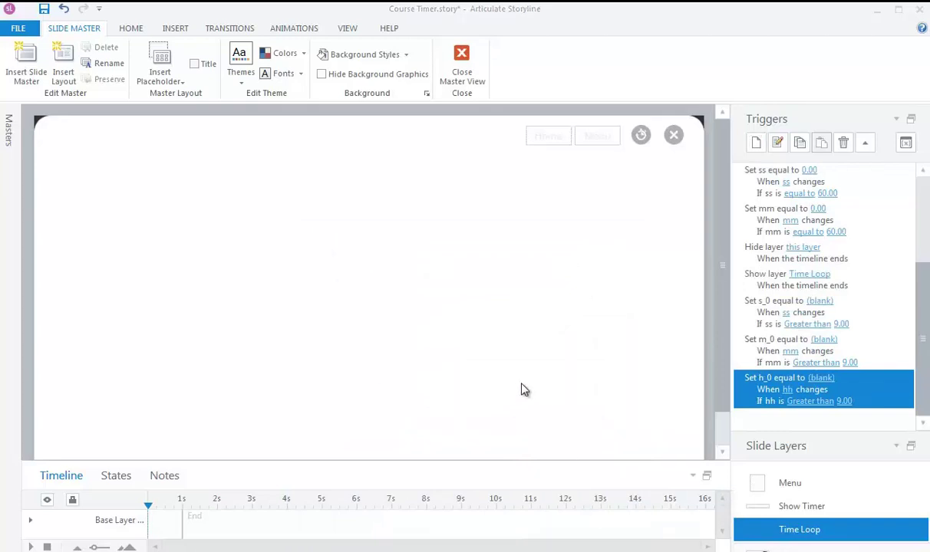
- Create another Time Loop trigger that sets variable s_0 to 0 when variable ss changes
click(757, 145)
click(468, 253)
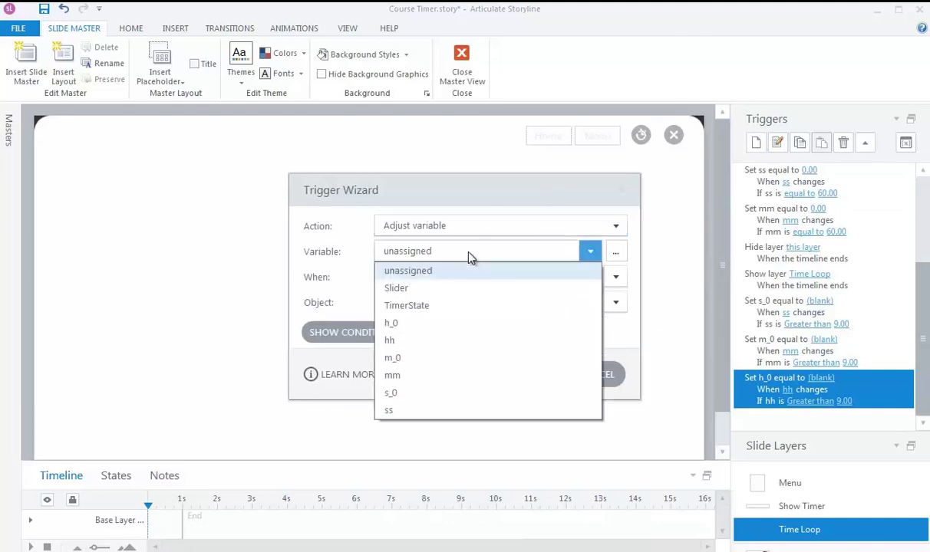
click(406, 395)
click(509, 303)
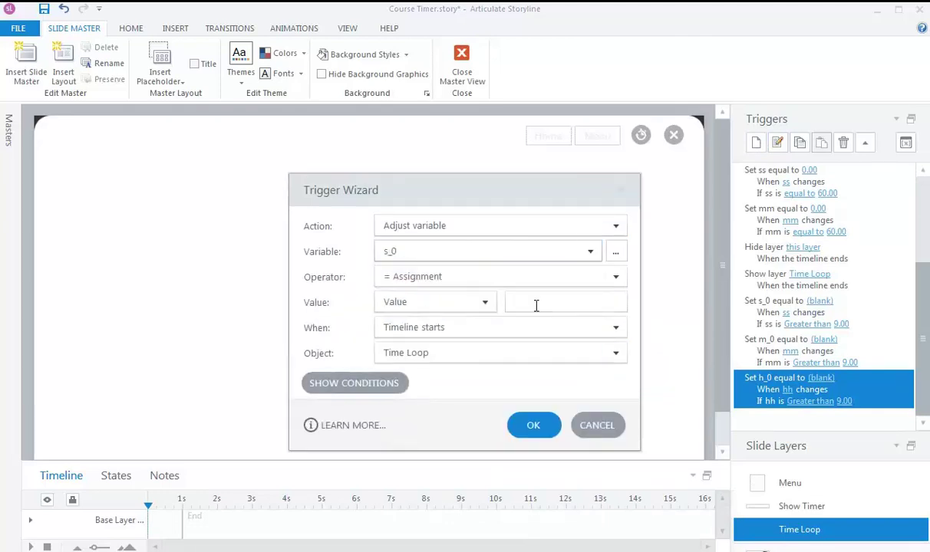
text(0)
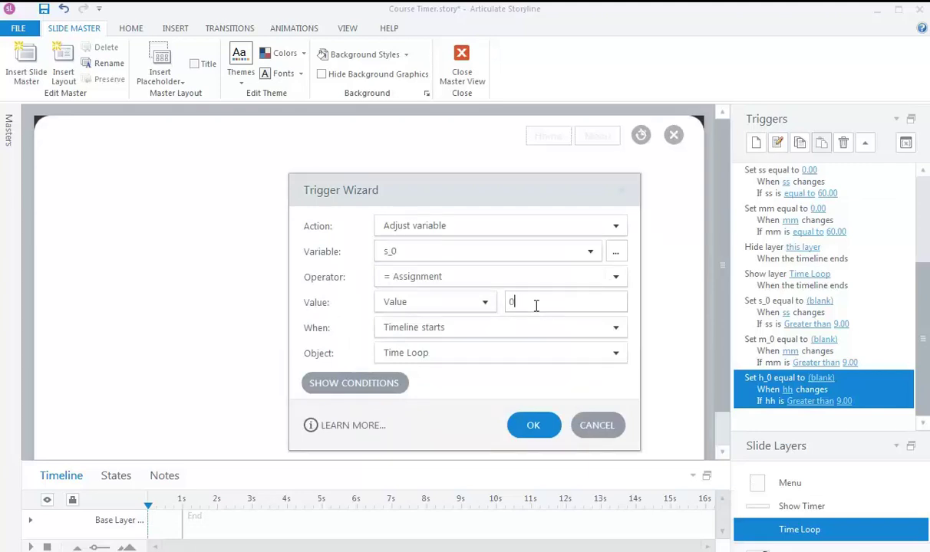
click(537, 330)
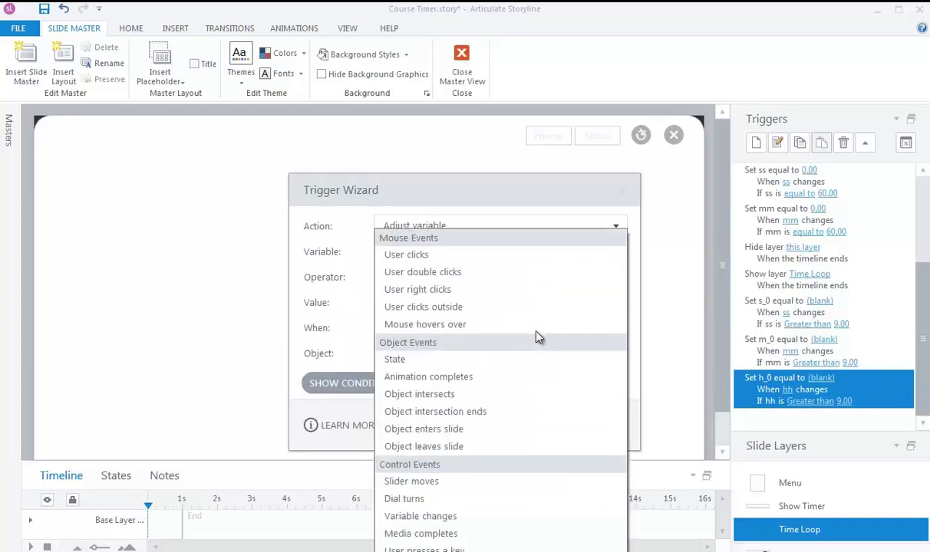
click(459, 519)
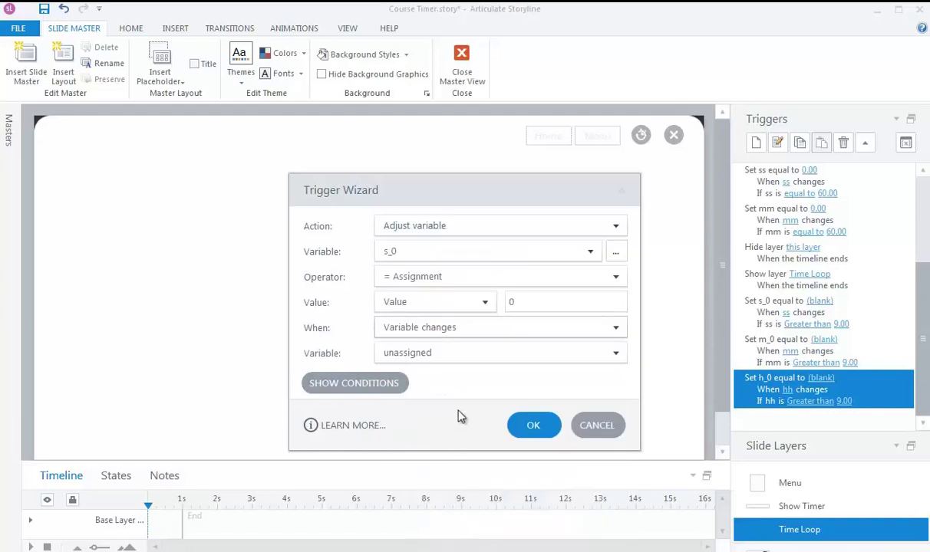
click(461, 351)
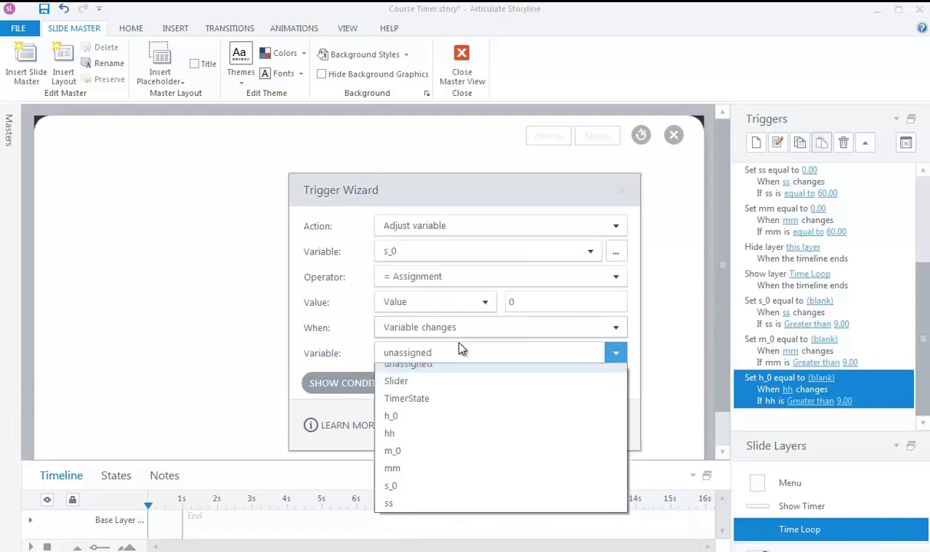
click(422, 511)
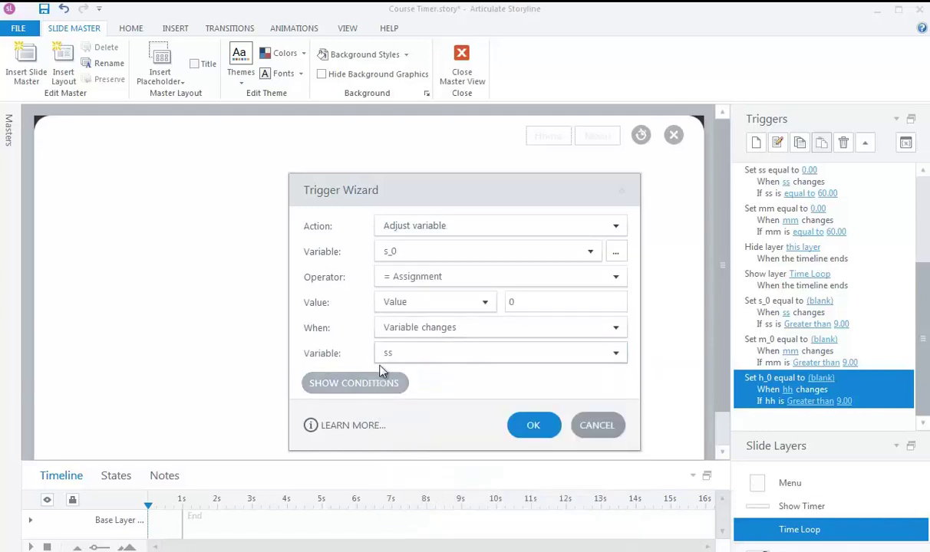
- Add the condition that ss is less than 10 to the new s_0 trigger and save the trigger
drag(421, 199, 419, 121)
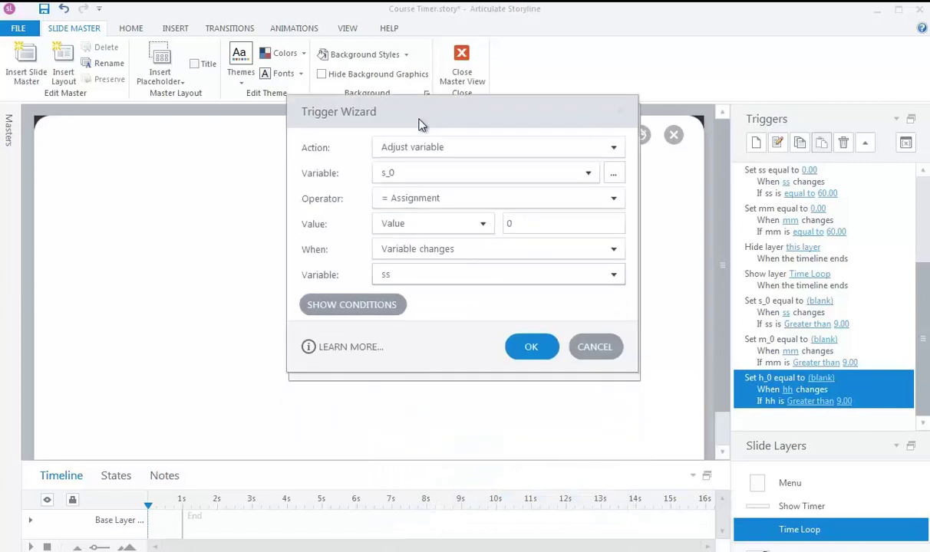
click(344, 307)
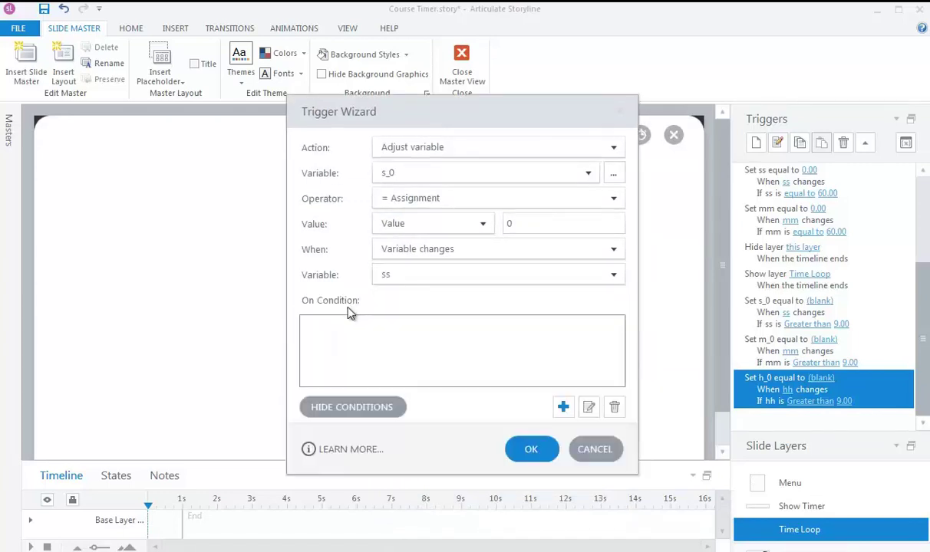
click(561, 407)
click(477, 301)
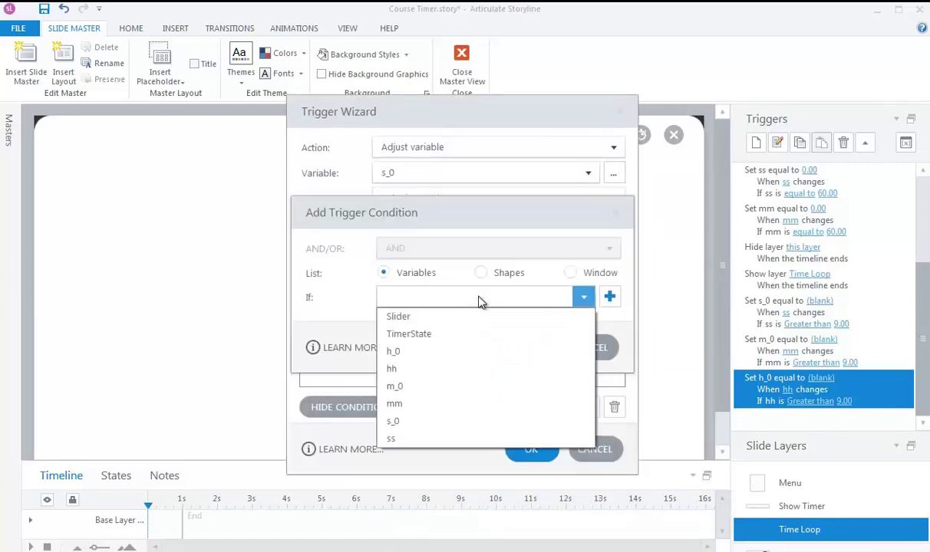
click(424, 438)
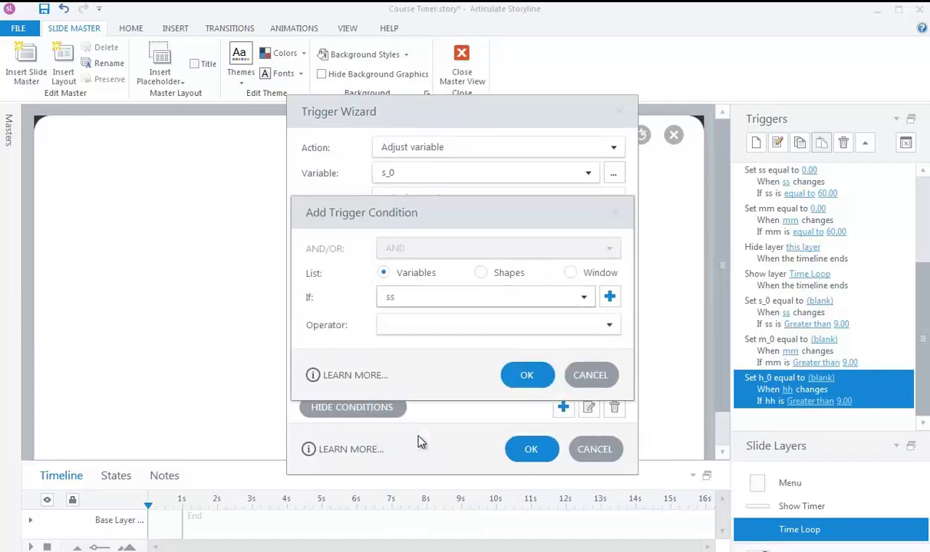
click(442, 328)
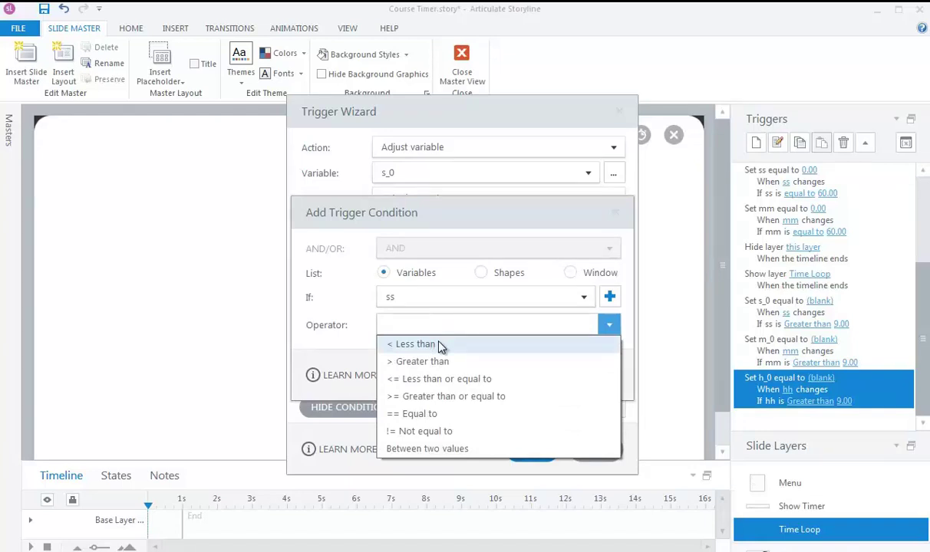
click(440, 344)
double_click(422, 378)
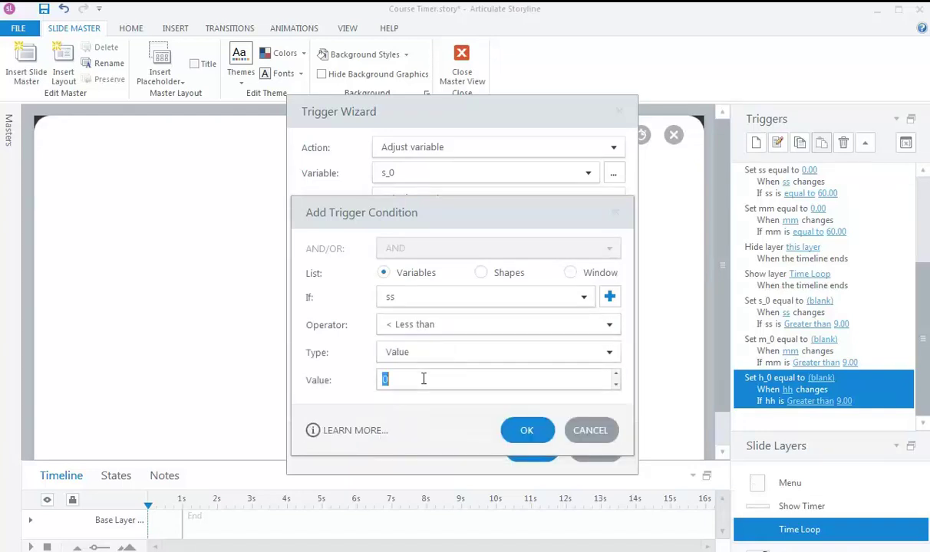
text(1)
click(516, 431)
click(533, 452)
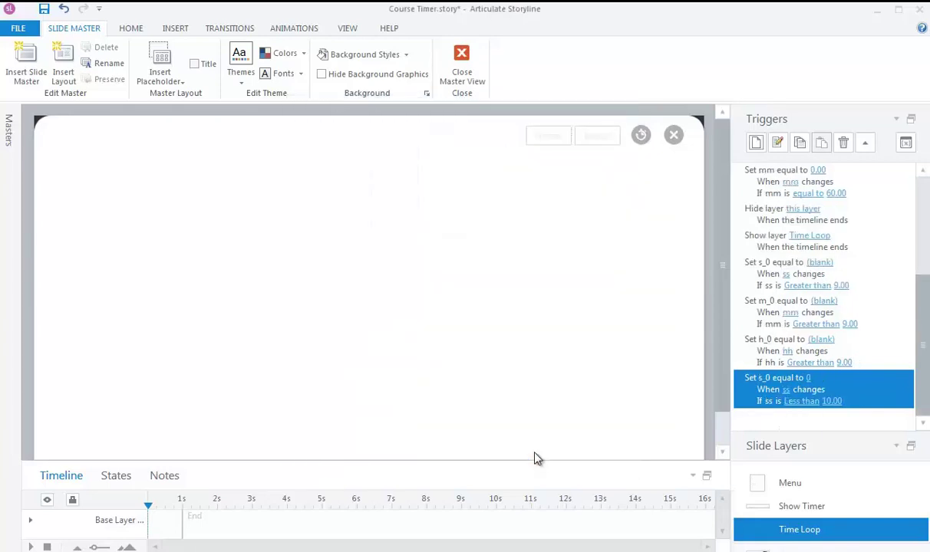
- On the Time Loop layer, create a trigger that sets variable m_0 to 0 when variable mm changes
click(755, 143)
click(498, 253)
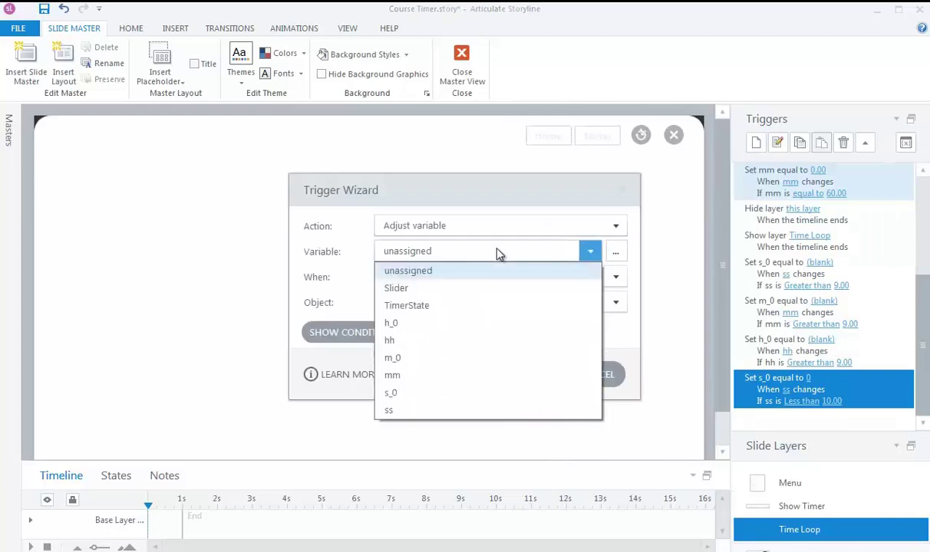
click(412, 359)
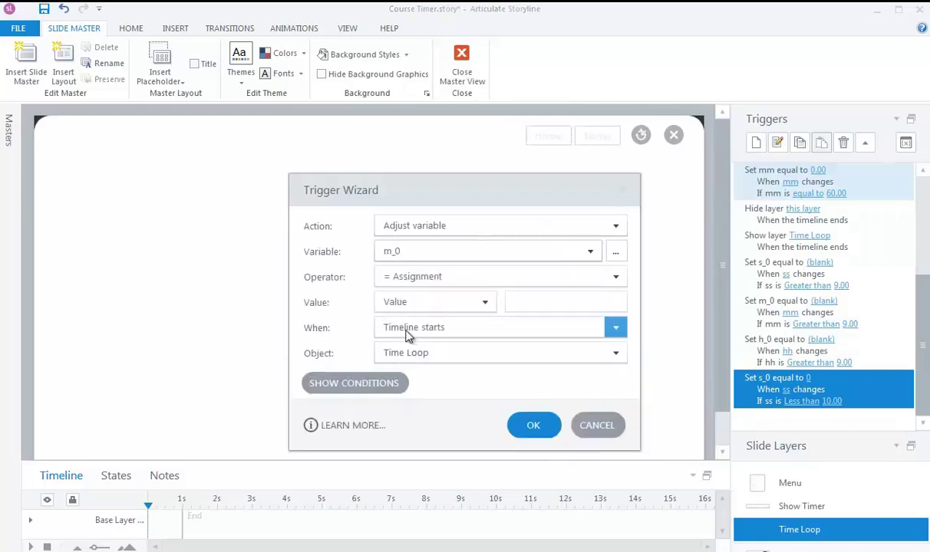
click(571, 305)
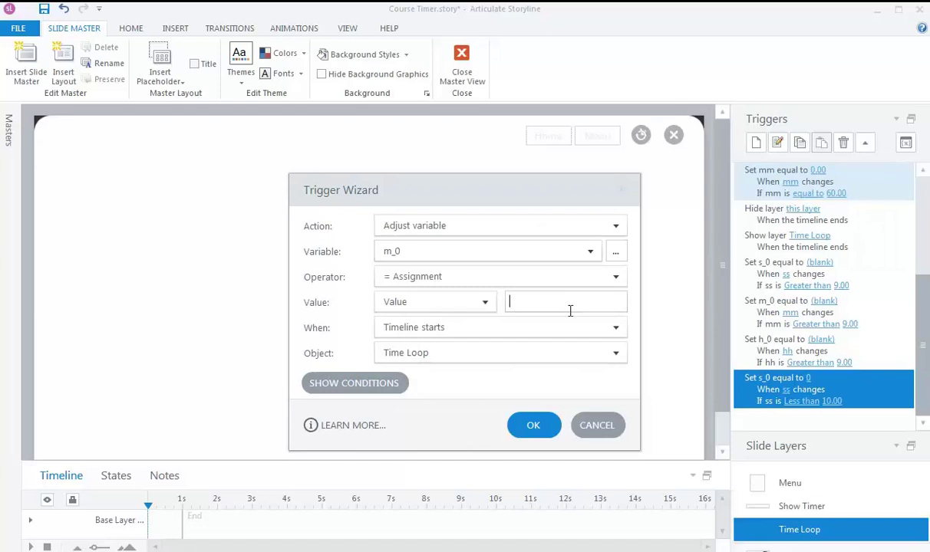
click(527, 330)
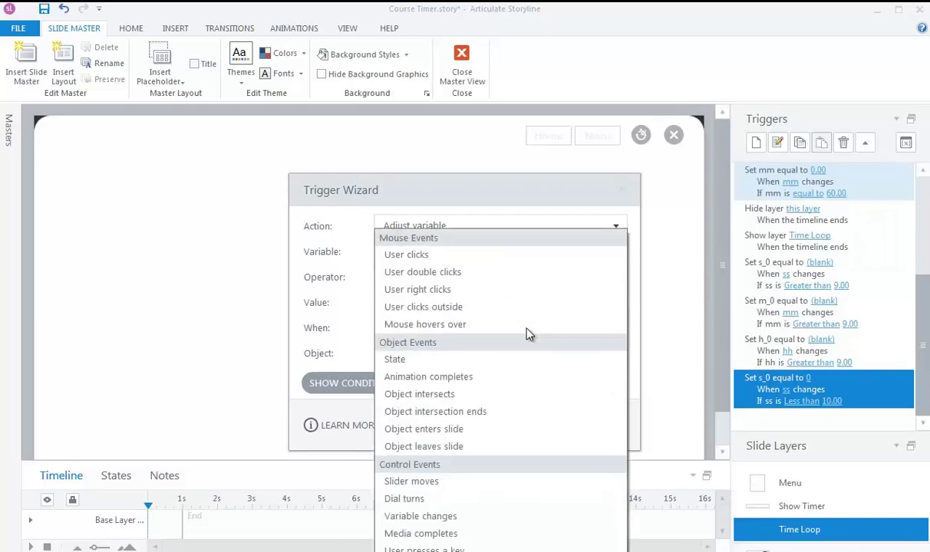
click(455, 521)
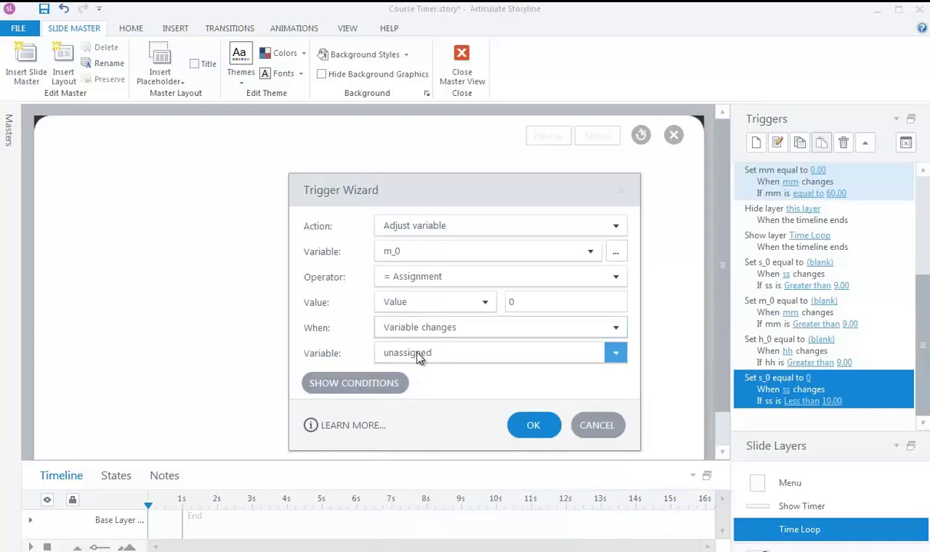
click(418, 355)
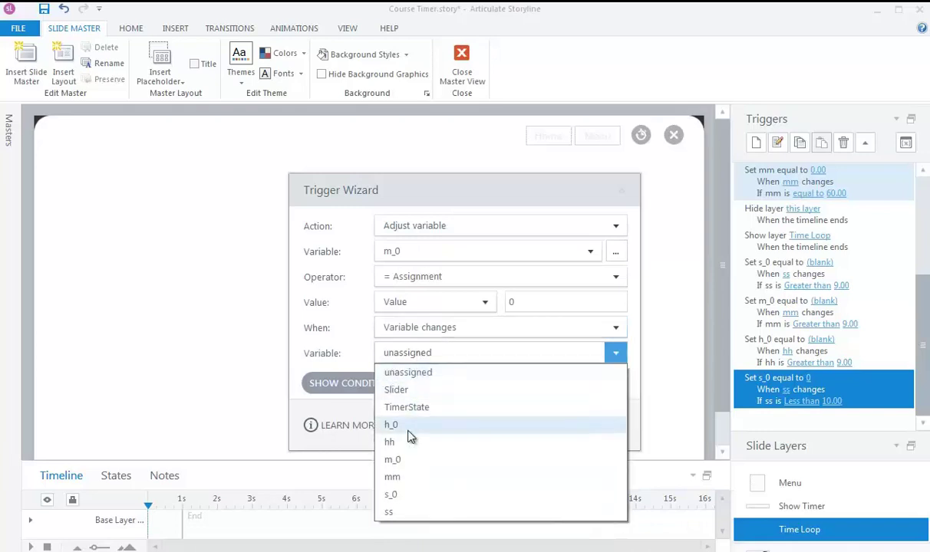
click(411, 478)
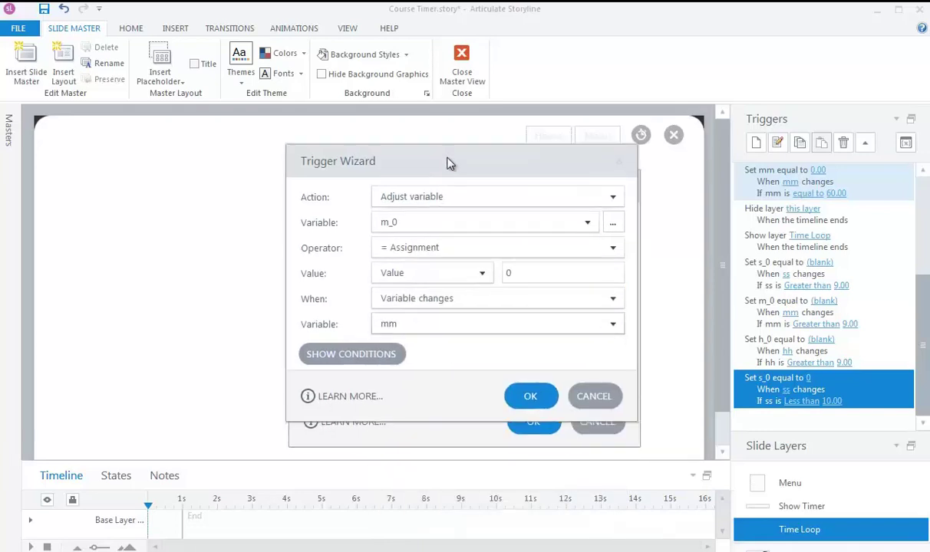
- Add the condition that mm is less than 10 to the new m_0 trigger and save the trigger
click(367, 342)
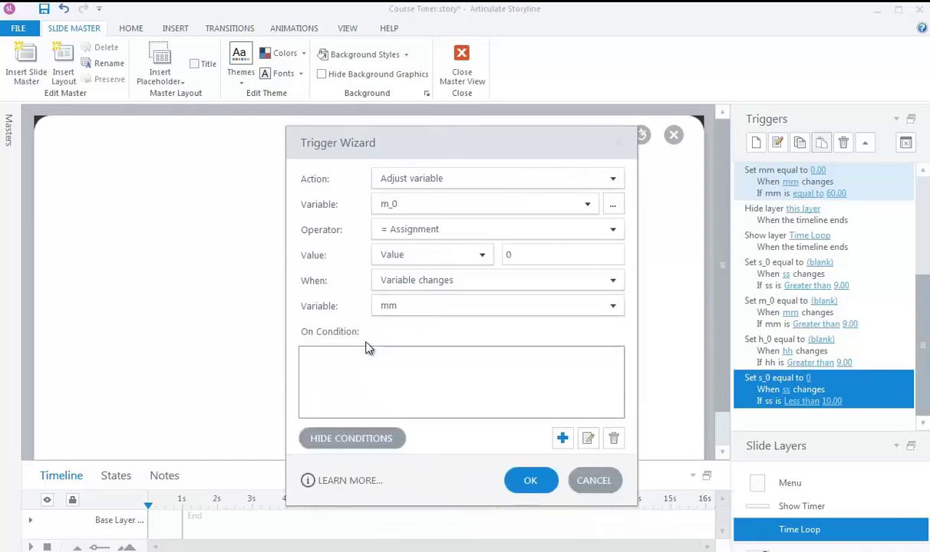
click(562, 438)
click(461, 331)
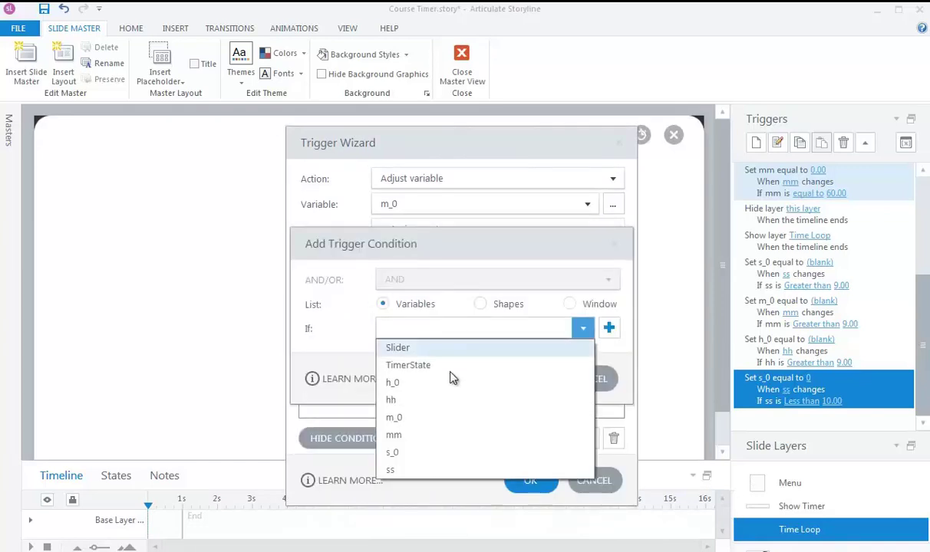
click(421, 434)
click(419, 370)
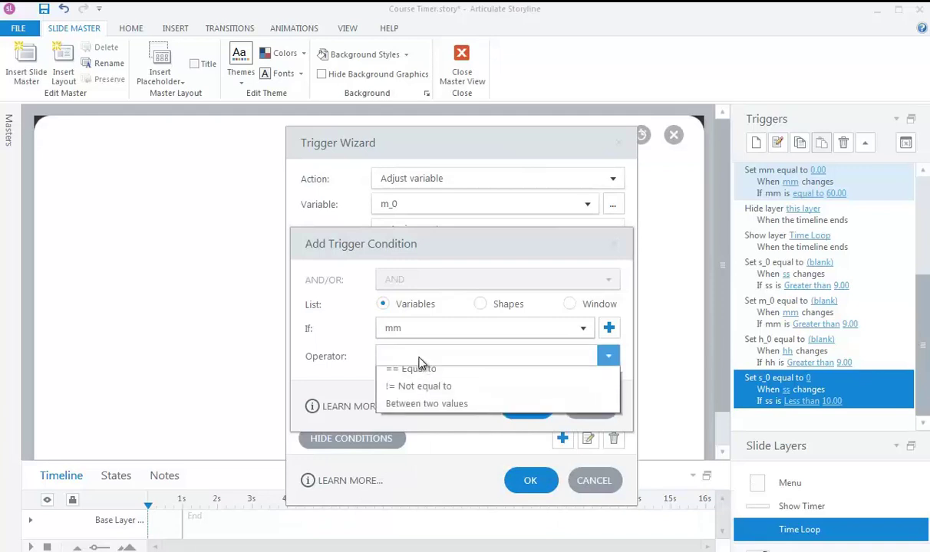
click(425, 376)
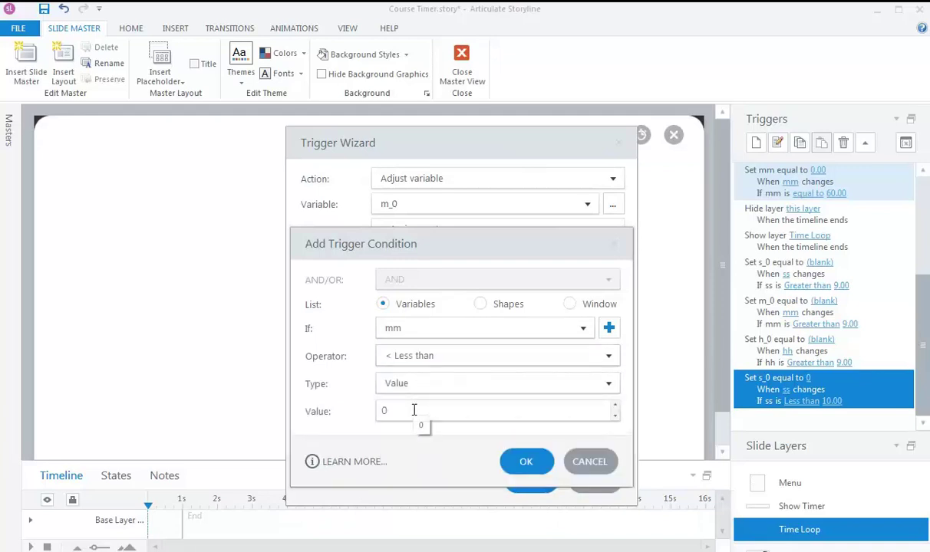
double_click(414, 411)
text(10)
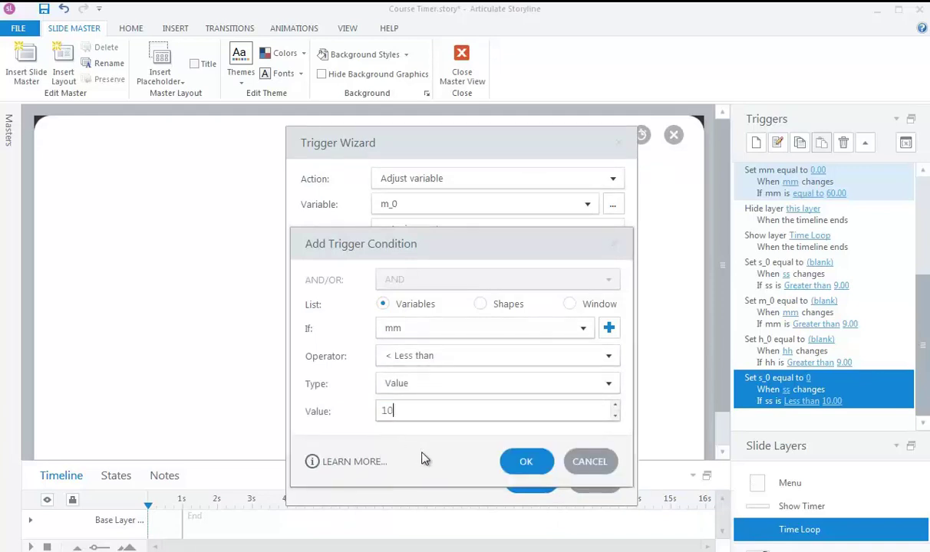
click(529, 462)
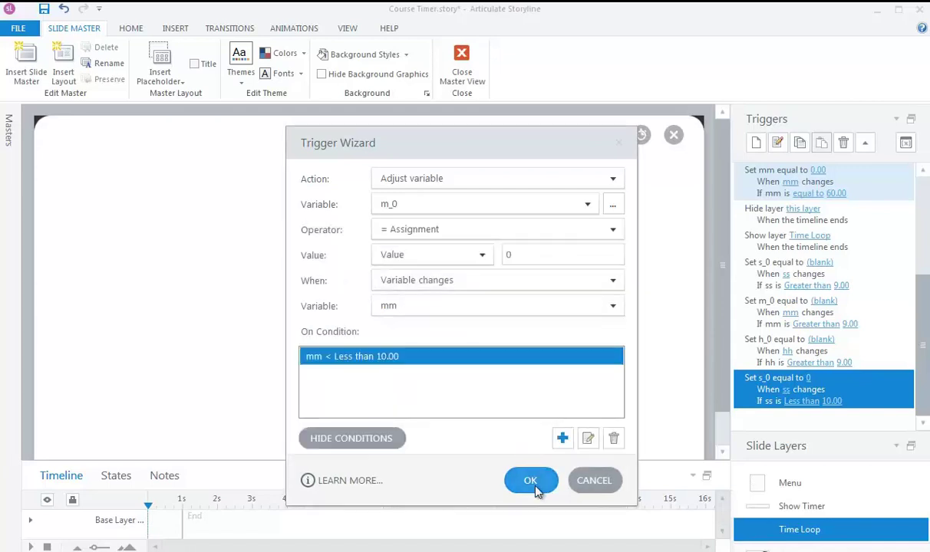
click(531, 481)
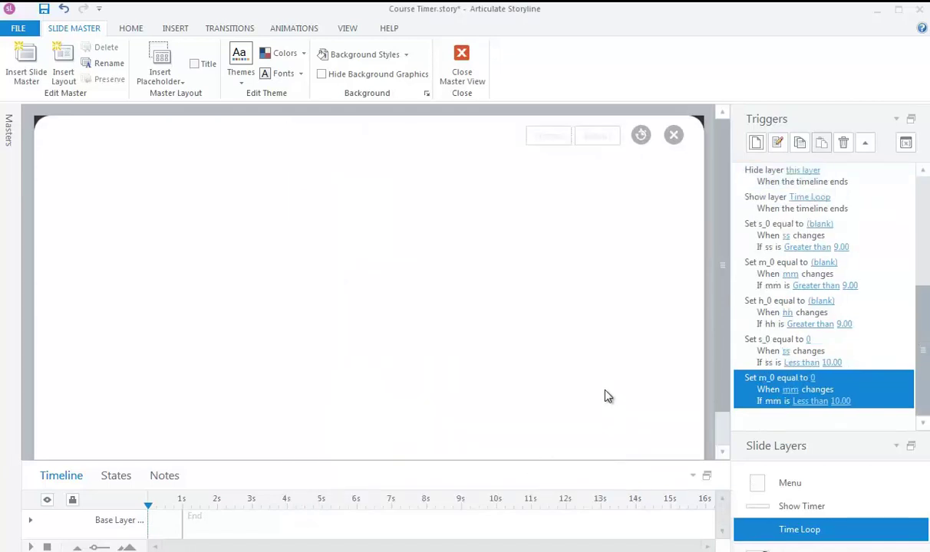
- Create another Time Loop trigger that sets variable h_0 to 0 when variable hh changes
click(756, 145)
click(408, 253)
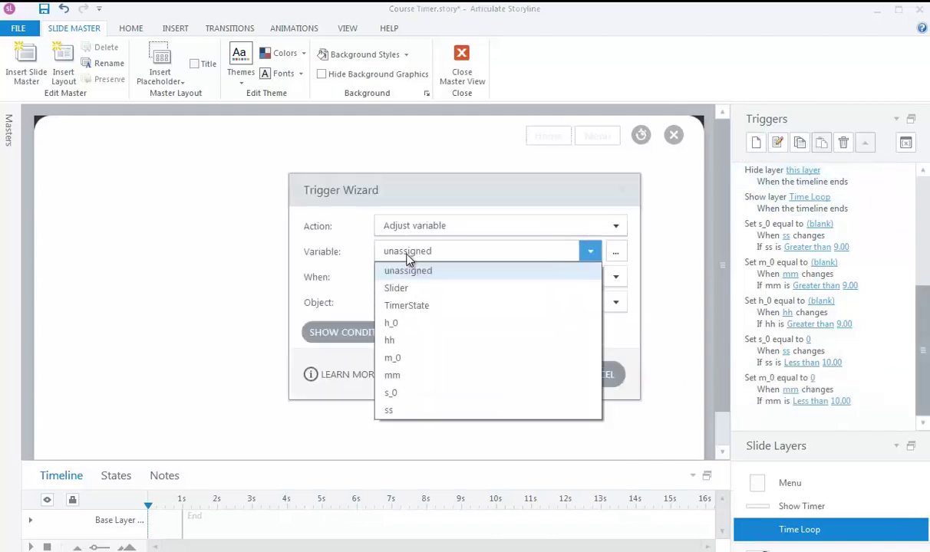
click(411, 323)
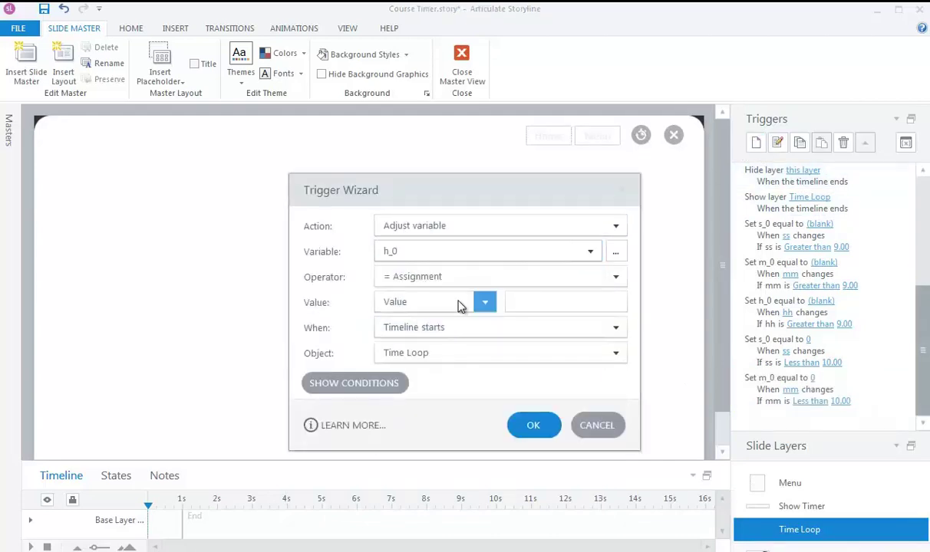
click(561, 296)
text(0)
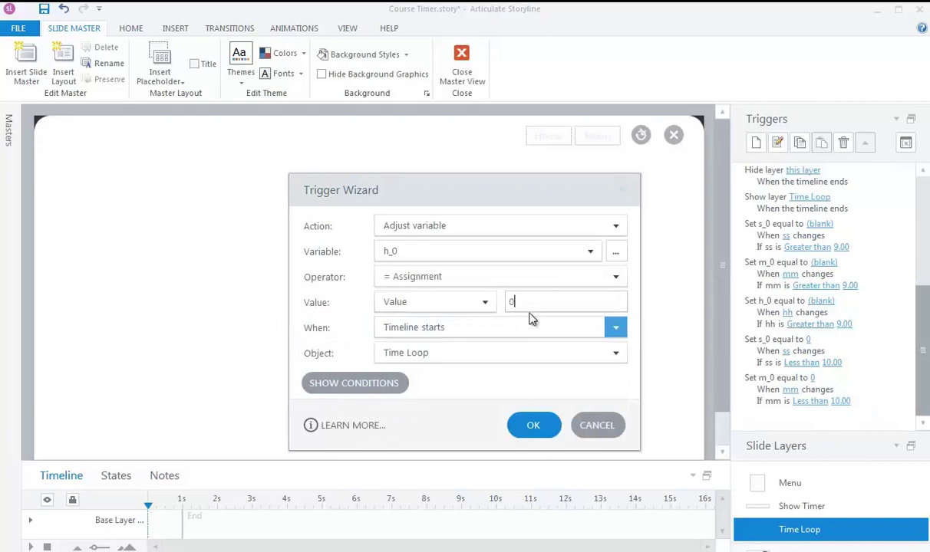
click(533, 332)
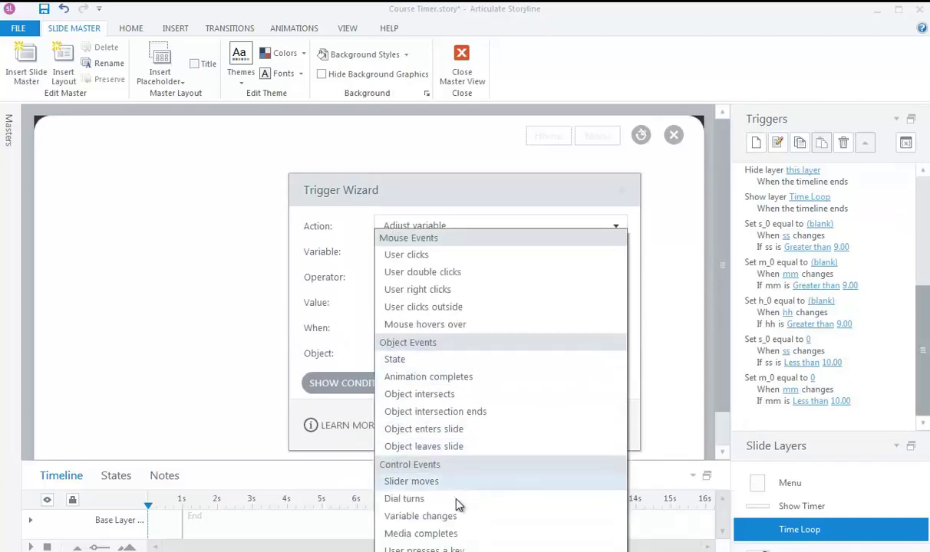
click(452, 521)
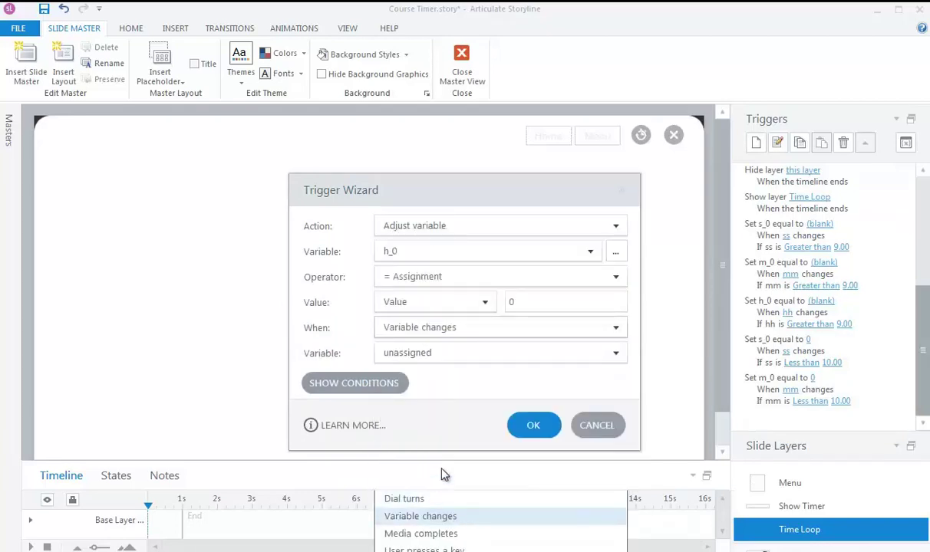
click(414, 355)
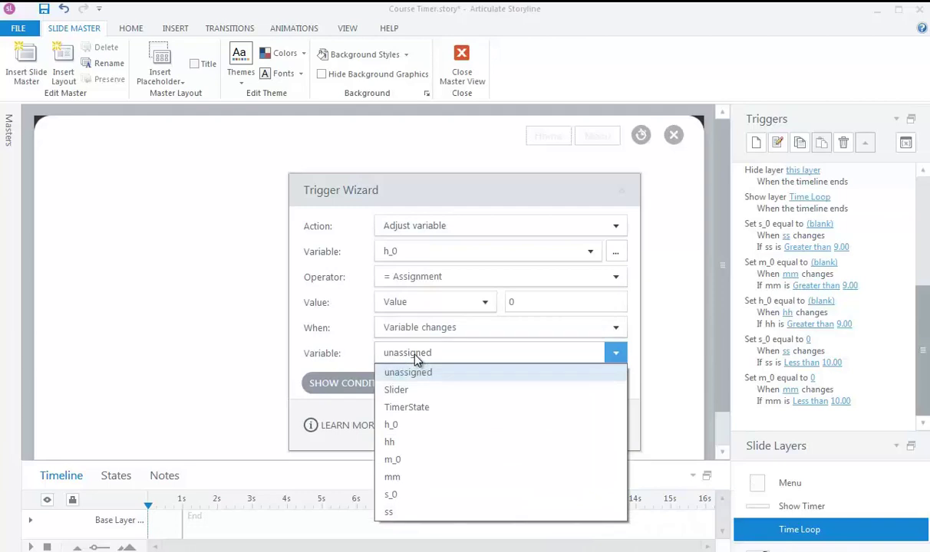
click(389, 443)
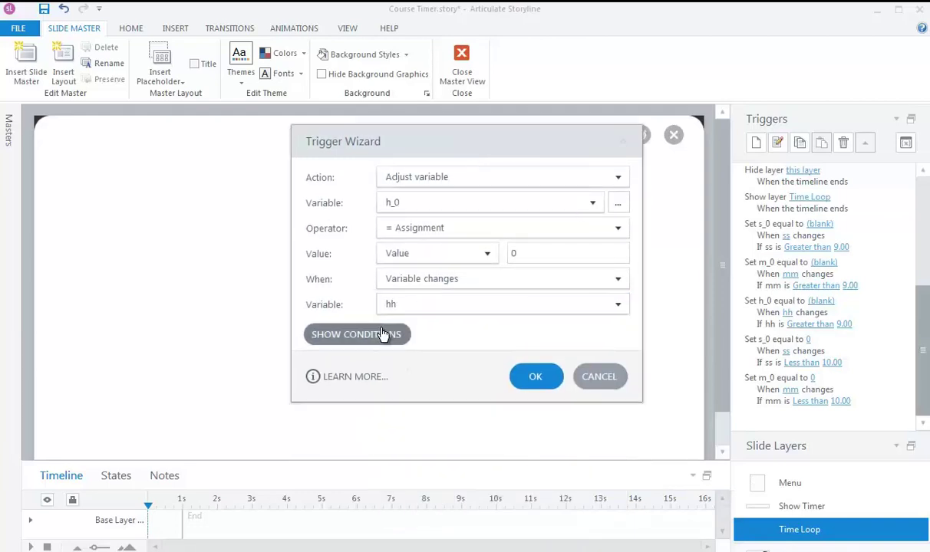
- Add the condition that hh is less than 10 to the new h_0 trigger and save the trigger
click(361, 335)
click(567, 437)
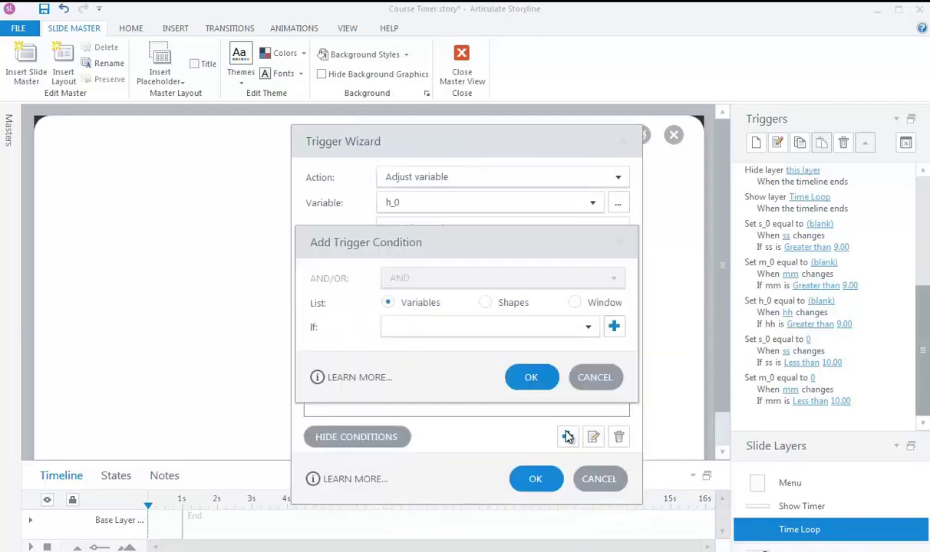
click(425, 329)
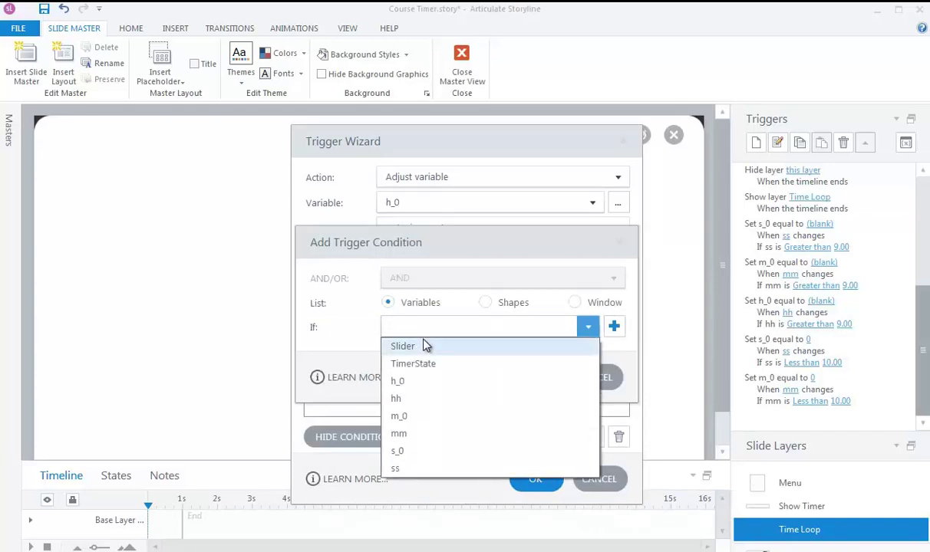
click(427, 399)
click(421, 355)
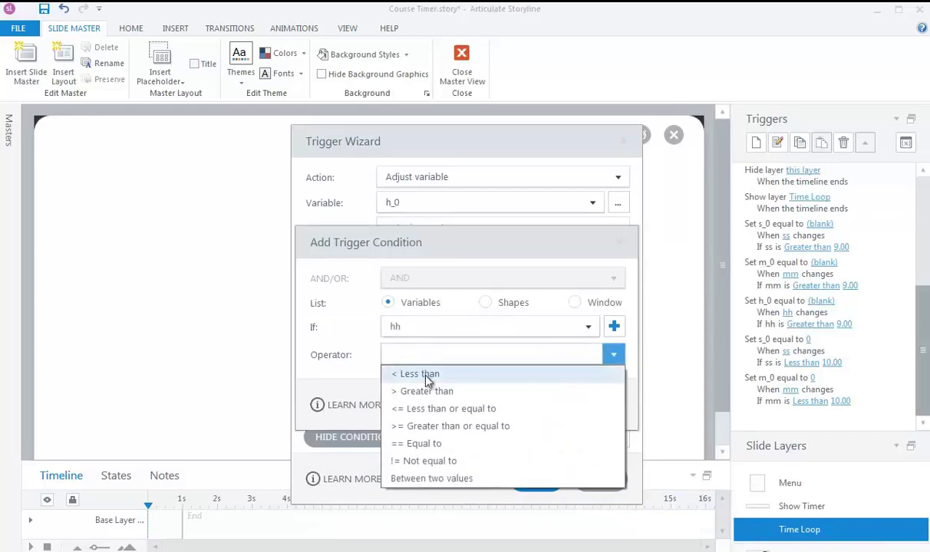
click(426, 375)
double_click(429, 409)
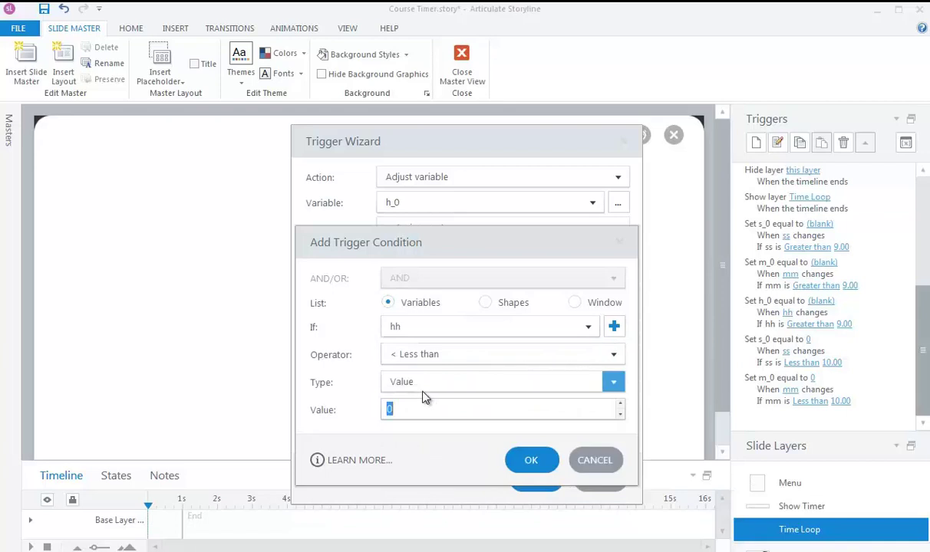
text(10)
click(534, 461)
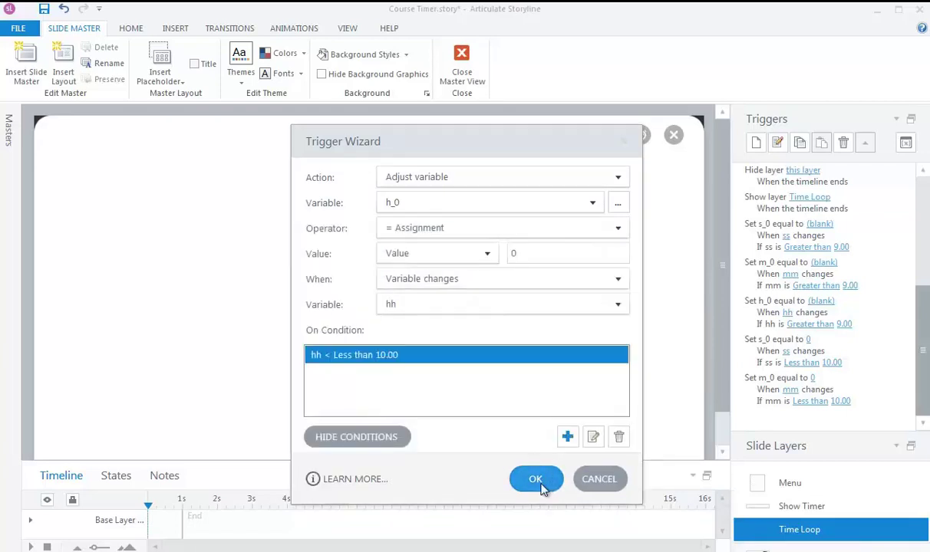
click(535, 481)
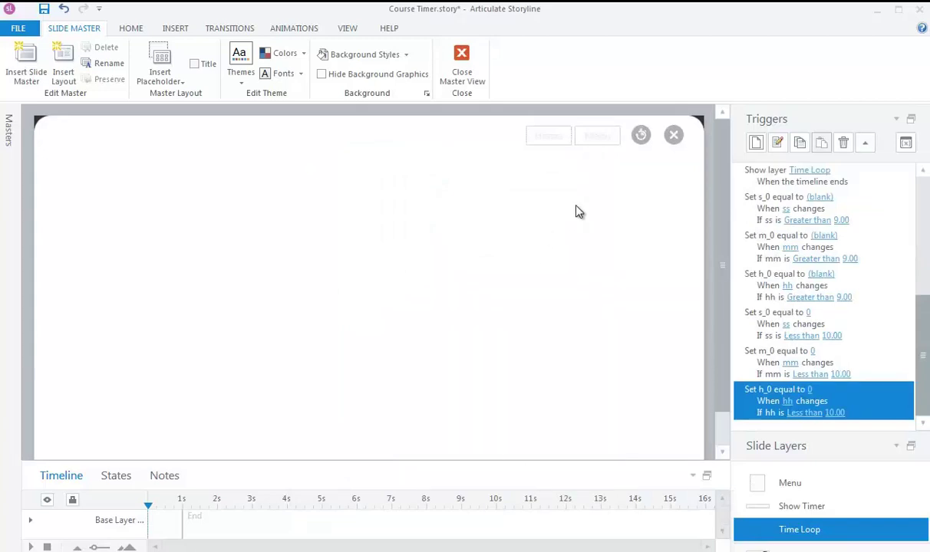
- Close the slide master view and preview the course with its elapsed-time display opened from the timer icon
click(389, 326)
click(460, 71)
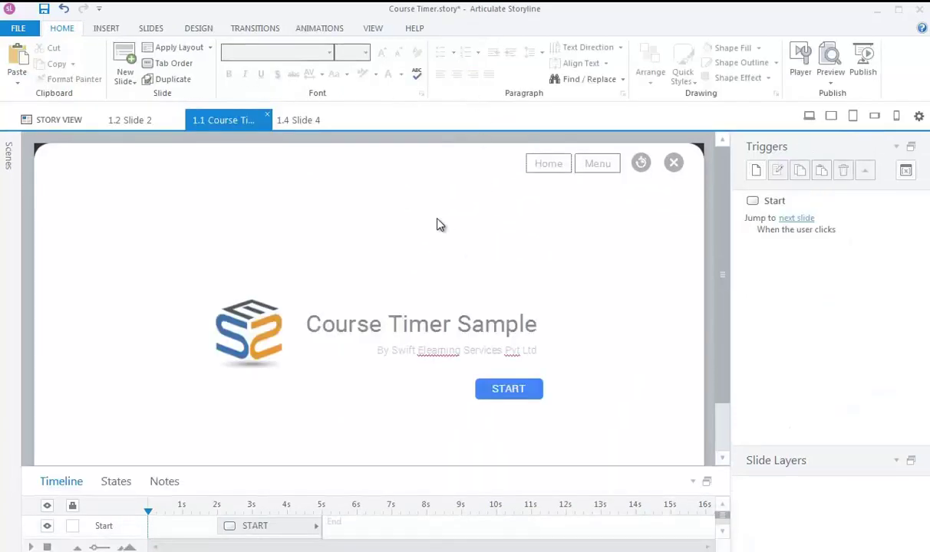
click(831, 86)
click(847, 97)
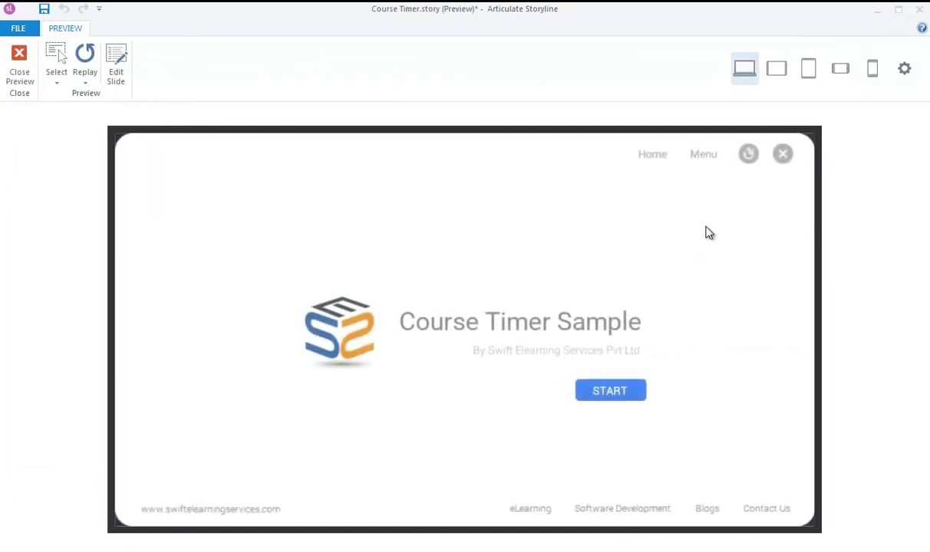
click(750, 155)
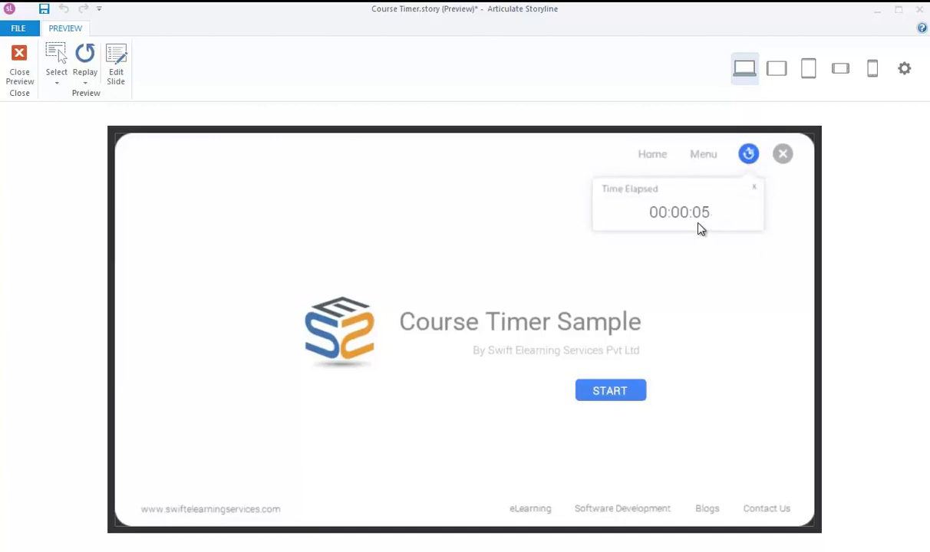